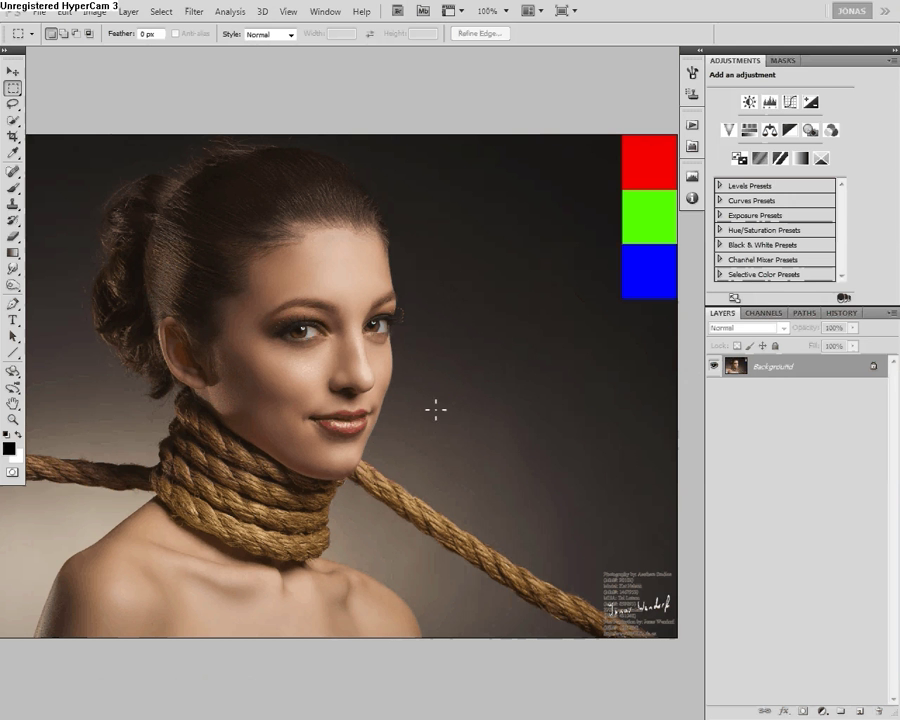
Add a Curves adjustment layer above the portrait with on-image adjustment enabled
left_click_drag(430, 395, 460, 402)
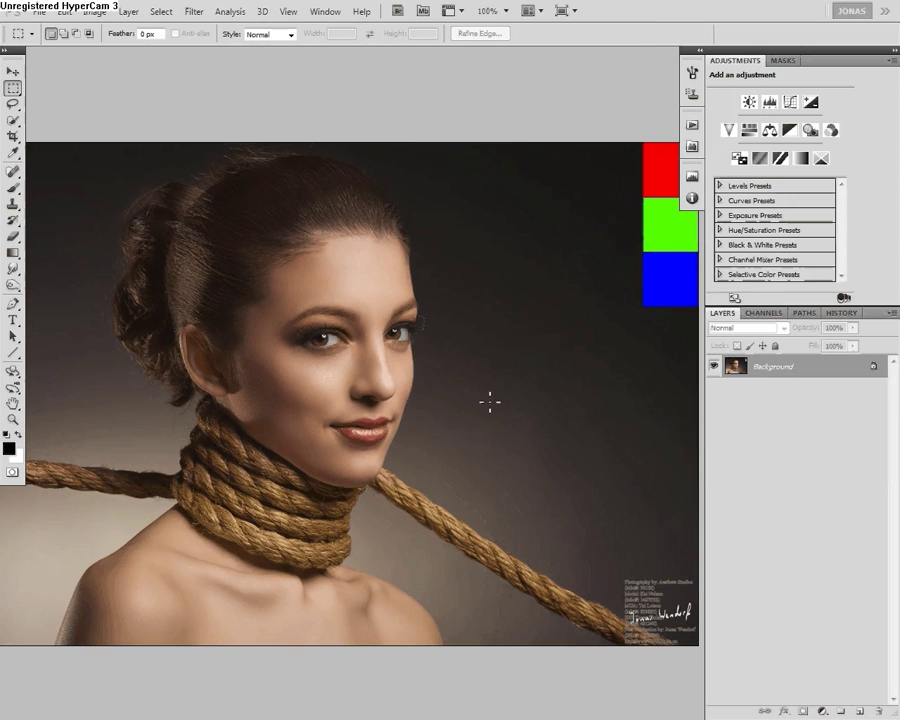
left_click(791, 104)
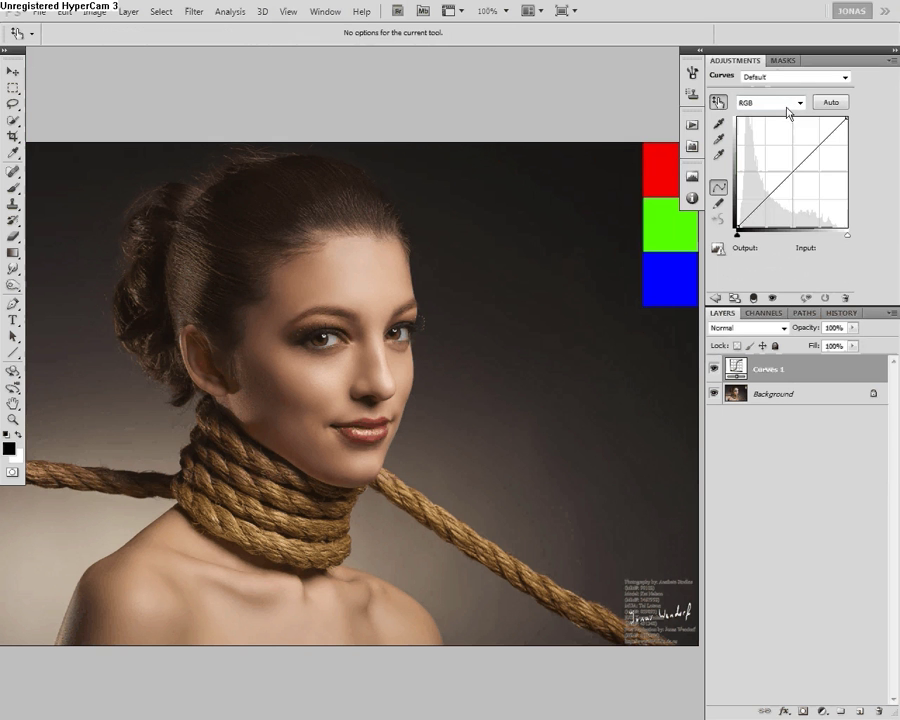
left_click(717, 104)
Show the Info readouts, and place a colour sampler and an RGB curve point at the arch of the nearer eyebrow
key("ctrl+plus")
key("ctrl+plus")
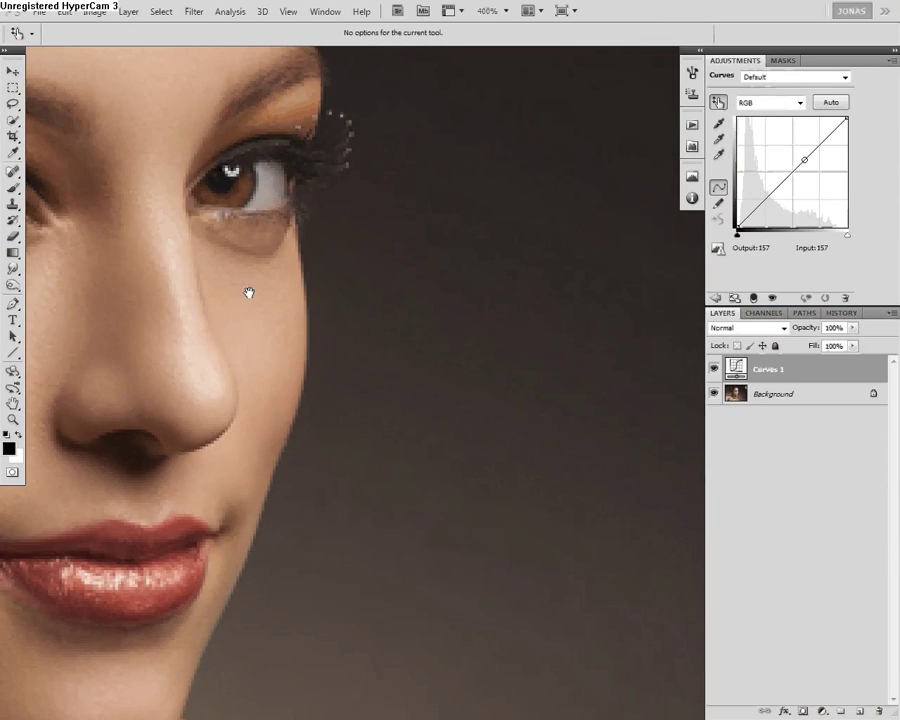
left_click_drag(249, 293, 534, 466)
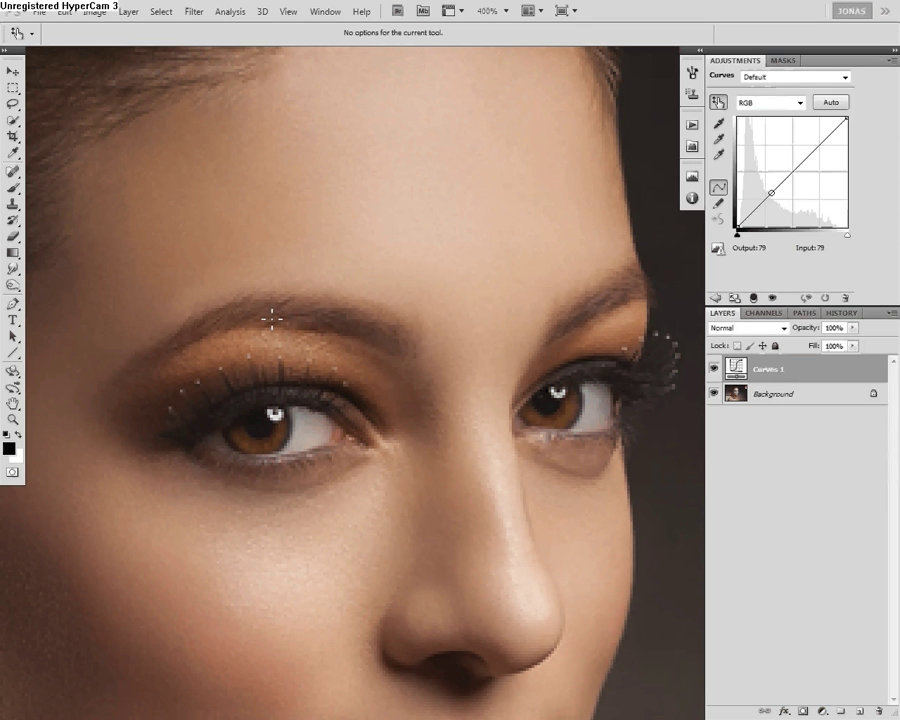
key("F8")
left_click_drag(271, 311, 271, 313)
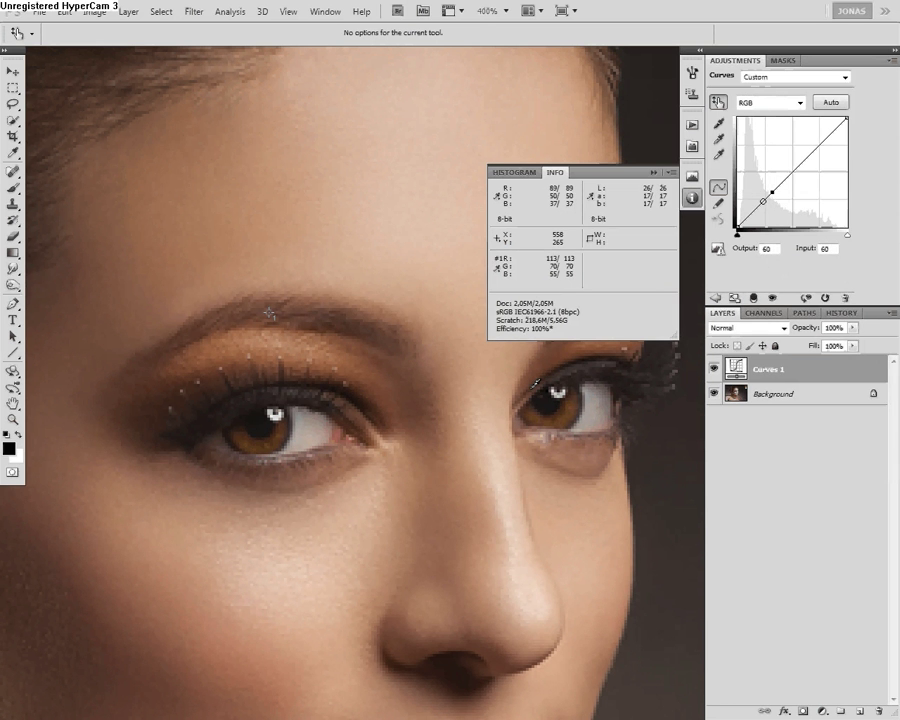
Place a second colour sampler on the blue square and raise its RGB curve point at input 28 to output 57
key("ctrl+minus")
key("ctrl+minus")
key("ctrl+minus")
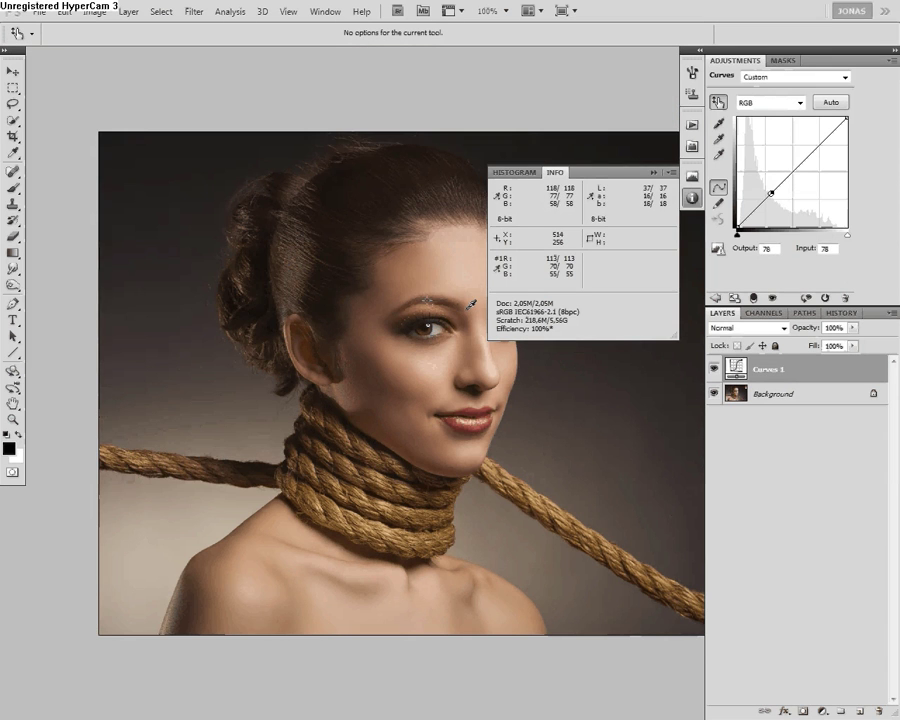
left_click_drag(442, 304, 358, 396)
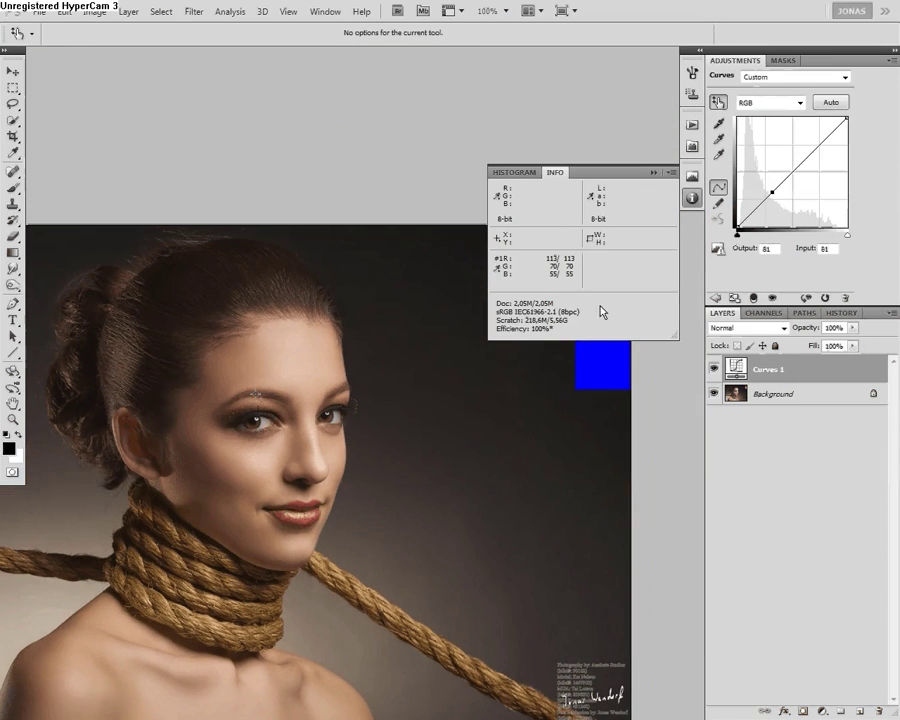
left_click_drag(452, 432, 474, 508)
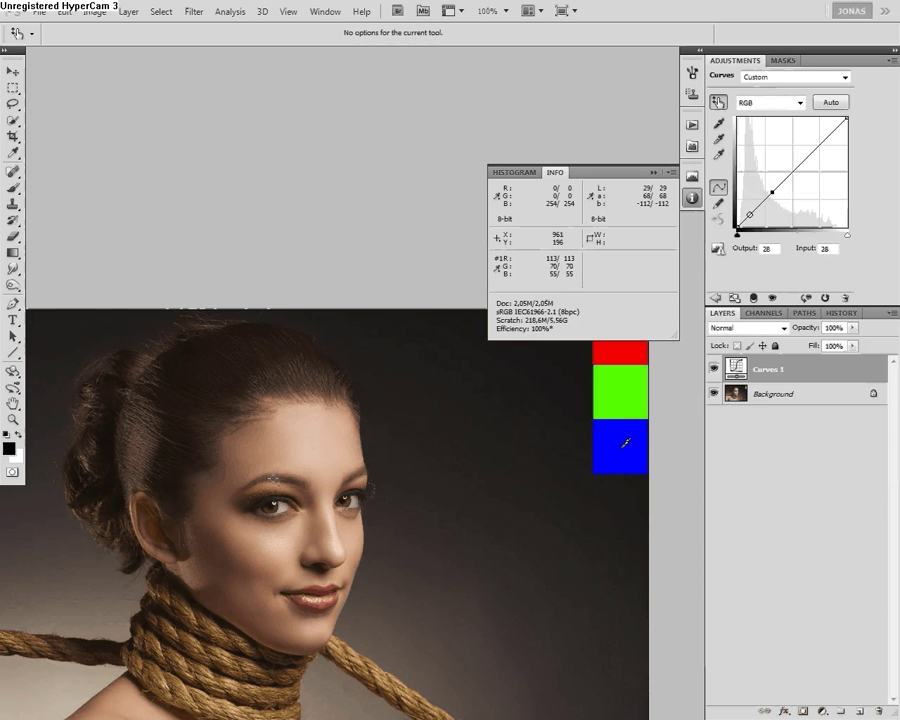
mouse_move(624, 442)
left_mouse_down()
mouse_move(627, 453)
mouse_move(629, 412)
mouse_move(627, 462)
mouse_move(631, 410)
mouse_move(627, 476)
mouse_move(631, 442)
left_mouse_up()
left_click(624, 448, "shift")
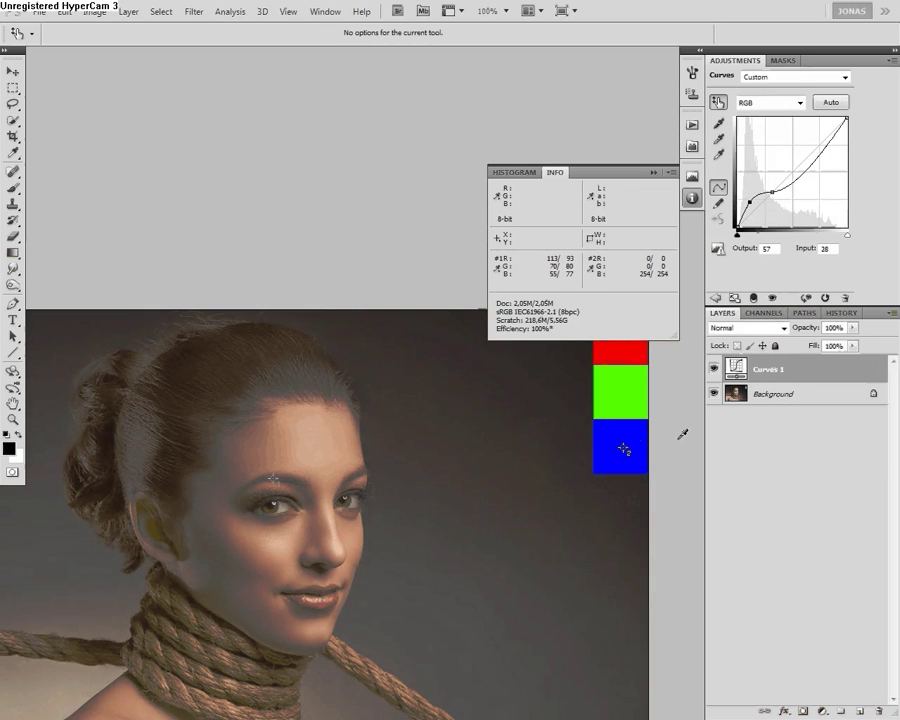
Replace the raised shadow point with a new one sampled from the blue square, at input 28 and output 31
left_click_drag(428, 493, 462, 468)
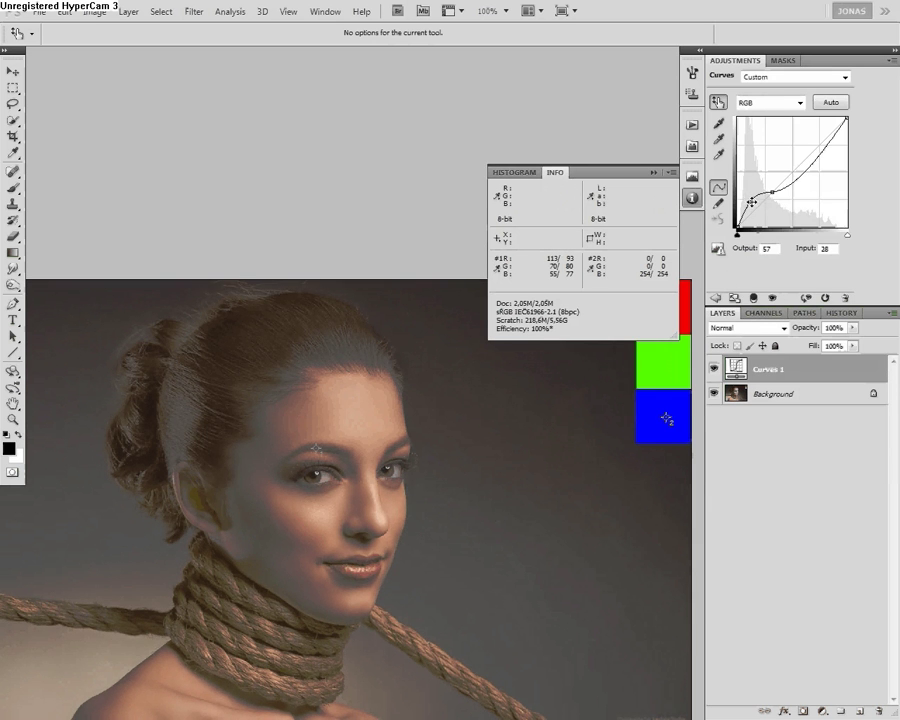
key("Delete")
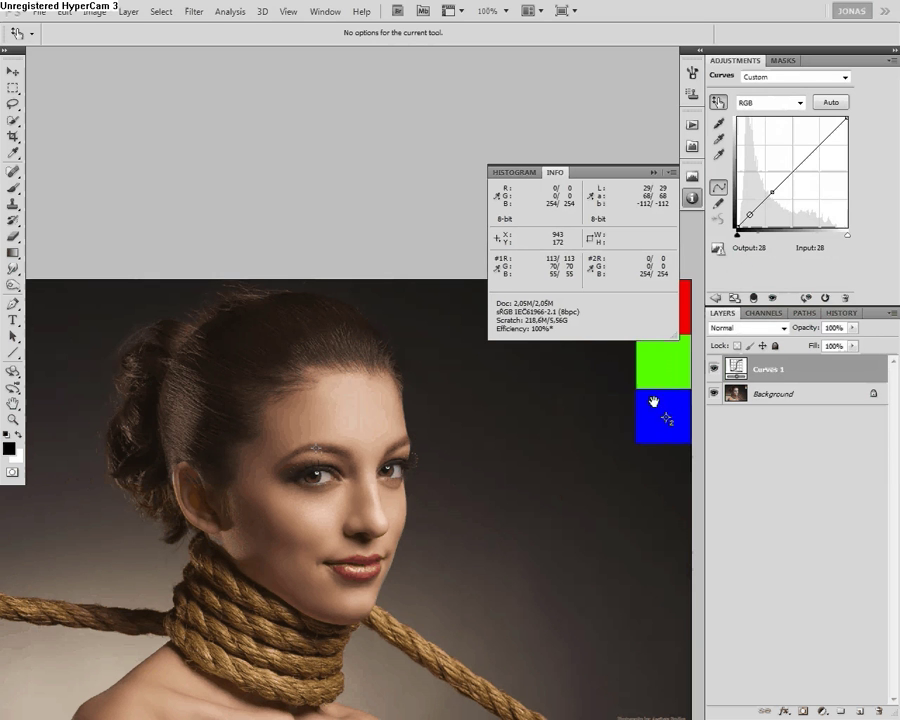
left_click_drag(653, 401, 632, 432)
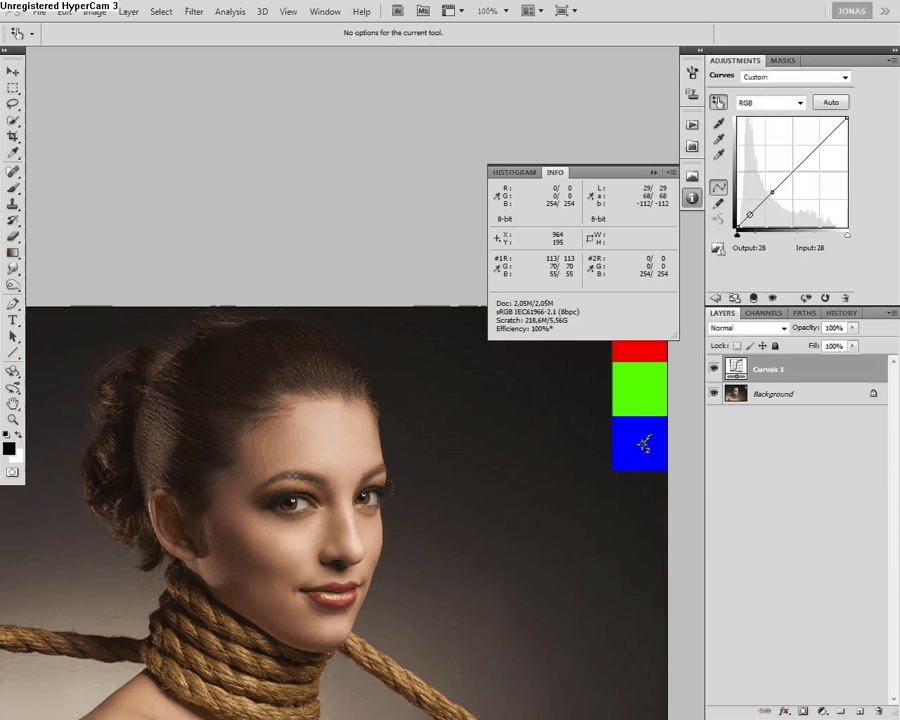
mouse_move(645, 442)
left_mouse_down()
mouse_move(650, 388)
mouse_move(648, 440)
left_mouse_up()
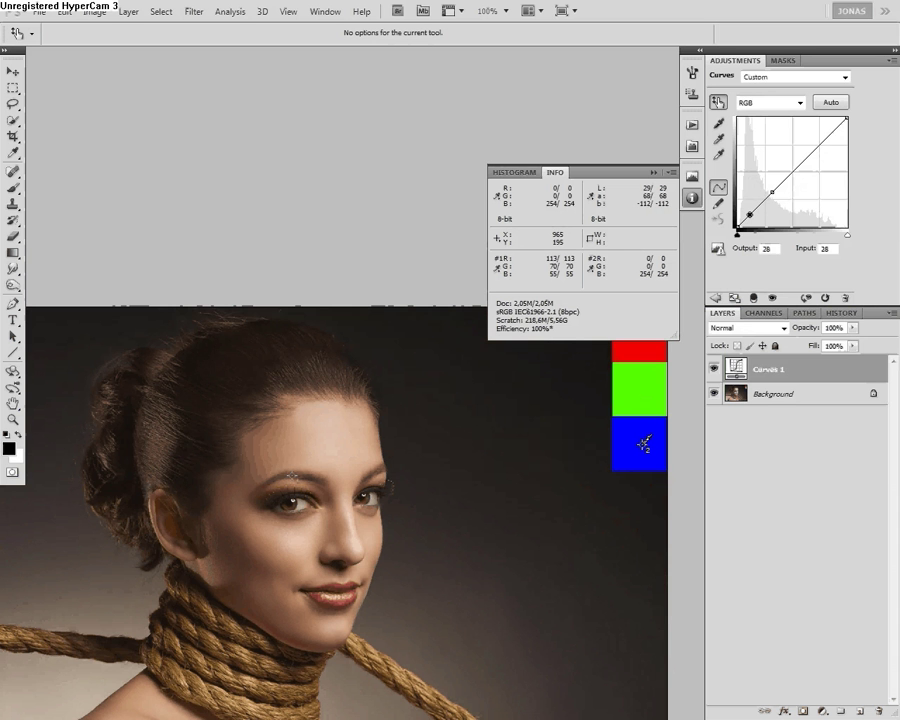
mouse_move(641, 443)
left_mouse_down()
mouse_move(641, 433)
mouse_move(647, 441)
left_mouse_up()
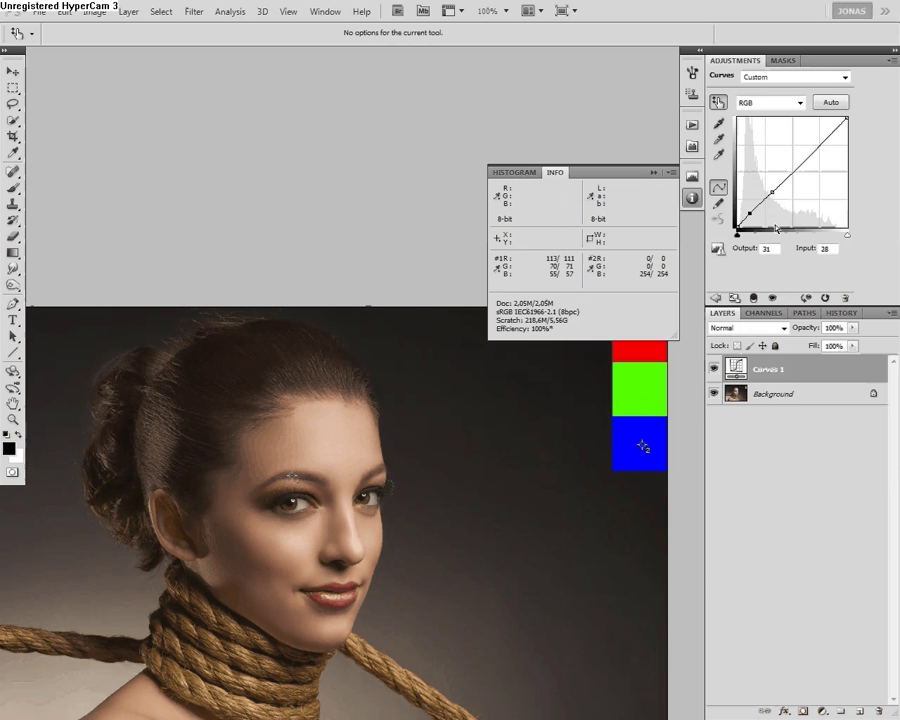
Set the Curves layer's blend mode to Luminosity and raise the shadow point at input 28 to output 43
left_click(740, 328)
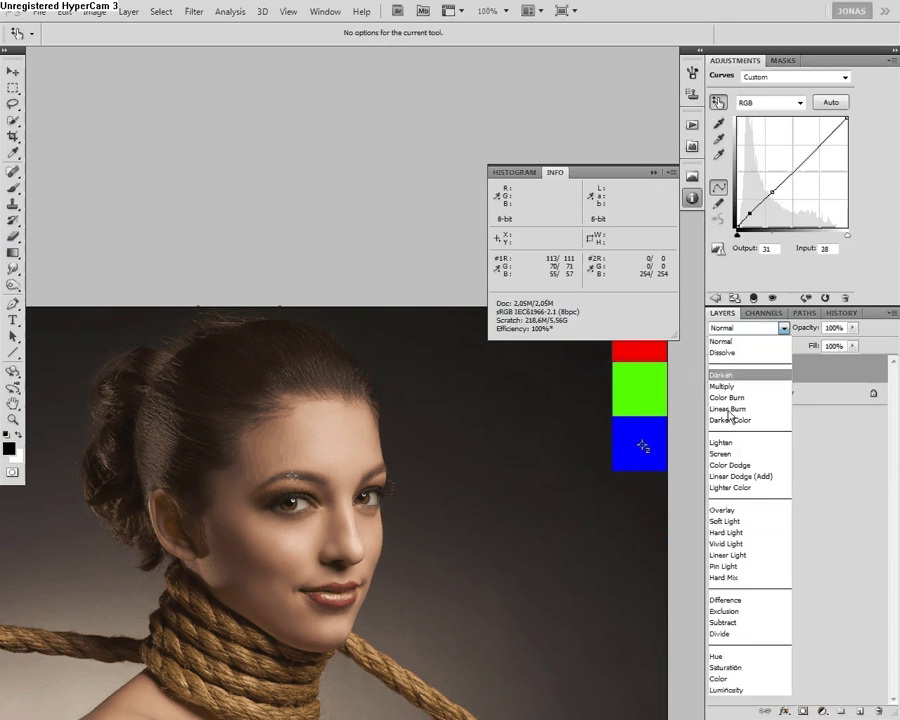
left_click(723, 705)
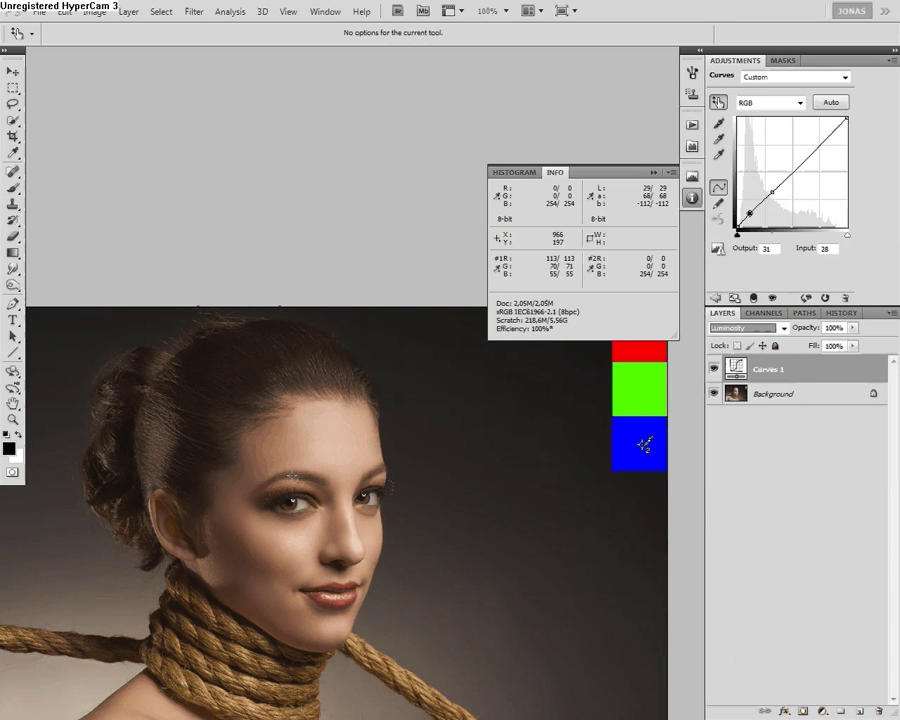
mouse_move(643, 443)
left_mouse_down()
mouse_move(650, 428)
mouse_move(644, 456)
mouse_move(652, 402)
mouse_move(648, 438)
left_mouse_up()
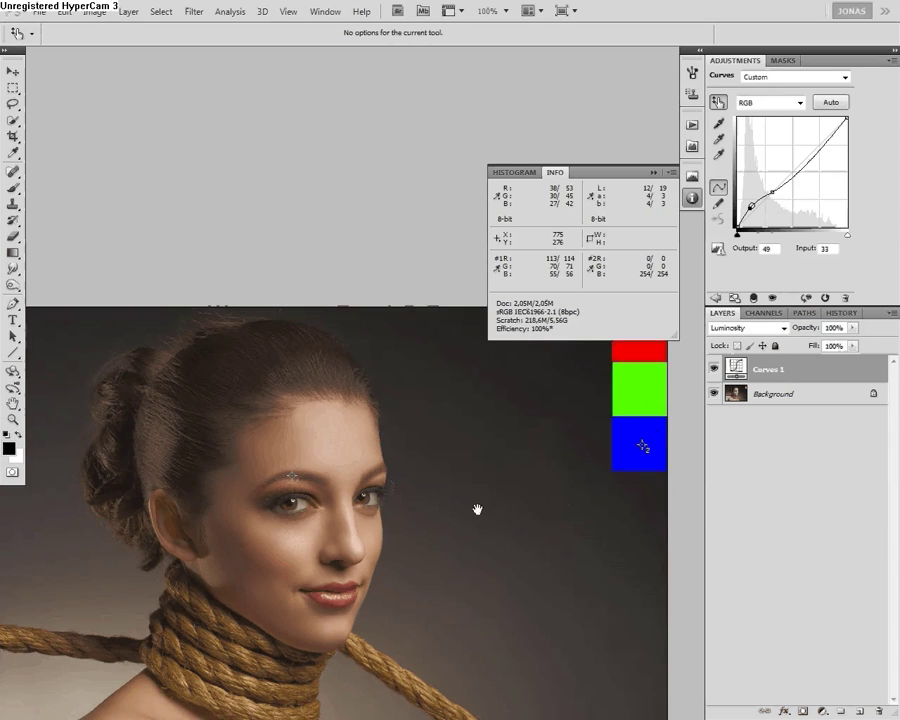
Reshape the RGB curve into a contrast S-curve with its shadow point at input 84, output 53, and compare with the original image
left_click_drag(476, 509, 633, 420)
key("ctrl+plus")
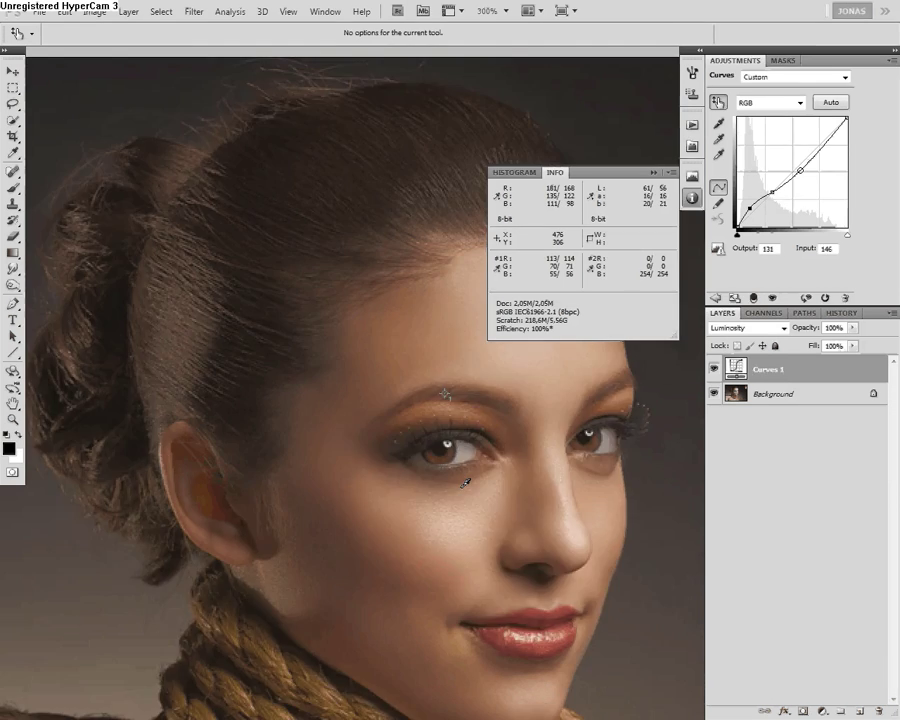
left_click_drag(462, 487, 410, 383)
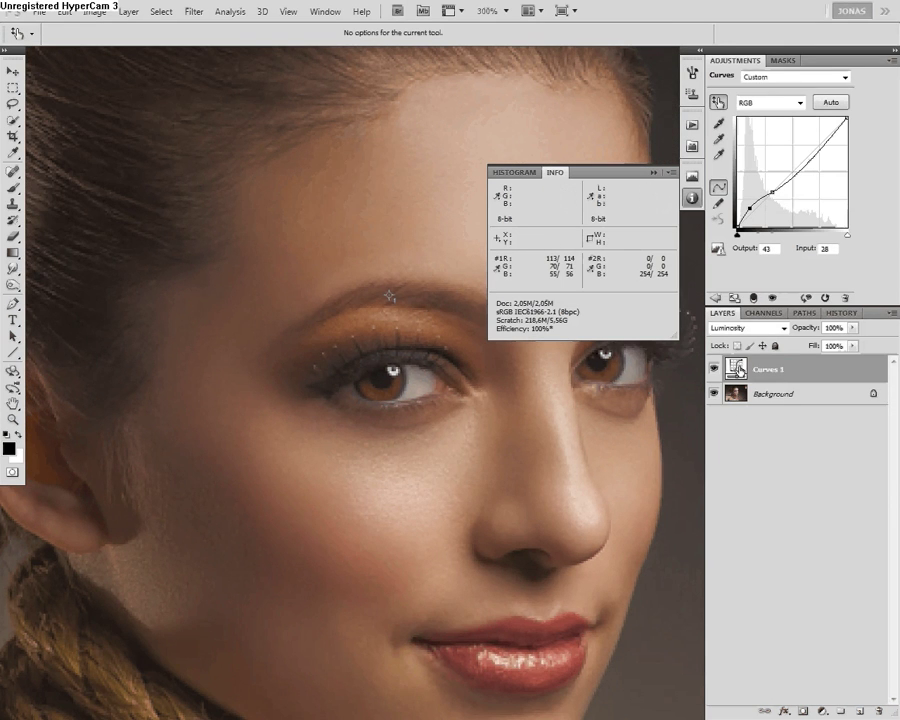
left_click_drag(750, 208, 808, 148)
left_click_drag(764, 219, 773, 203)
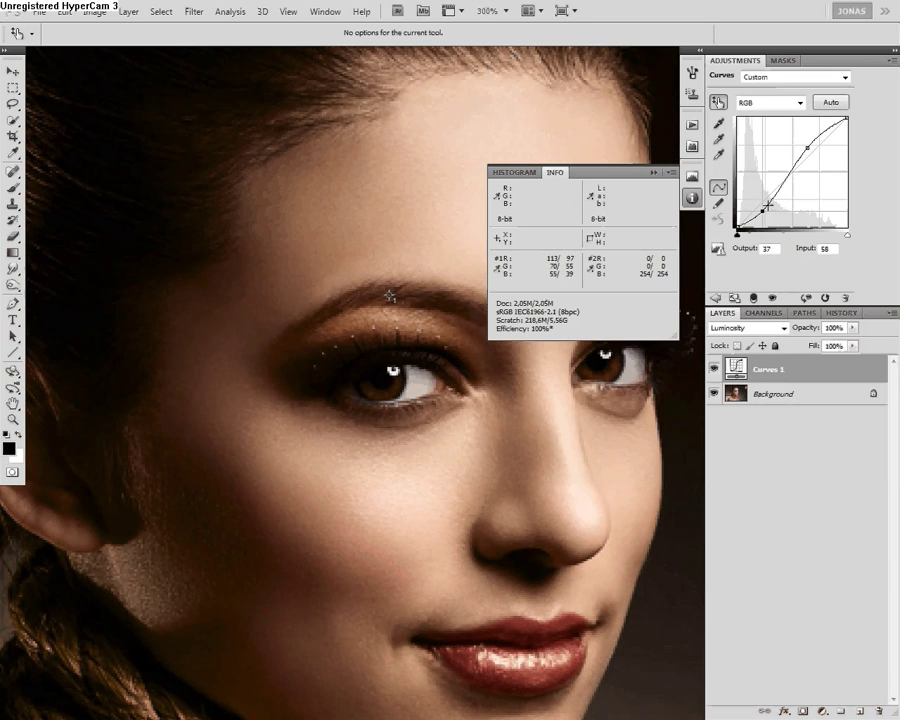
left_click(714, 369)
left_click(714, 369)
left_click(714, 369)
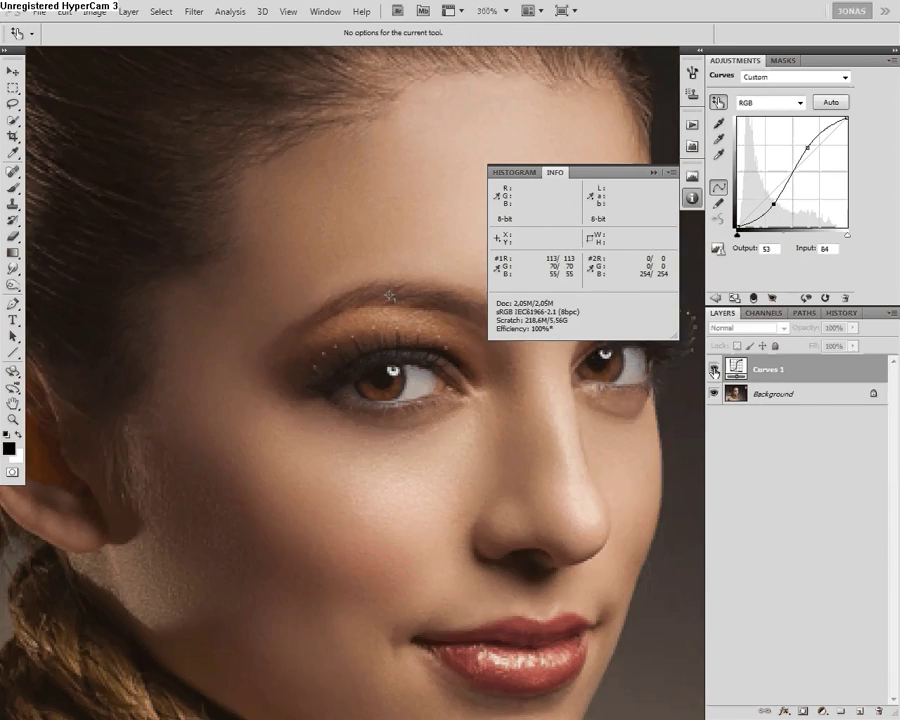
left_click(714, 369)
Place a third colour sampler on the cheek below the nearer eye and a fourth on the forehead
left_click(384, 493)
left_click(384, 493, "shift")
left_click_drag(480, 185, 440, 255)
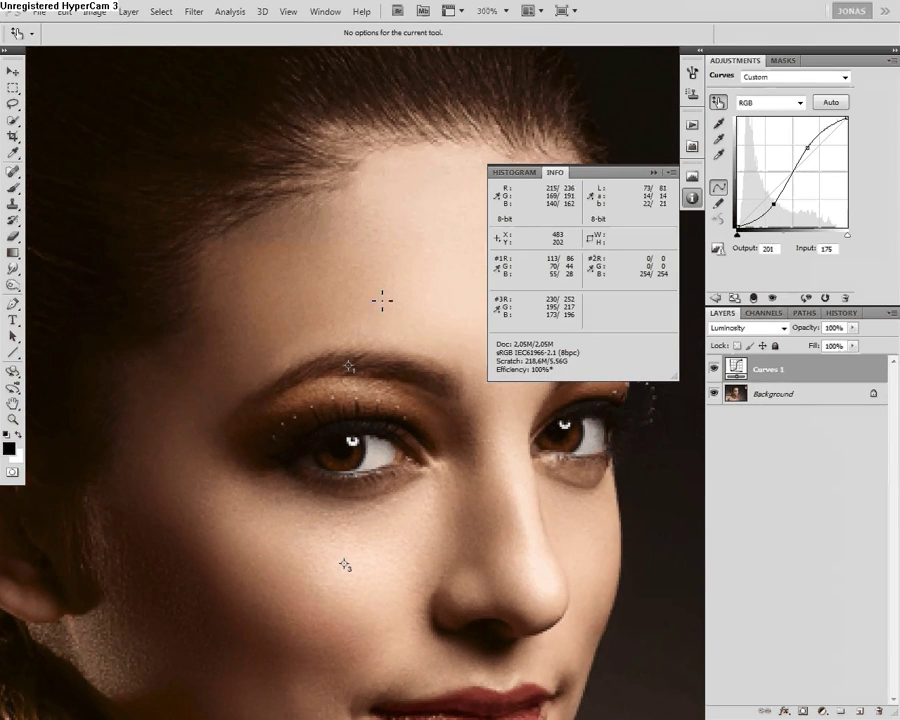
left_click(334, 292, "shift")
Switch the readouts of samplers 3 and 4 to HSB Color
left_click(500, 313)
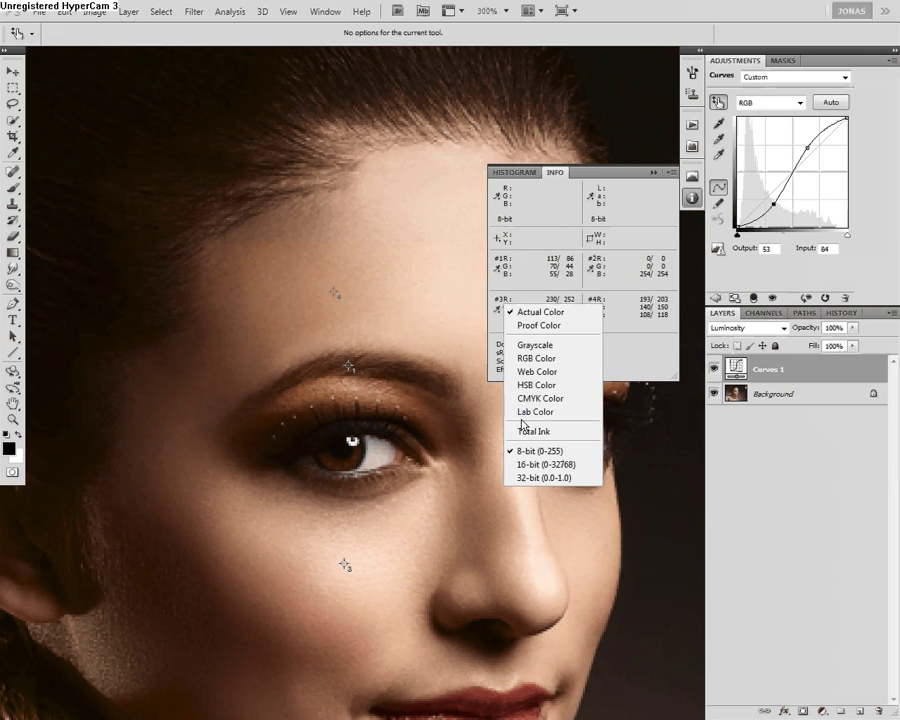
left_click(515, 385)
left_click(589, 322)
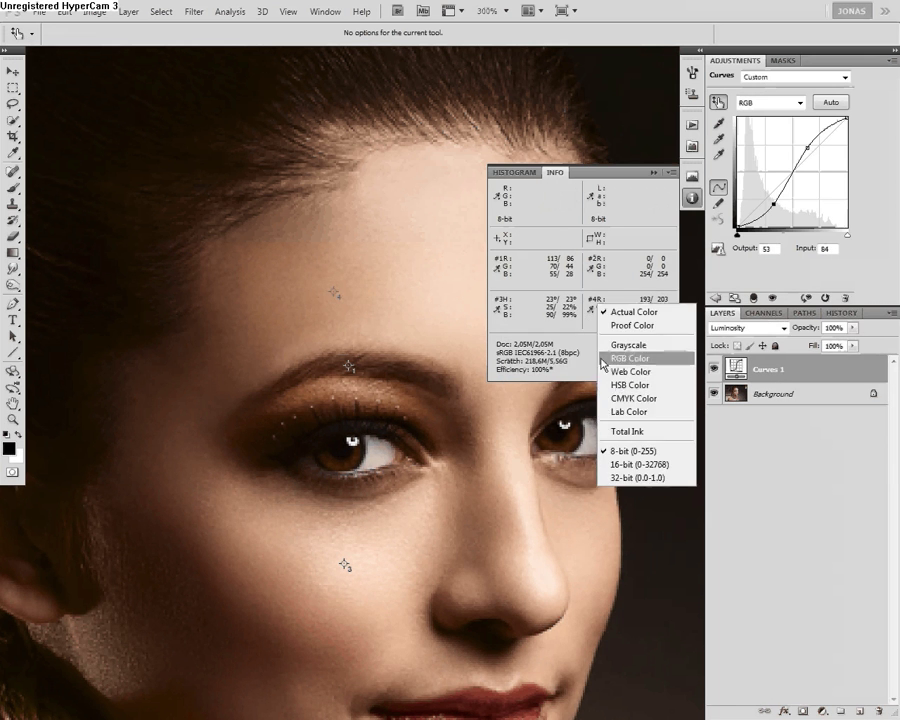
left_click(625, 383)
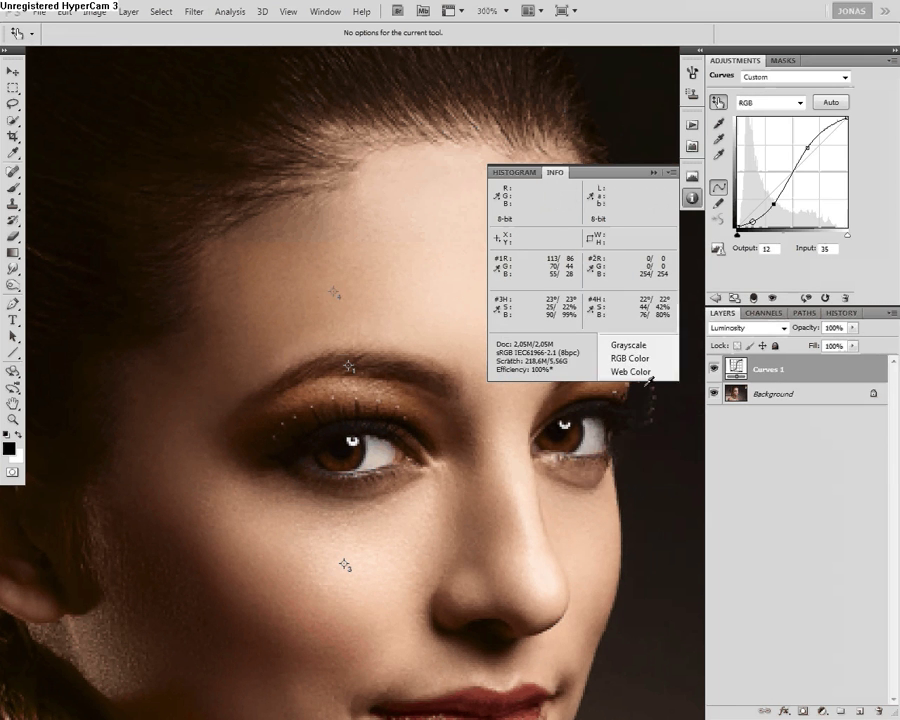
Toggle the Curves layer's visibility repeatedly to compare hue, saturation and brightness at the cheek and forehead samplers
left_click(714, 370)
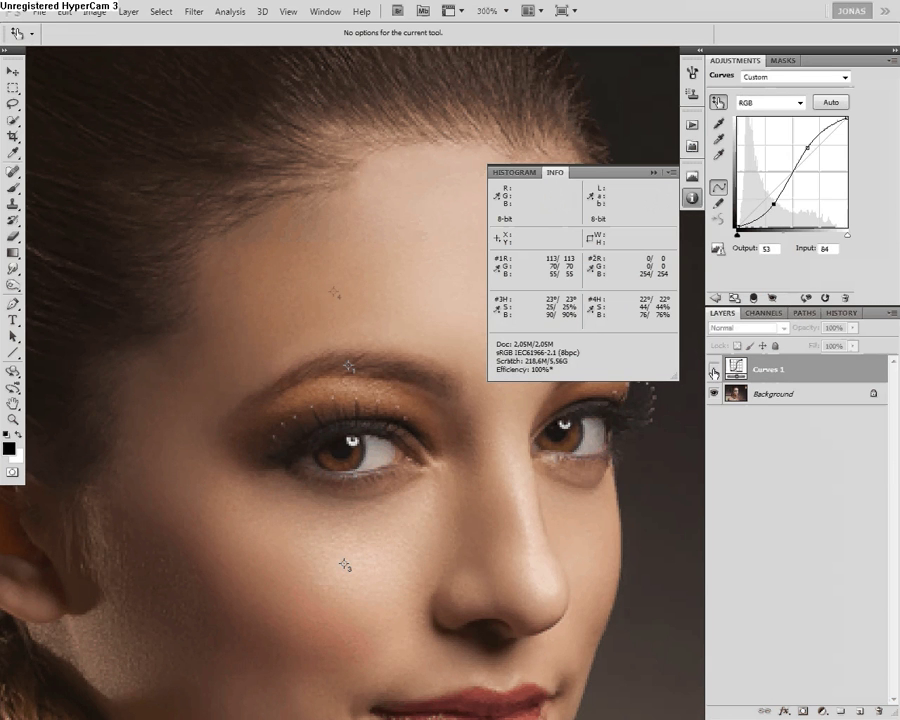
left_click(714, 371)
left_click(714, 371)
left_click(714, 371)
left_click(714, 371)
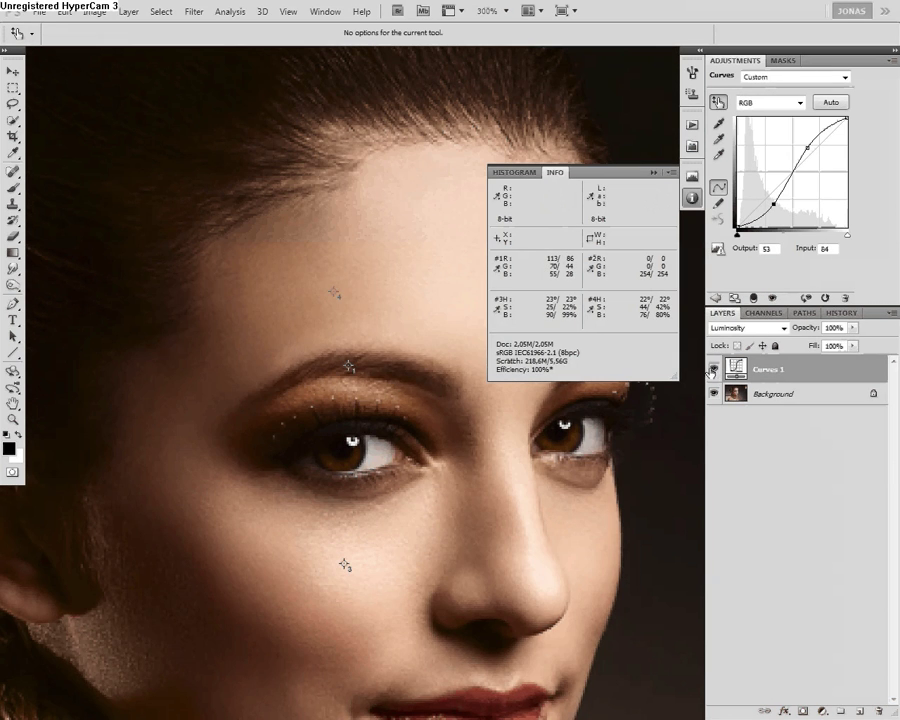
left_click(714, 371)
left_click(714, 371)
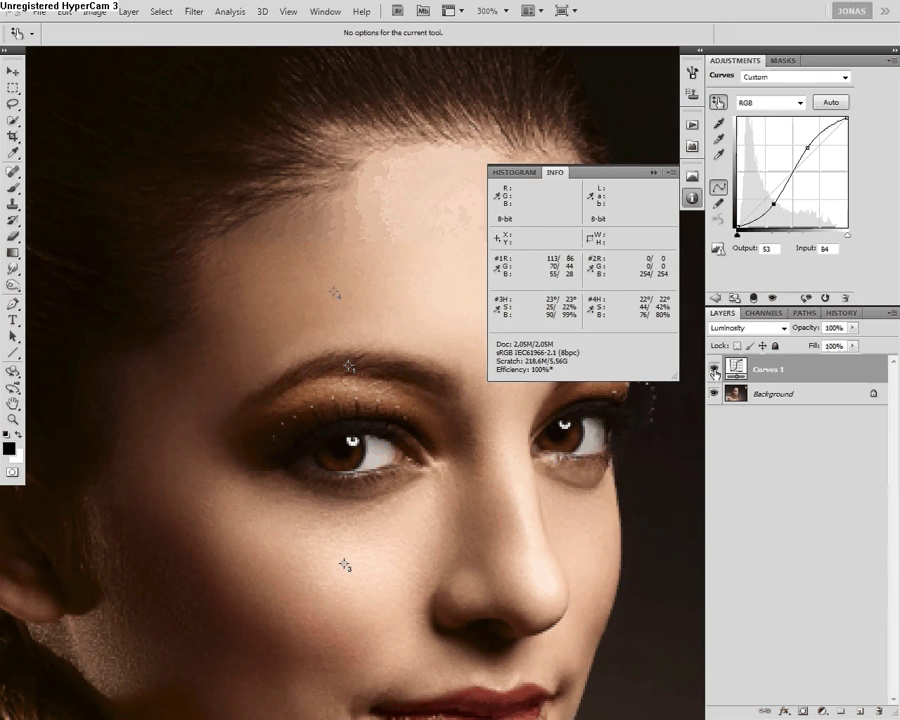
left_click(714, 371)
left_click(714, 371)
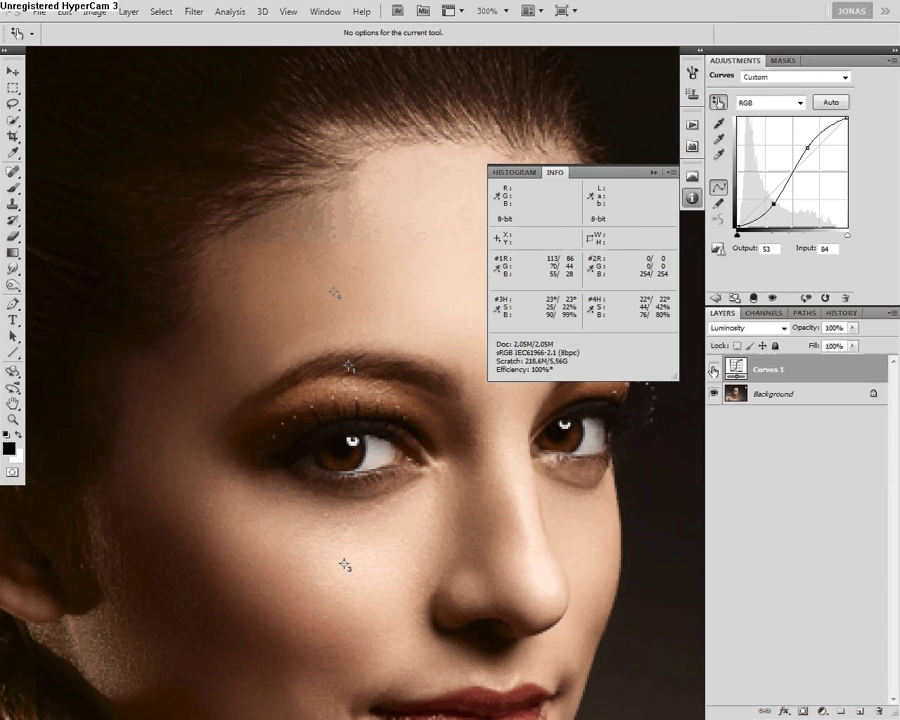
left_click(714, 371)
left_click(714, 371)
left_click(714, 371)
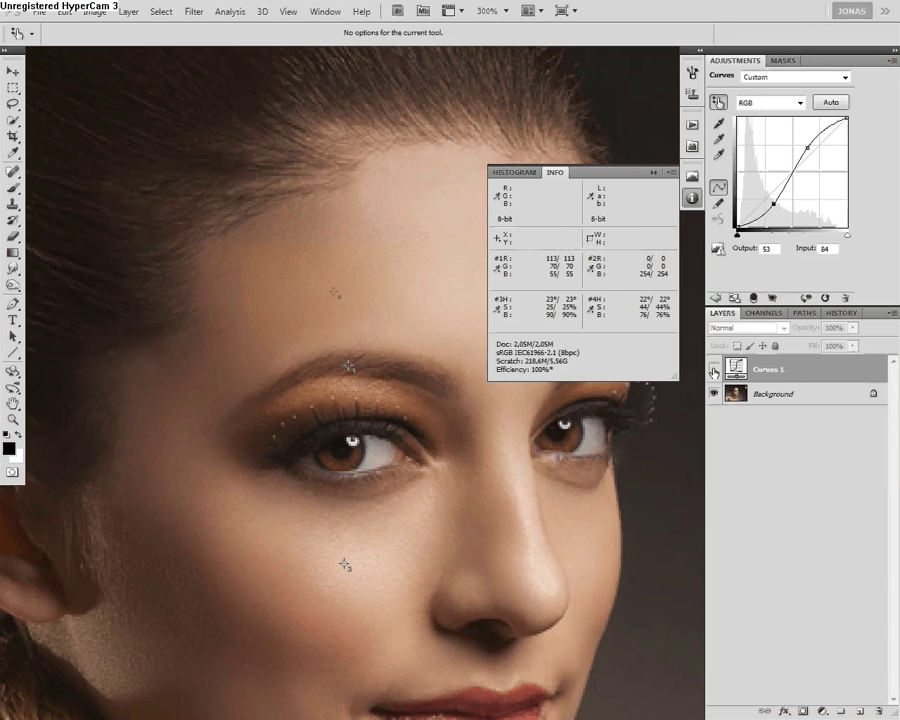
left_click(714, 371)
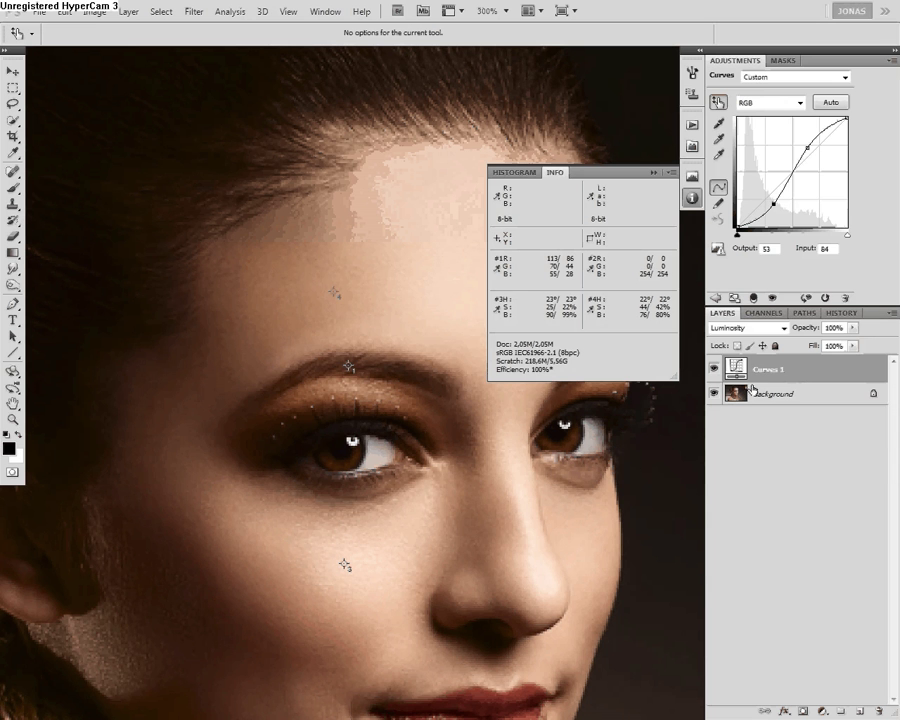
Set the Curves layer's blend mode to Color and compare the portrait with and without the adjustment
left_click_drag(567, 442, 546, 418)
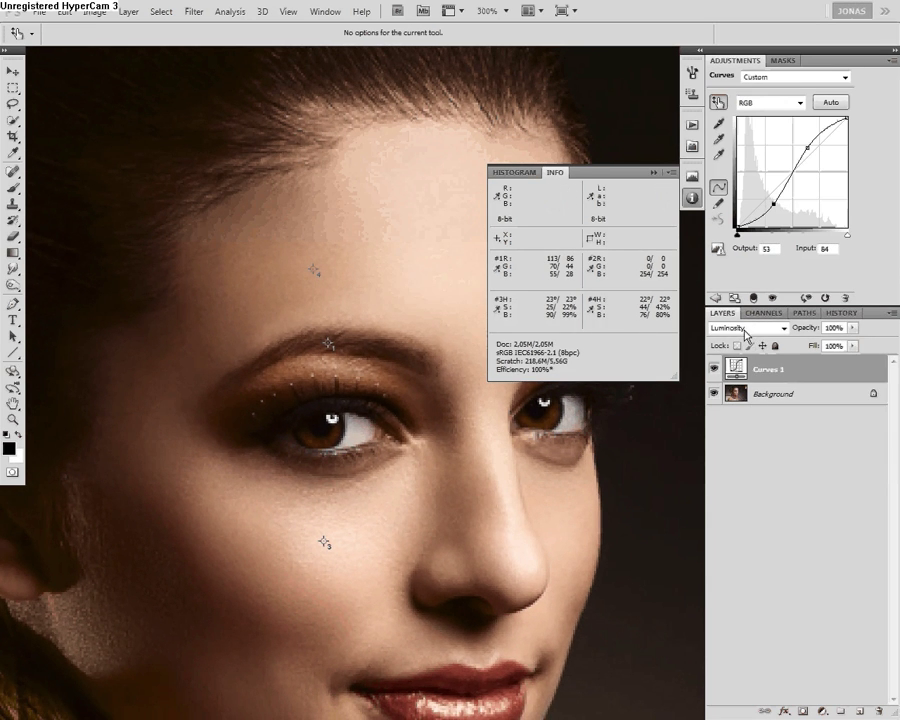
left_click(742, 333)
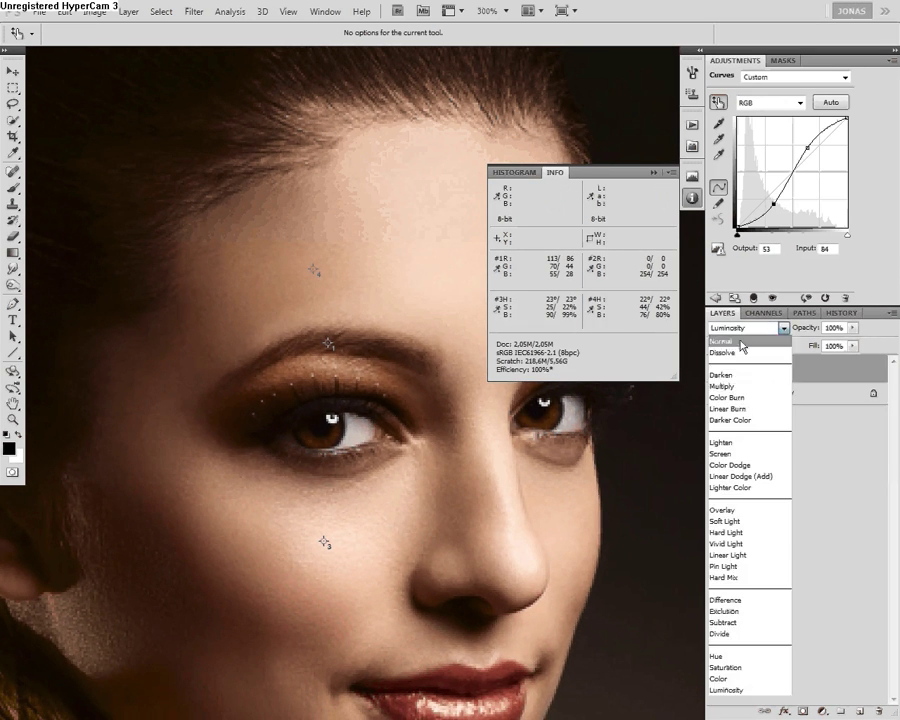
left_click(718, 677)
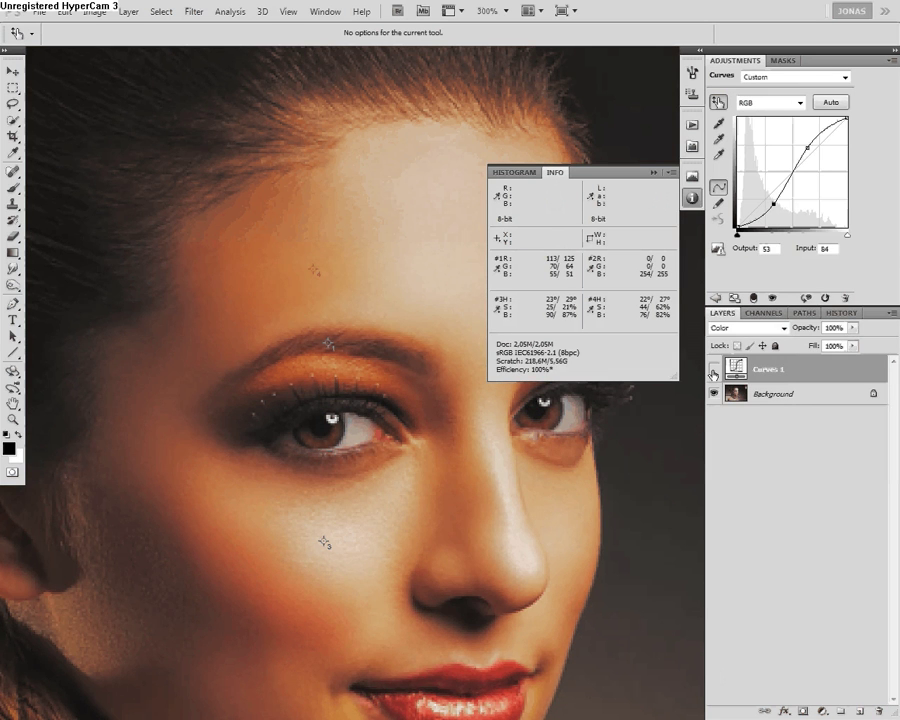
left_click(713, 370)
left_click(713, 370)
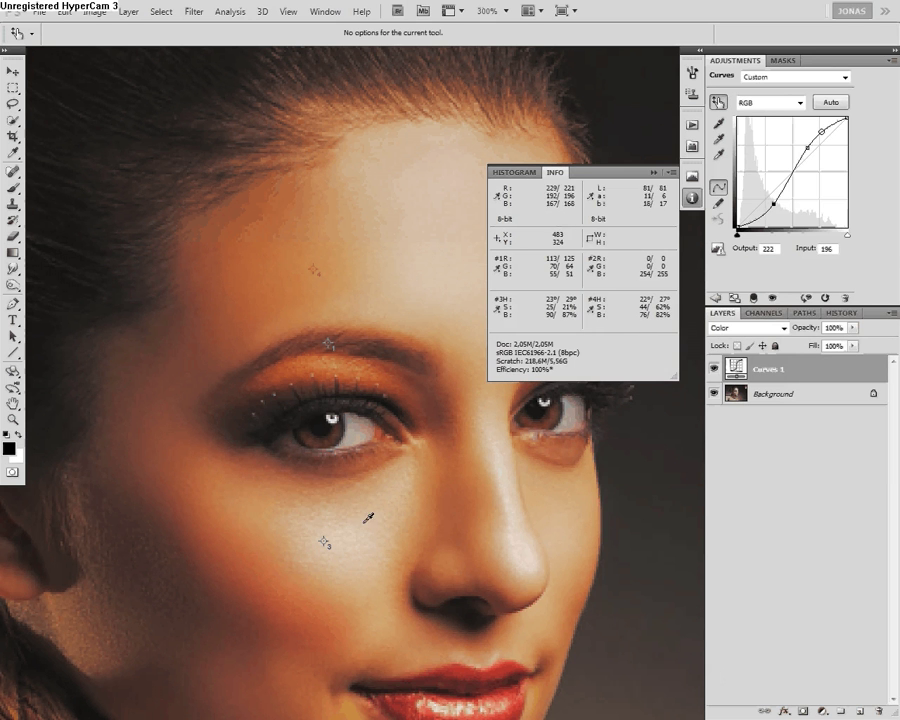
Toggle the Color-mode Curves layer off and on to compare the portrait's skin tones again
left_click(713, 369)
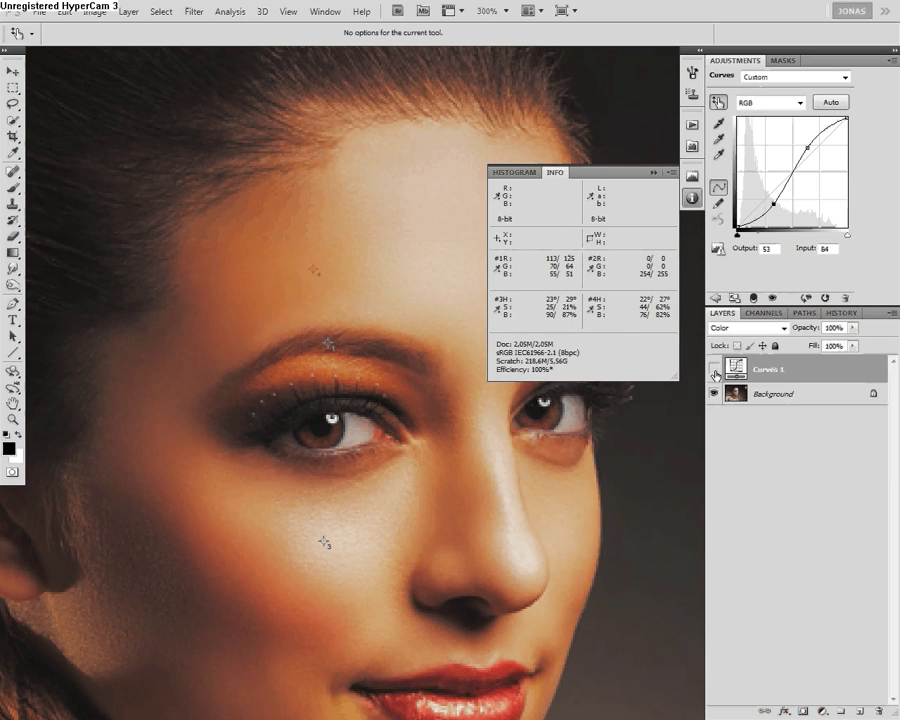
left_click(713, 370)
left_click(714, 377)
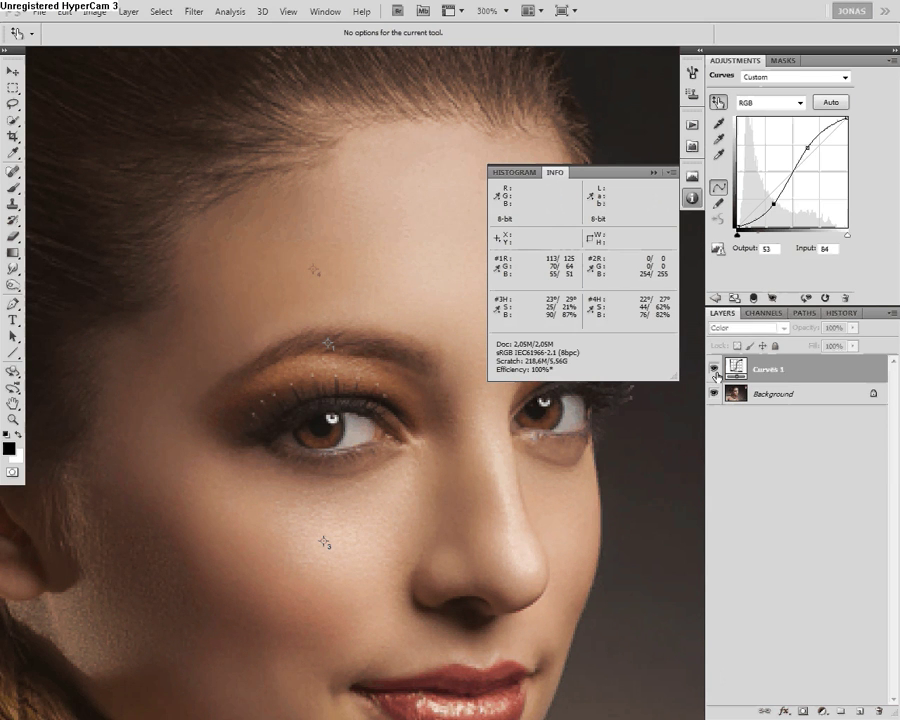
left_click(714, 377)
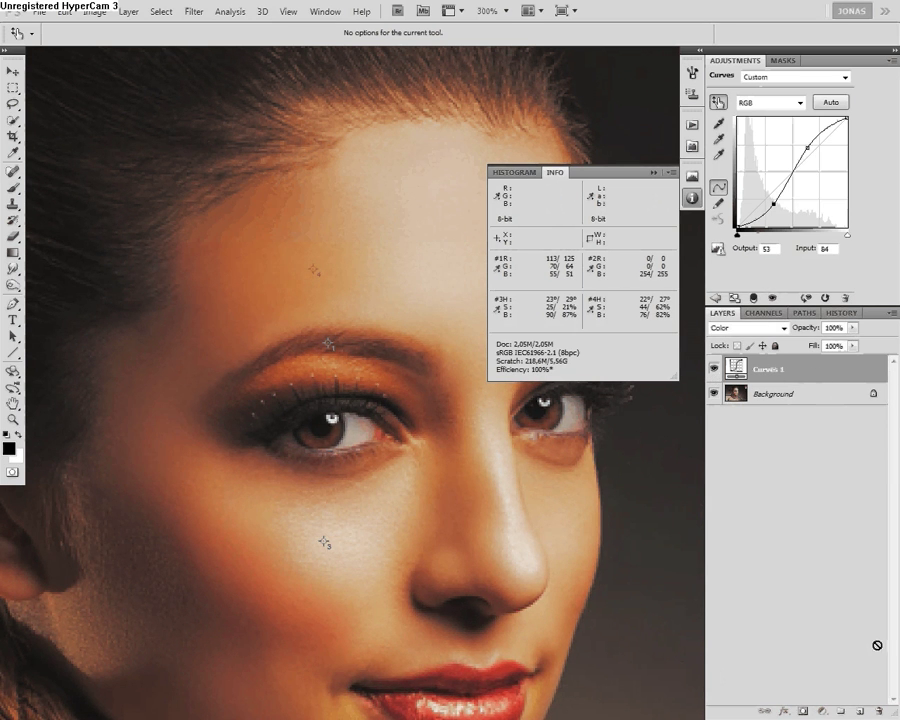
Delete the Curves adjustment layer and hide the Info readouts, viewing the whole portrait at 100%
left_click_drag(877, 645, 878, 710)
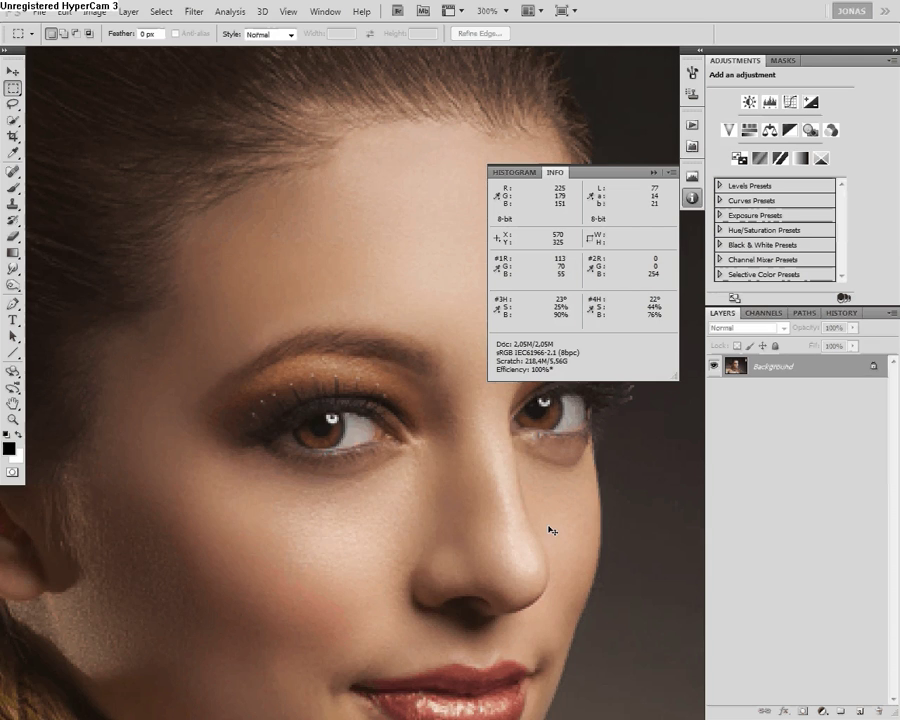
key("ctrl+minus")
key("ctrl+minus")
left_click_drag(469, 456, 336, 523)
left_click_drag(458, 454, 436, 500)
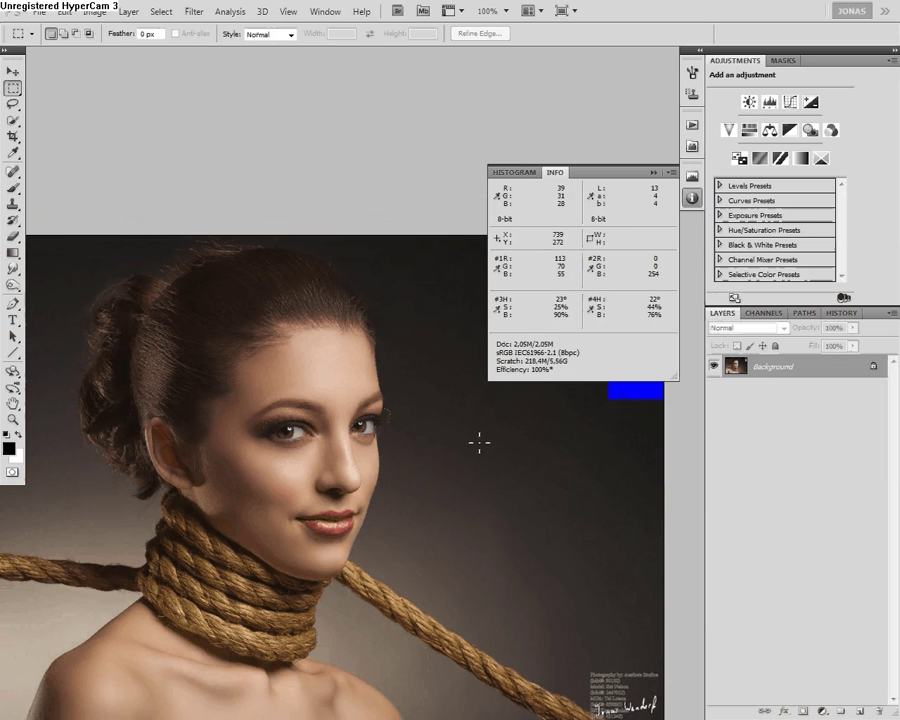
left_click(691, 199)
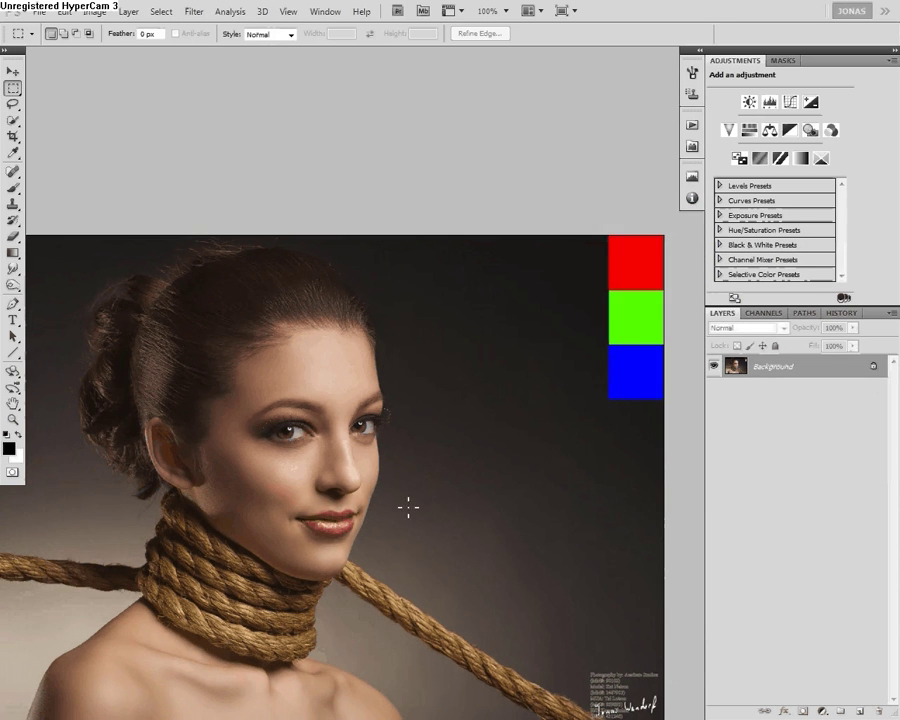
left_click_drag(408, 507, 452, 442)
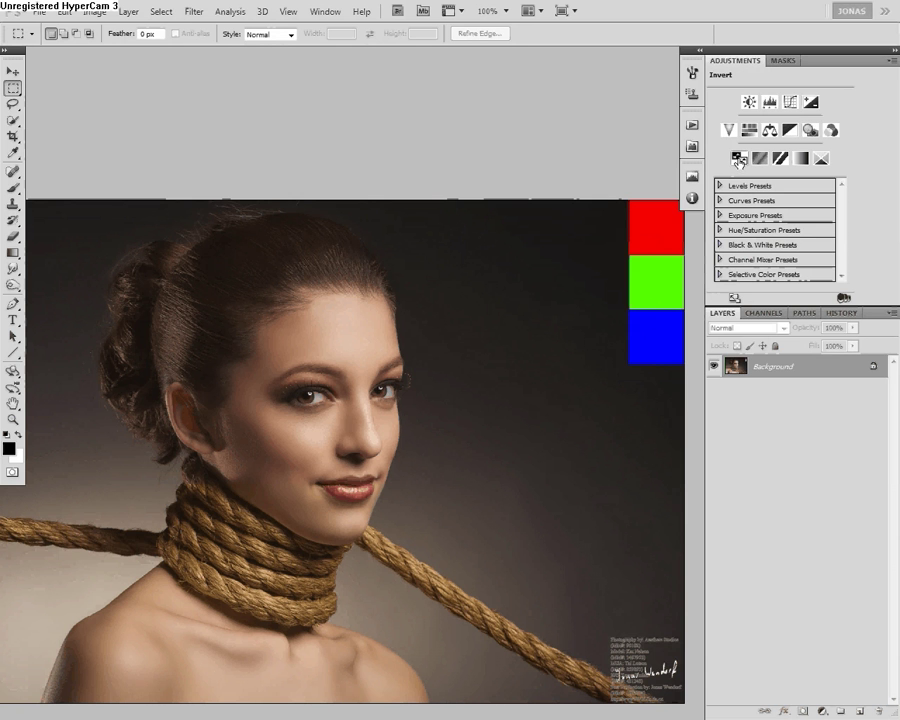
Add an Invert adjustment layer at 50% opacity and a Hue/Saturation layer clipped to it with Hue +180
left_click(737, 160)
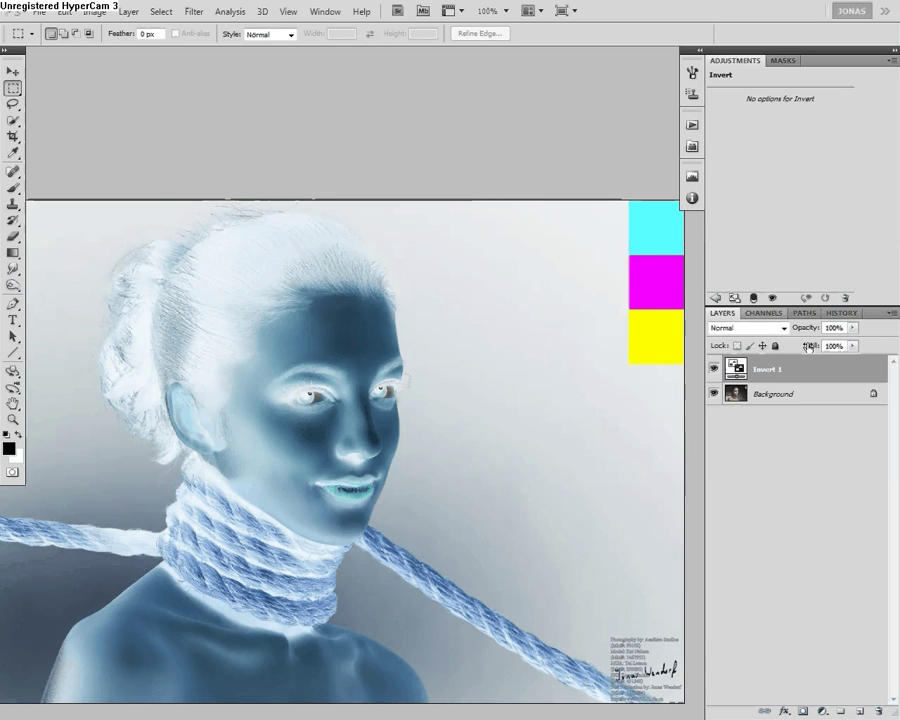
left_click_drag(812, 332, 776, 331)
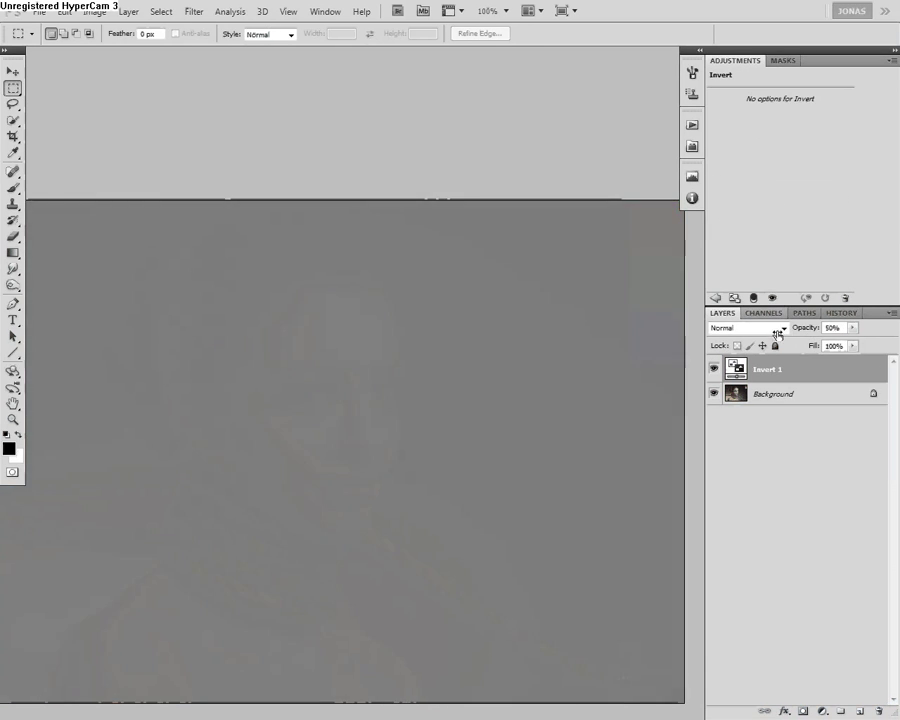
left_click(717, 298)
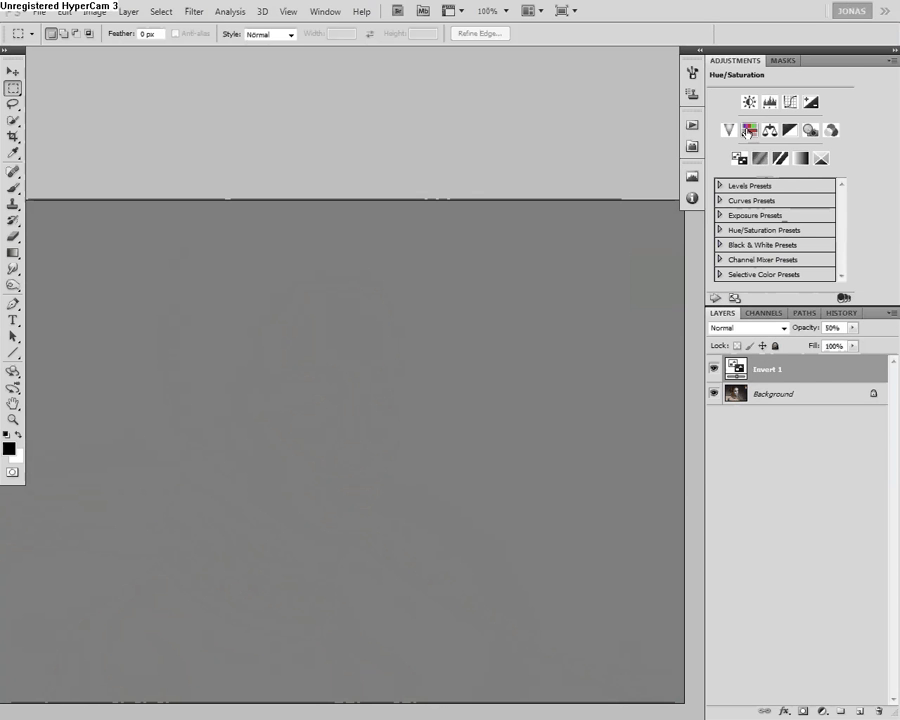
left_click(748, 131)
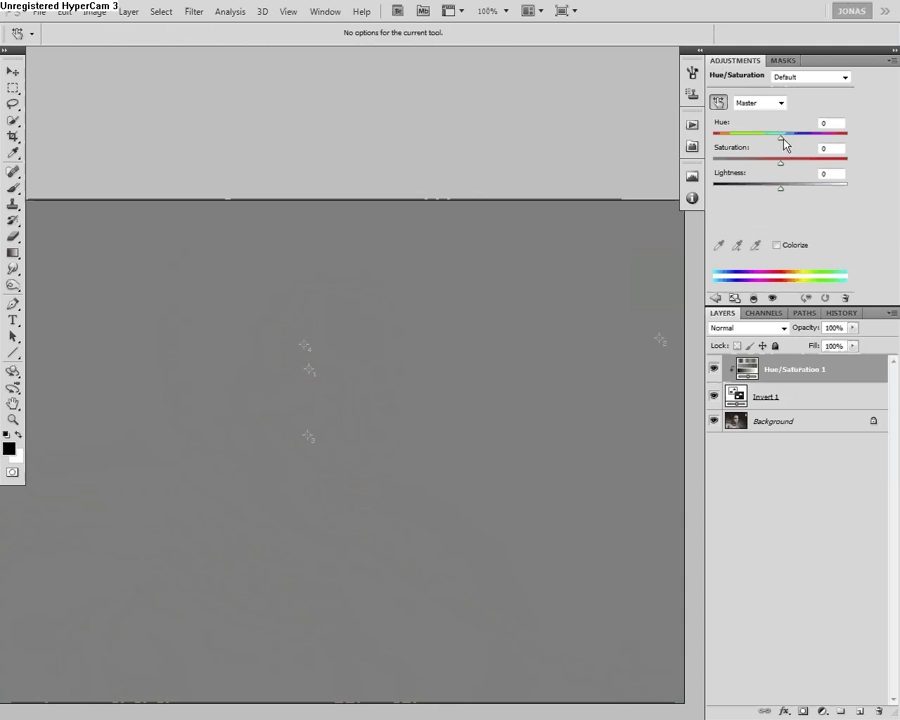
left_click_drag(783, 140, 864, 151)
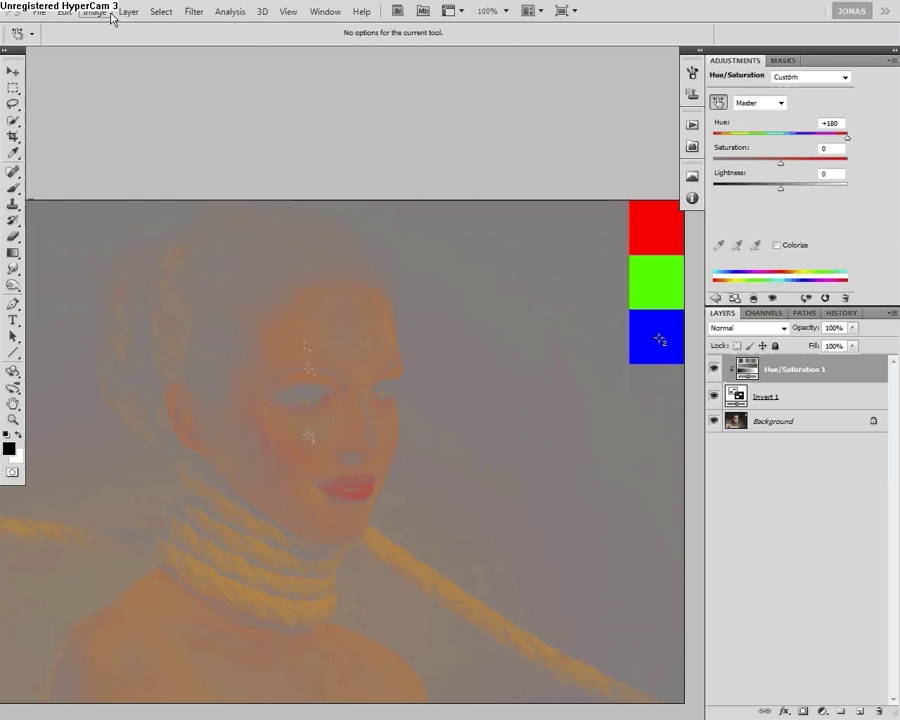
Stamp the visible result into a new layer and delete the Invert and Hue/Saturation adjustment layers
left_click(130, 12)
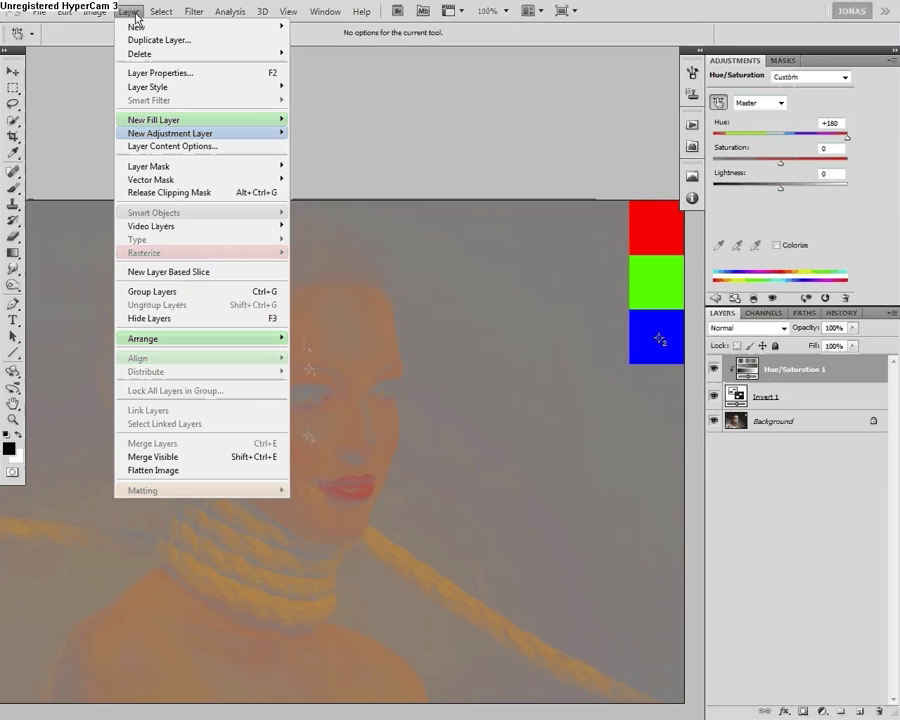
left_click(240, 456, "alt")
key("m")
left_click(793, 402)
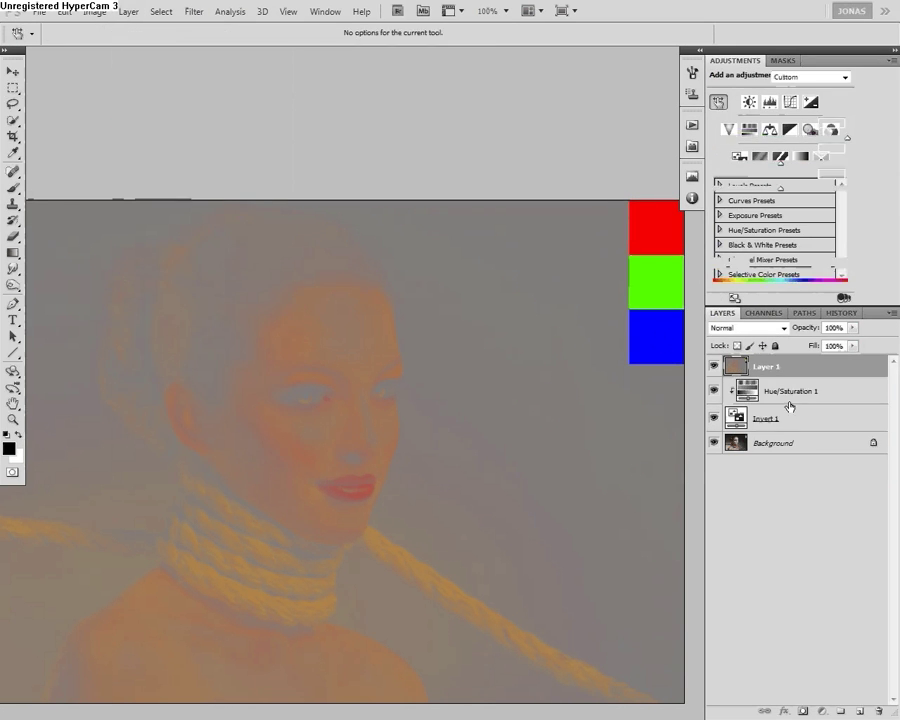
left_click(799, 430, "shift")
left_click_drag(803, 403, 877, 711)
Set the stamped layer's blend mode to Color and compare the portrait with and without it
left_click(797, 365)
left_click(748, 327)
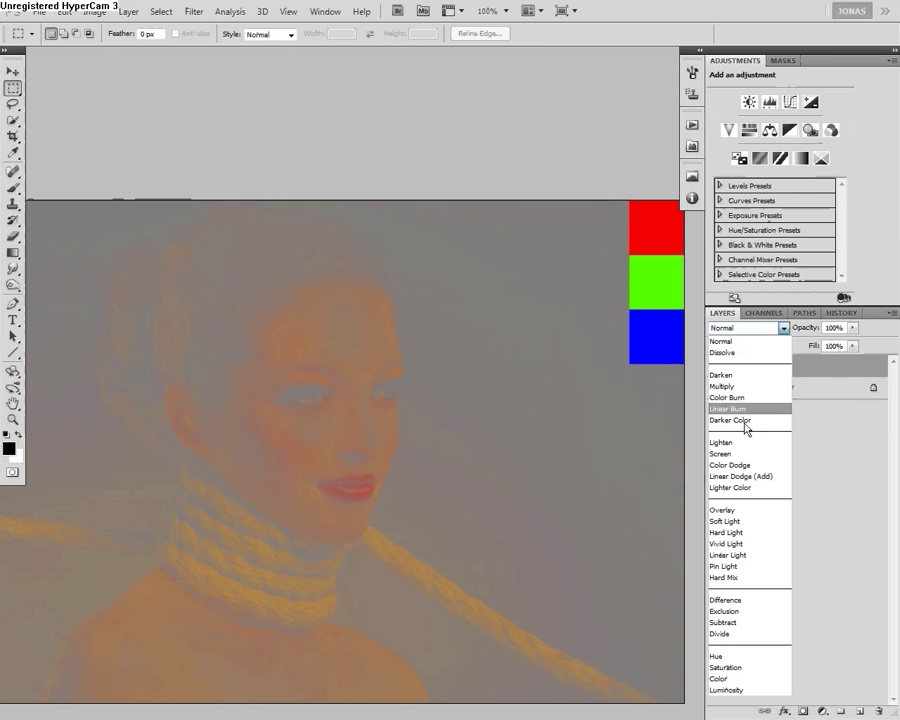
left_click(717, 681)
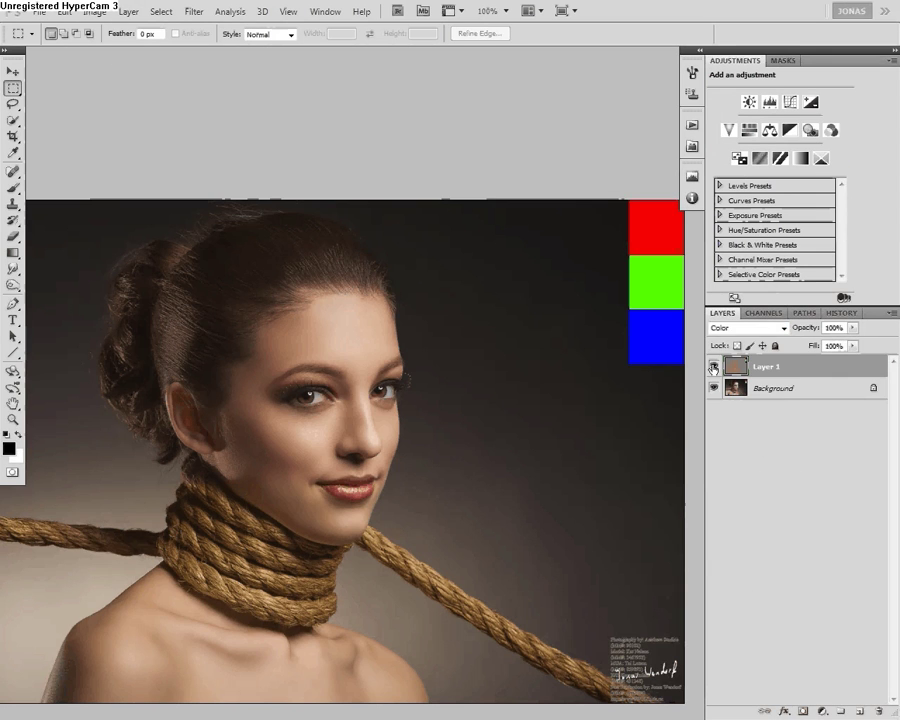
left_click(714, 367)
left_click(714, 367)
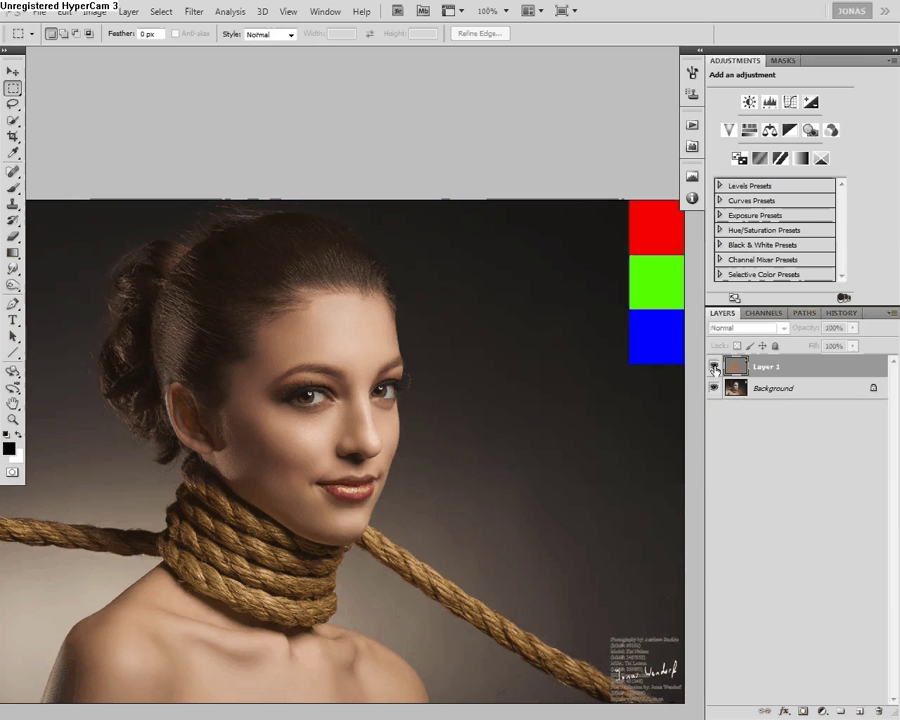
Duplicate the Background layer and move the copy above the stamped color layer
left_click(775, 393)
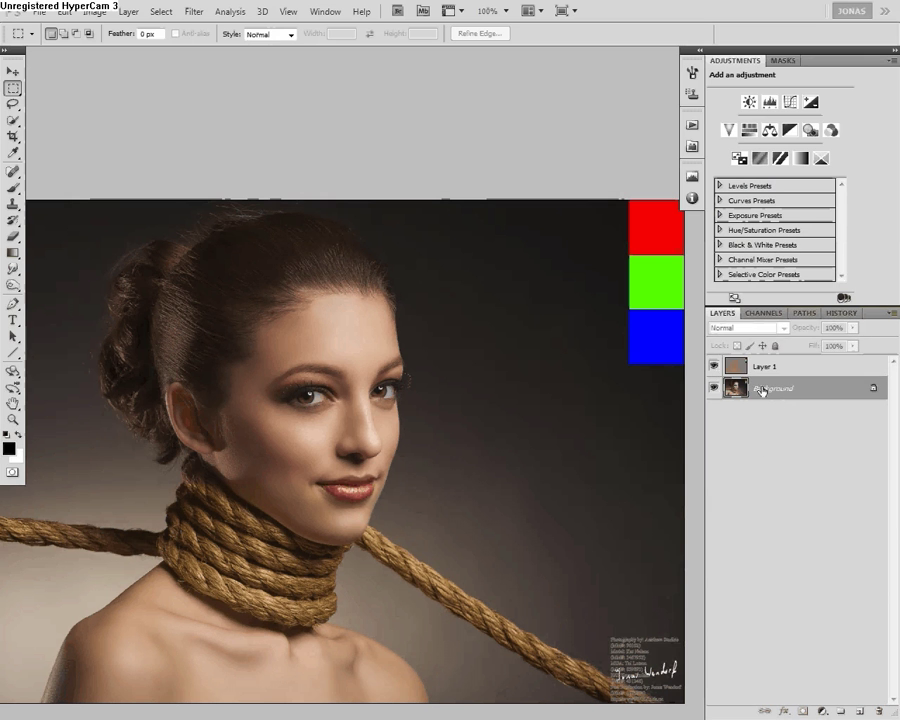
left_click_drag(767, 392, 861, 713)
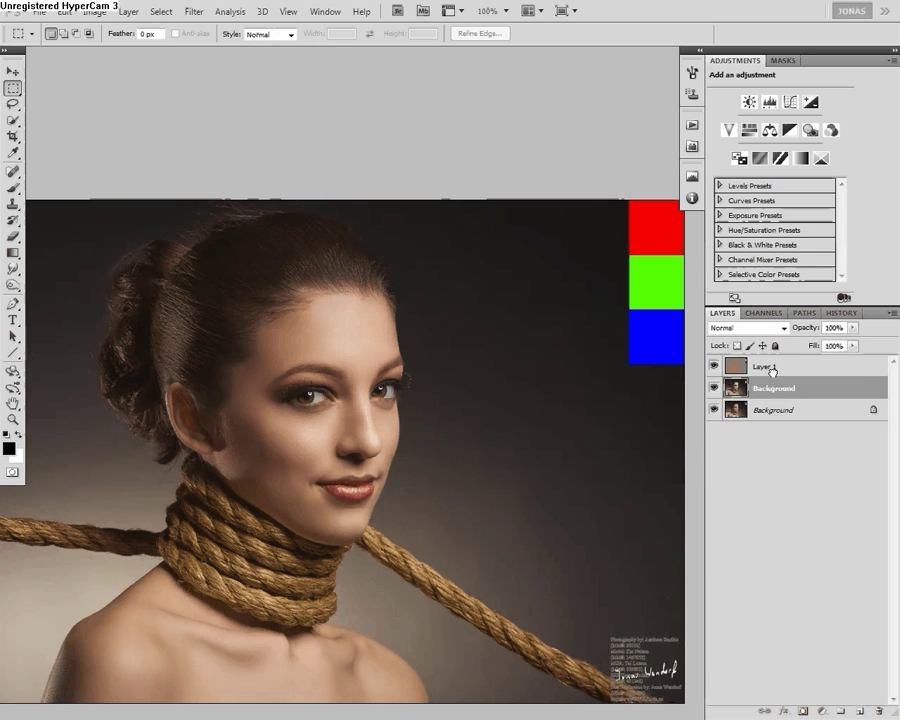
mouse_move(773, 370)
left_mouse_down()
mouse_move(775, 362)
mouse_move(773, 373)
left_mouse_up()
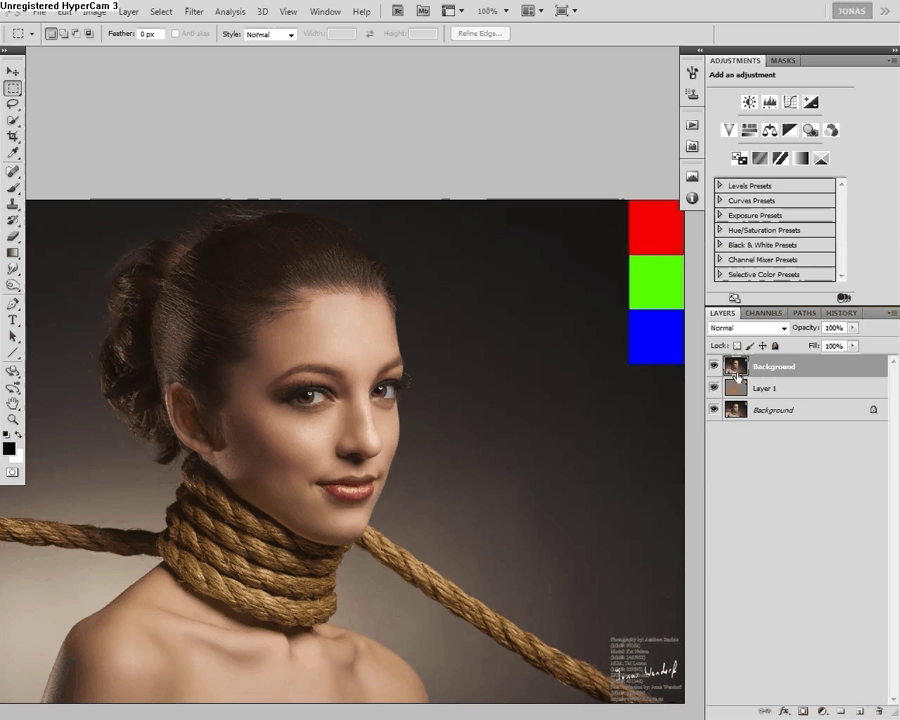
Fill the Background copy with 50% Gray in Color blending mode at 100% opacity
left_click(94, 11)
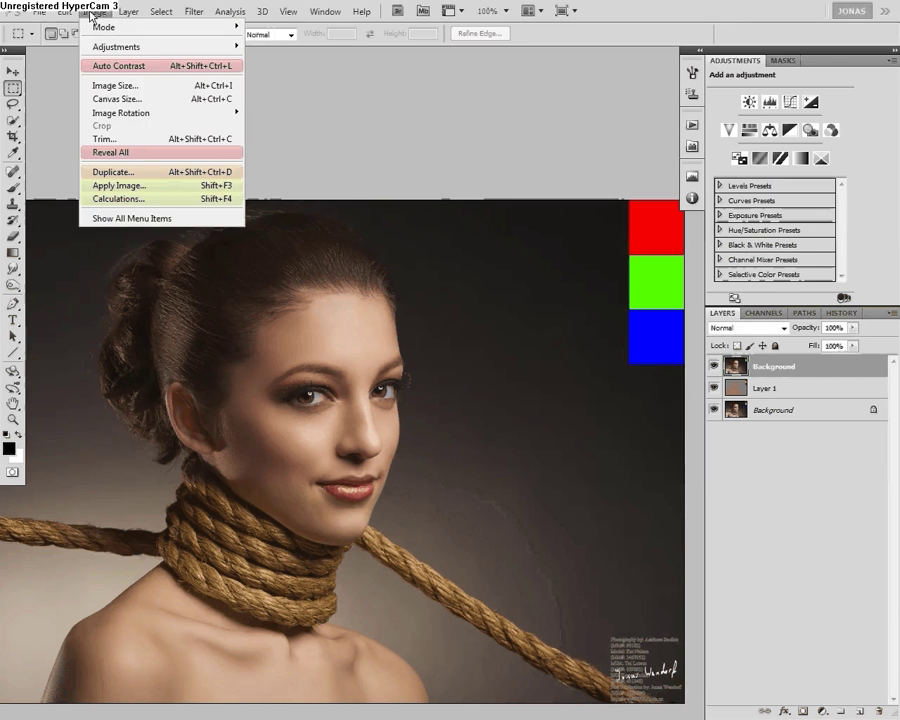
left_click(93, 152)
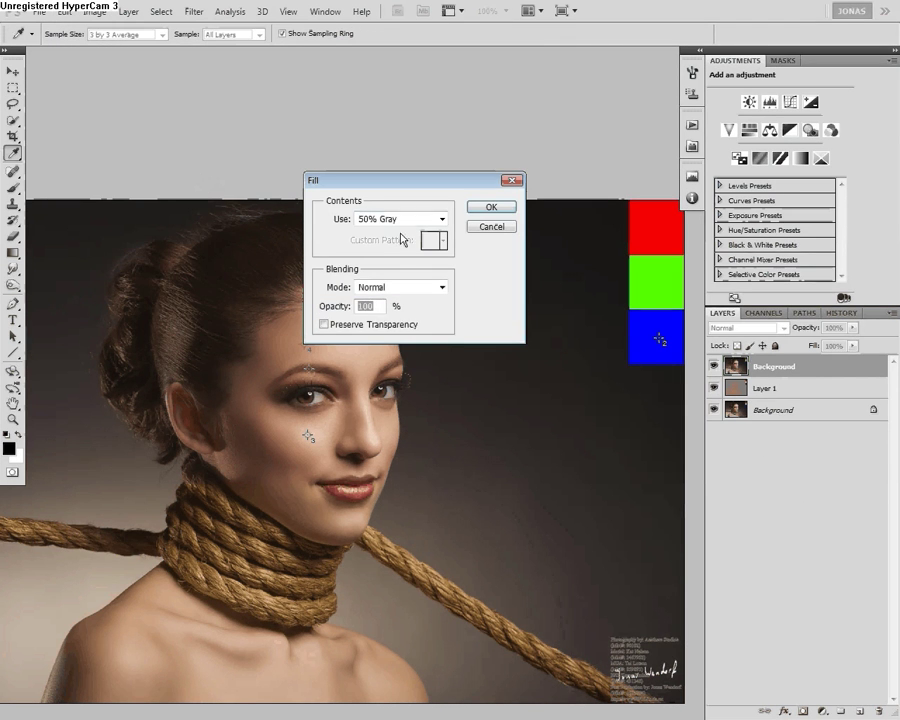
left_click(410, 290)
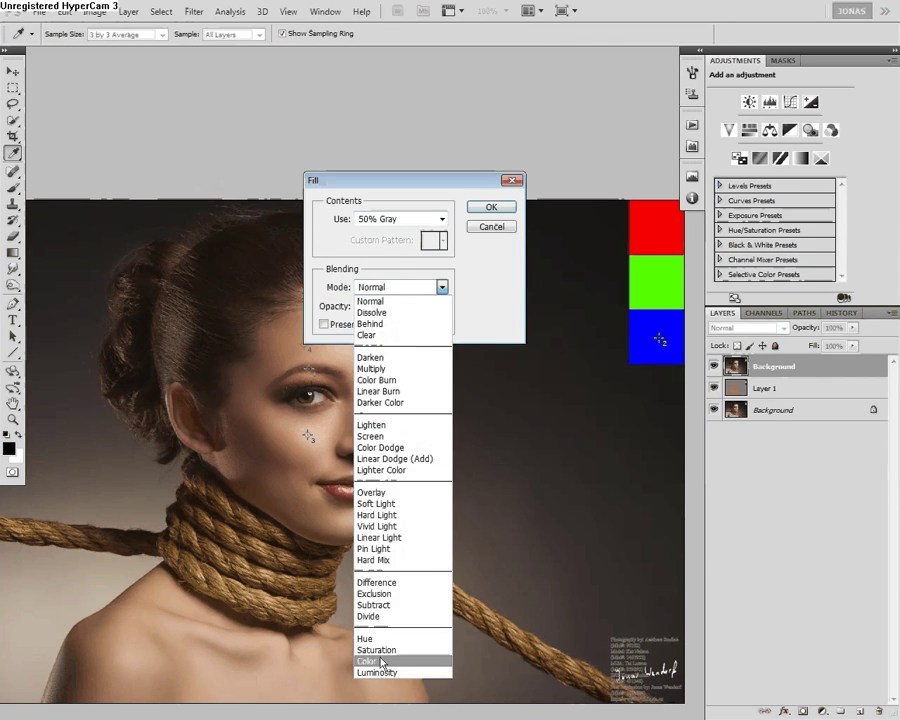
left_click(392, 642)
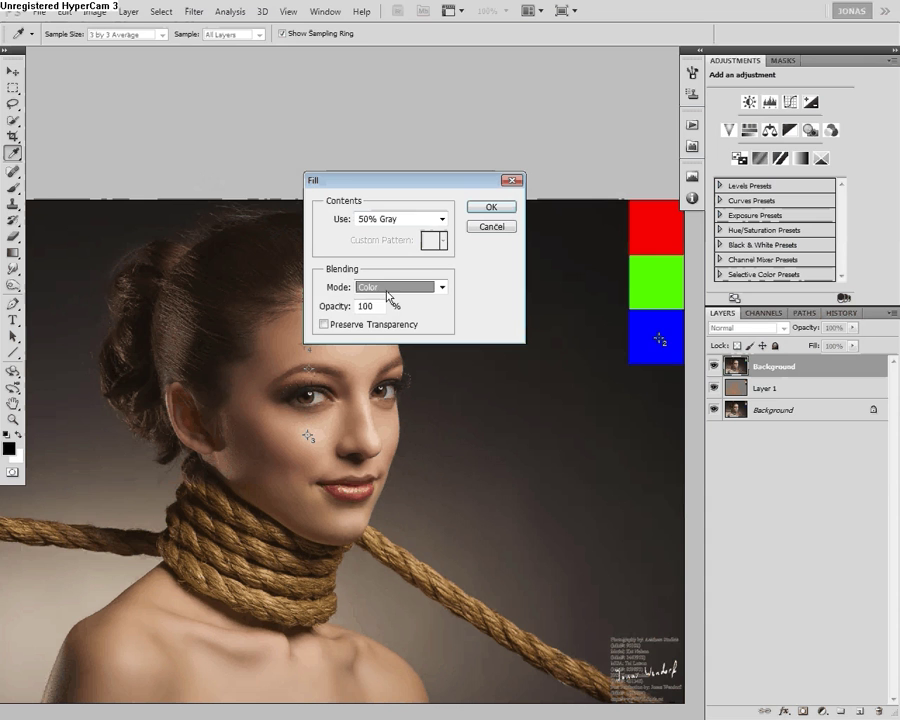
left_click(485, 210)
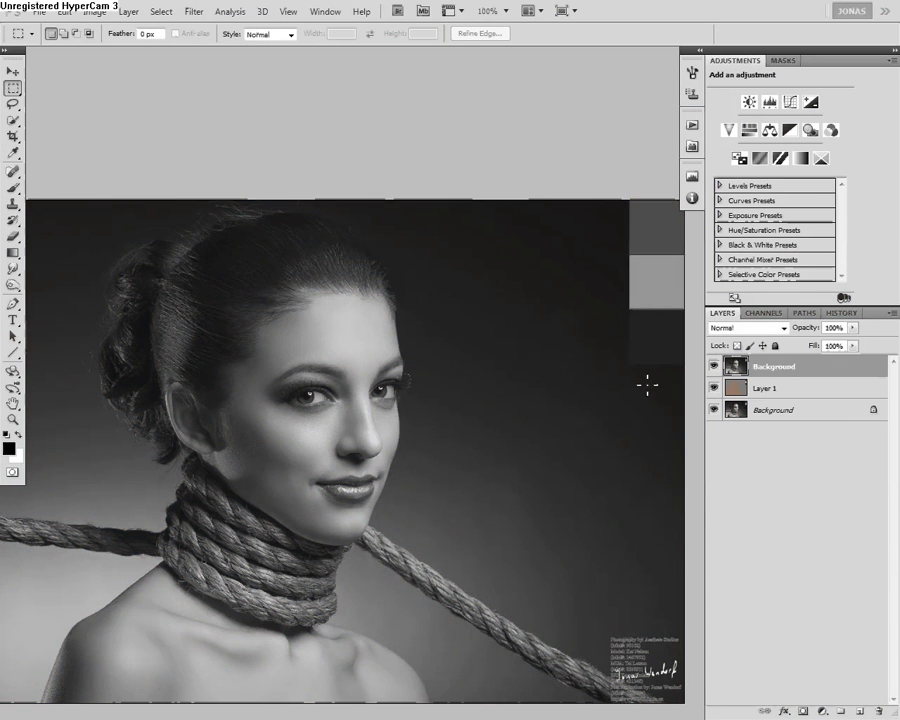
Set the desaturated copy's blend mode to Luminosity and compare the portrait with and without the two upper layers
left_click_drag(441, 402, 458, 372)
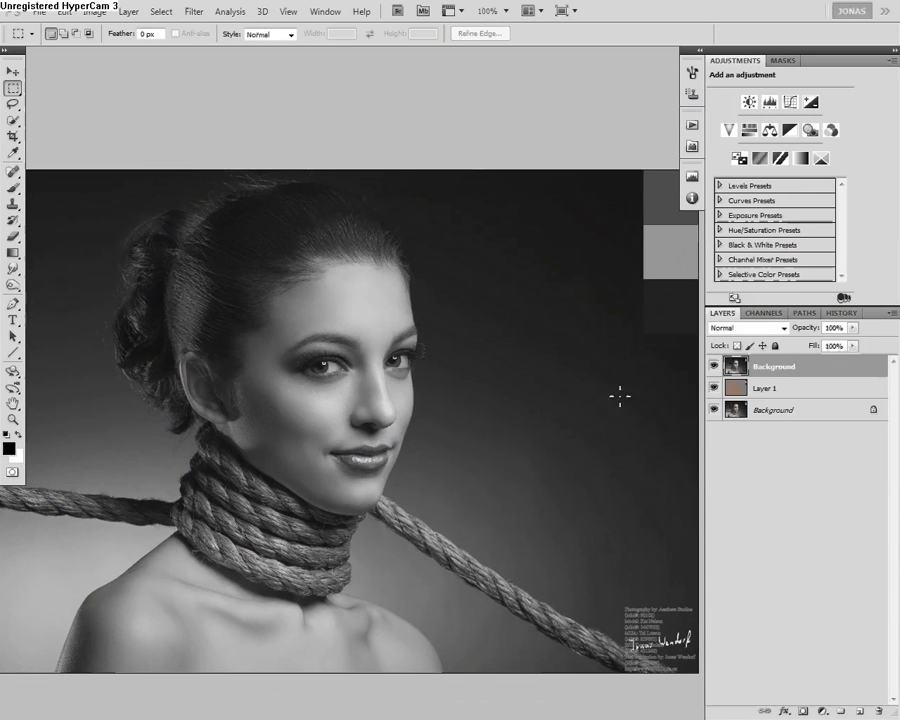
left_click(762, 328)
left_click(735, 690)
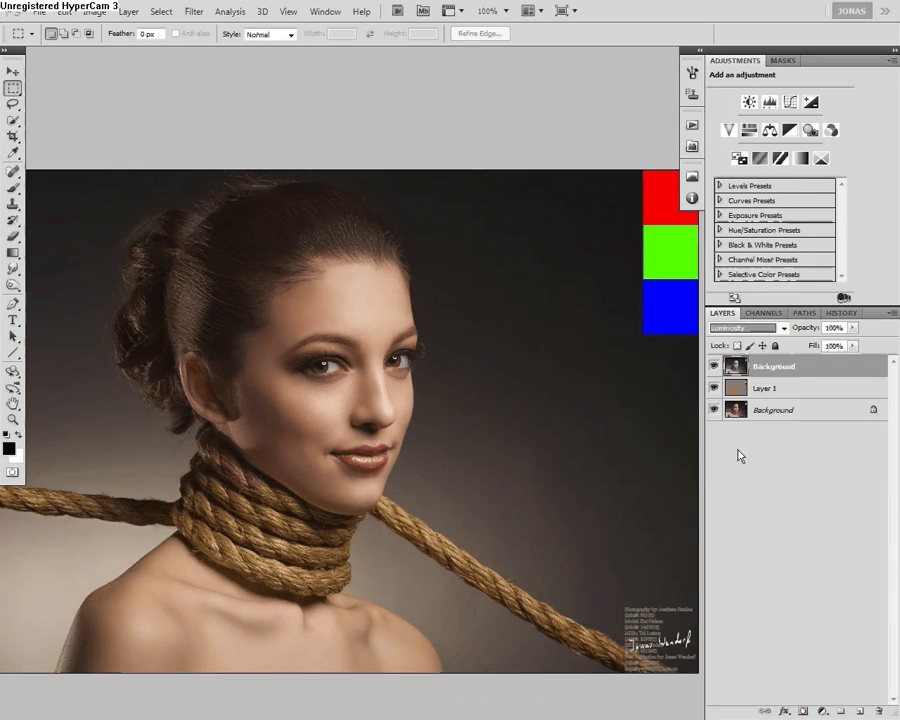
left_click(713, 389)
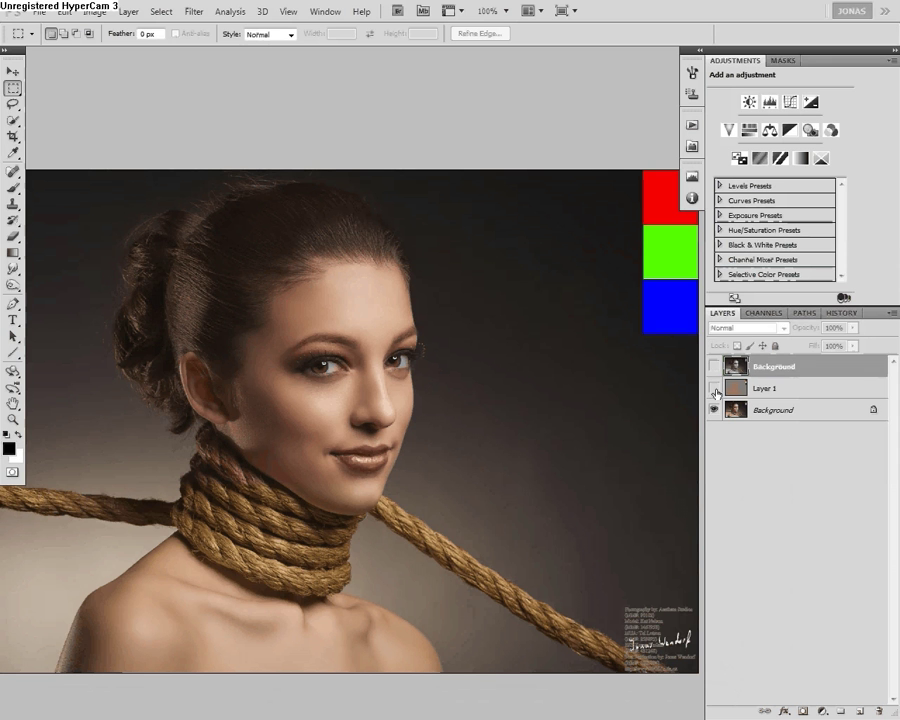
left_click_drag(716, 390, 716, 366)
mouse_move(716, 366)
left_mouse_down()
mouse_move(714, 391)
mouse_move(716, 366)
left_mouse_up()
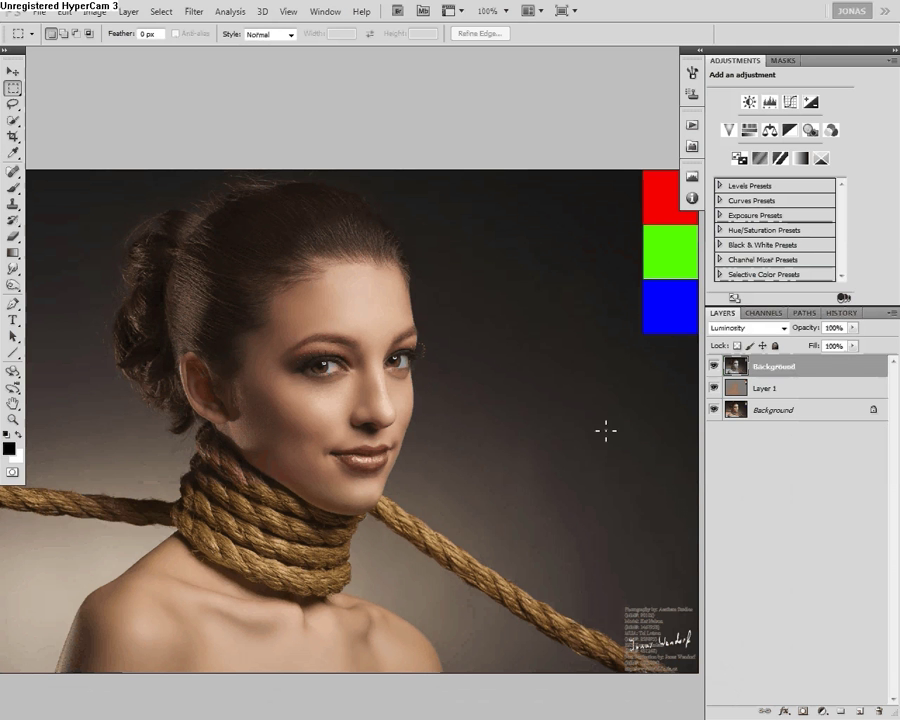
Add a Curves adjustment layer clipped to the luminosity copy and place a curve point sampled from the nearer eyebrow
left_click_drag(565, 396, 555, 403)
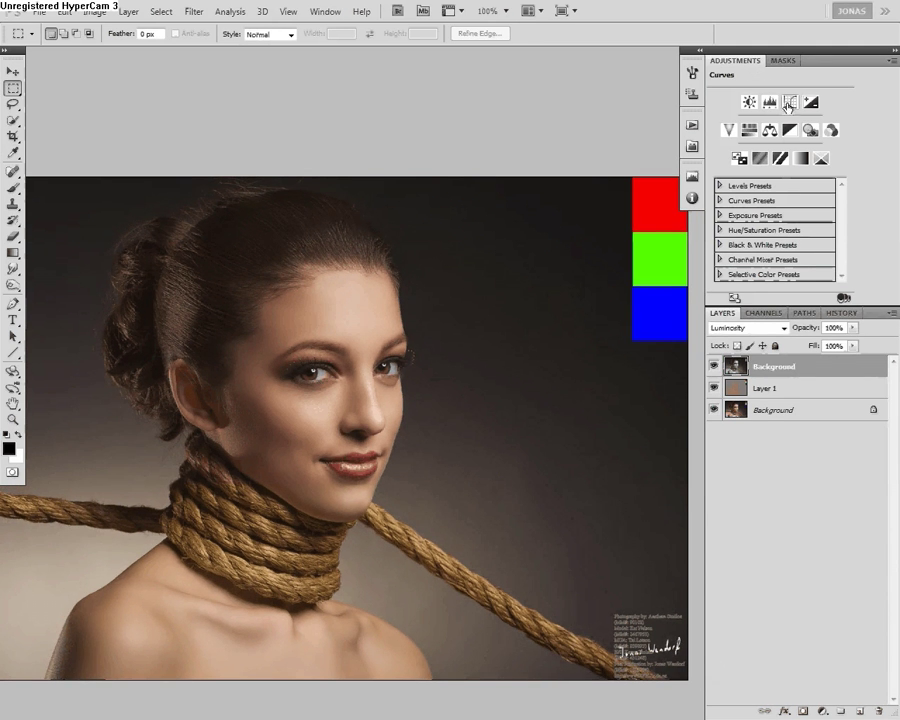
left_click(789, 104)
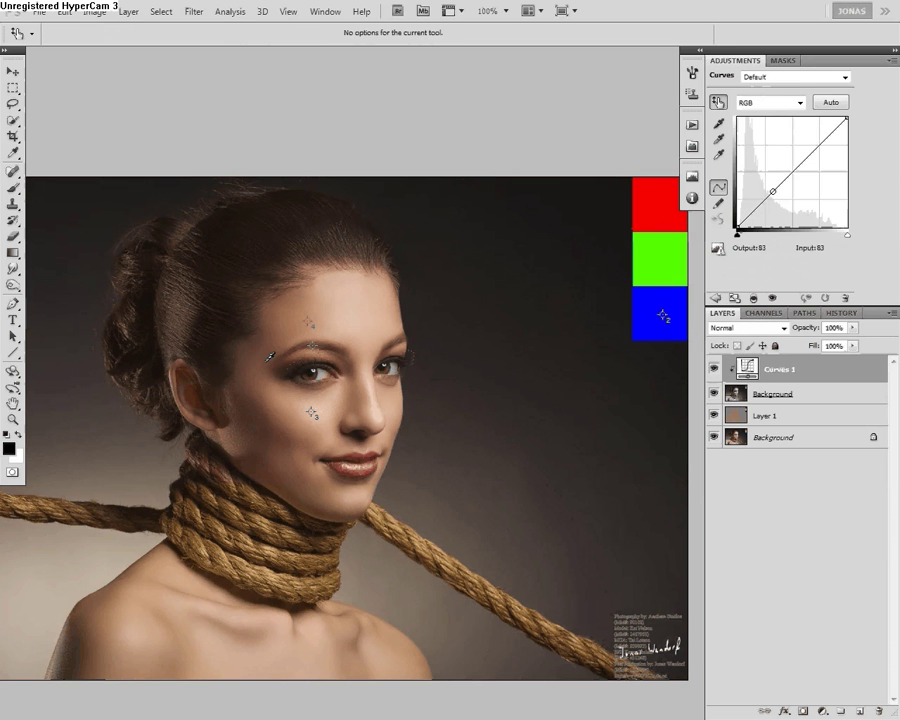
scroll(270, 356, "up", 2)
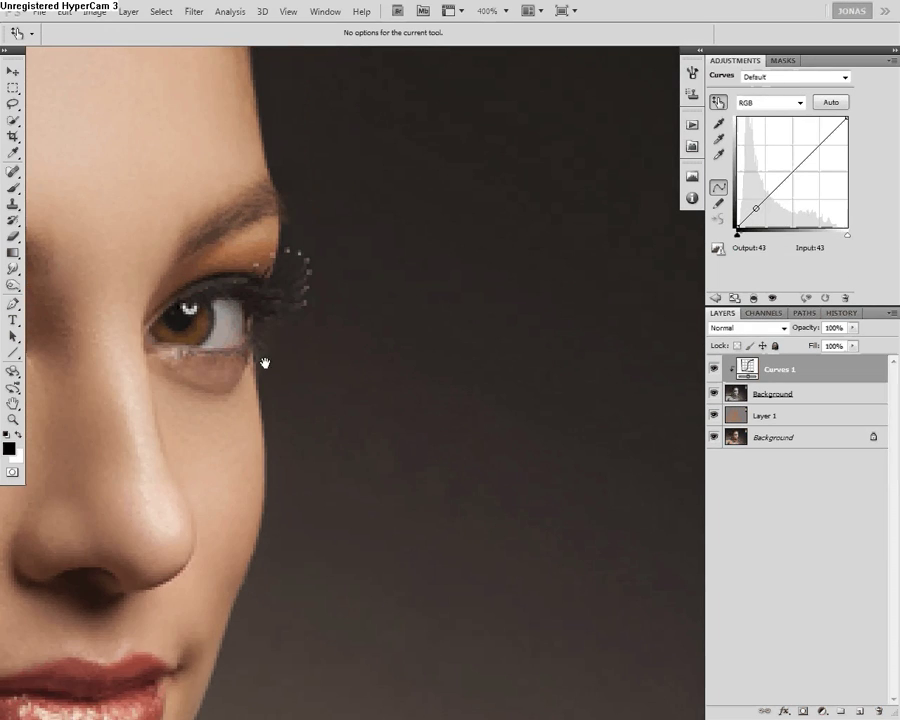
left_click_drag(265, 363, 614, 450)
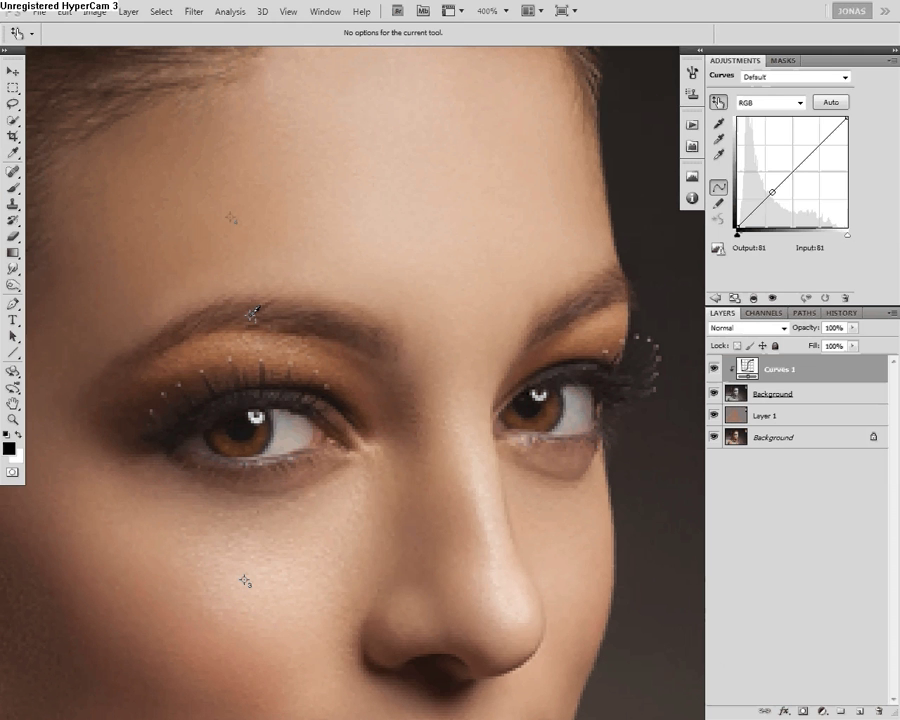
left_click(253, 313)
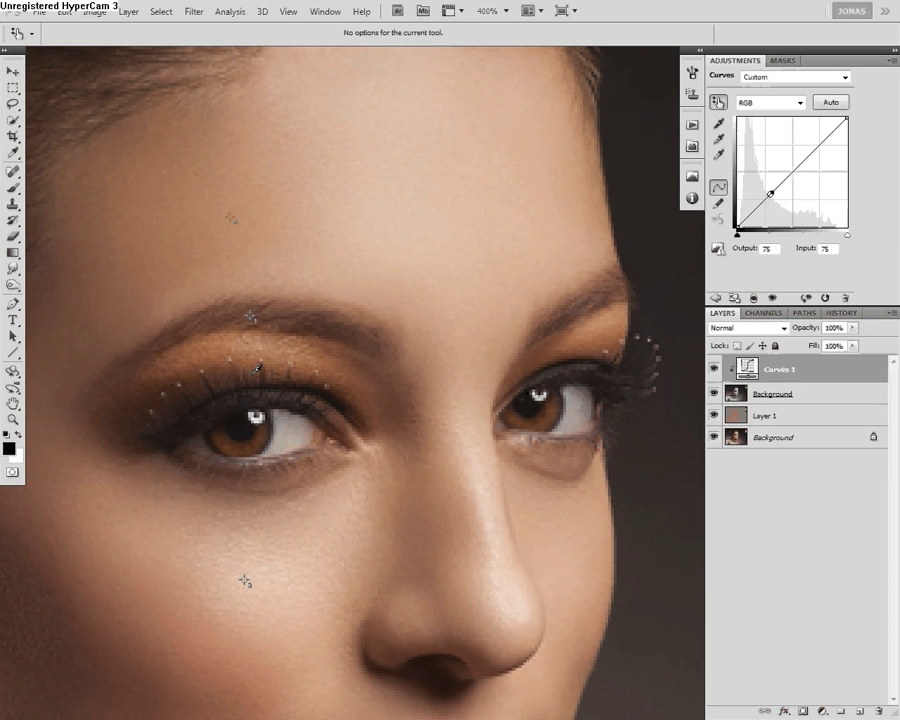
key("ctrl+minus")
key("ctrl+minus")
key("ctrl+minus")
key("ctrl+minus")
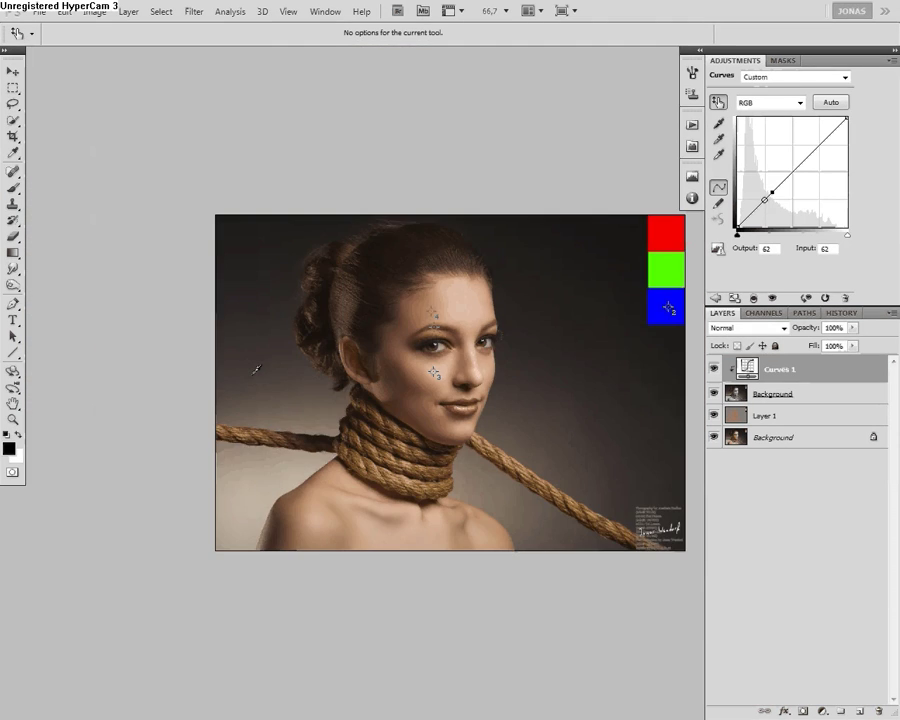
Show the Info readouts and darken the shadows with a lower point on the Curves adjustment clipped to the luminosity copy
left_click(691, 198)
left_click_drag(522, 466, 473, 584)
mouse_move(620, 425)
left_mouse_down()
mouse_move(620, 449)
mouse_move(623, 417)
mouse_move(618, 453)
mouse_move(624, 390)
mouse_move(620, 453)
mouse_move(624, 406)
mouse_move(621, 448)
mouse_move(624, 416)
mouse_move(618, 430)
left_mouse_up()
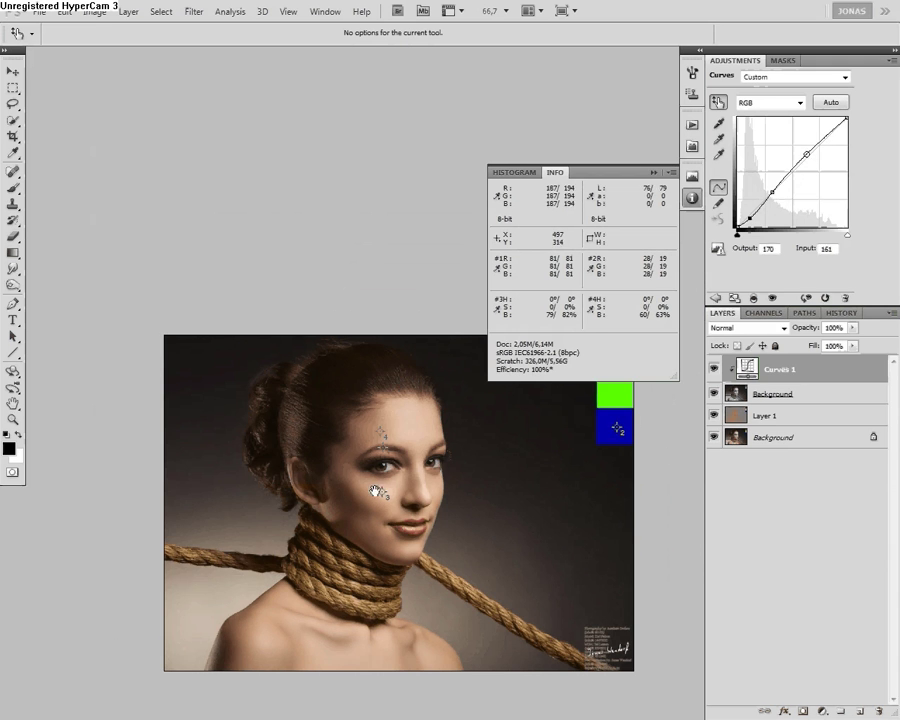
Compare a close-up of the adjusted face with the original Background layer shown alone
left_click_drag(393, 487, 408, 462)
key("ctrl+minus")
key("ctrl+plus")
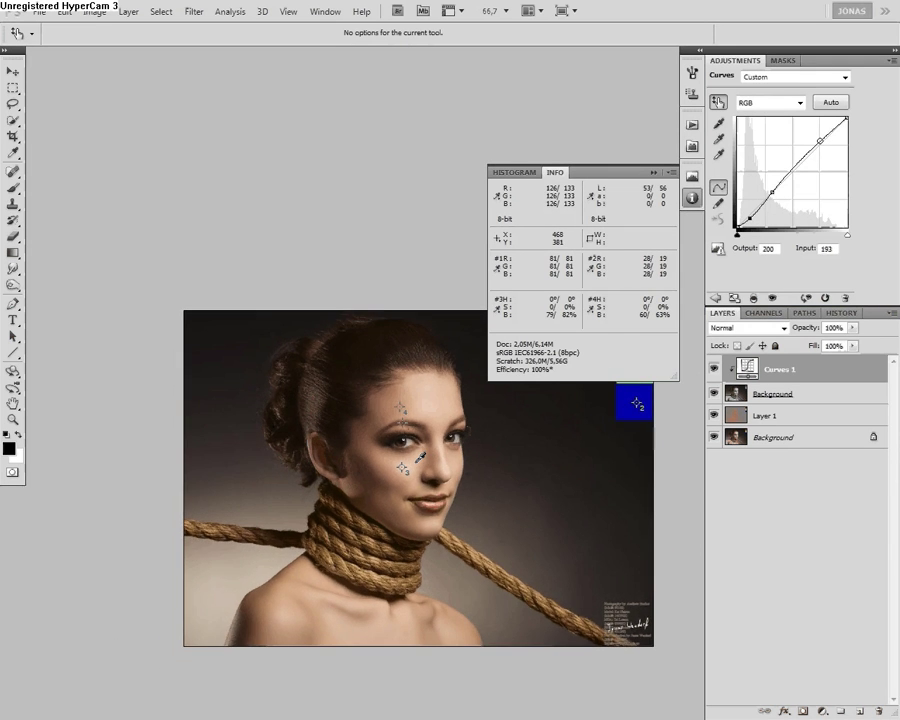
key("ctrl+plus")
key("ctrl+plus")
key("ctrl+plus")
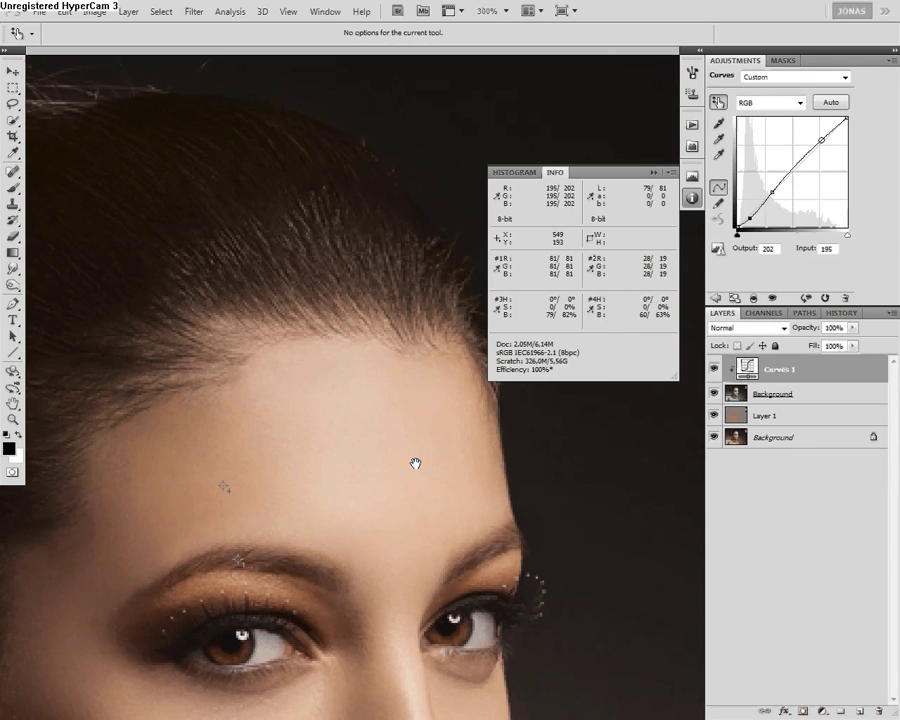
left_click_drag(415, 463, 499, 277)
left_click(752, 440)
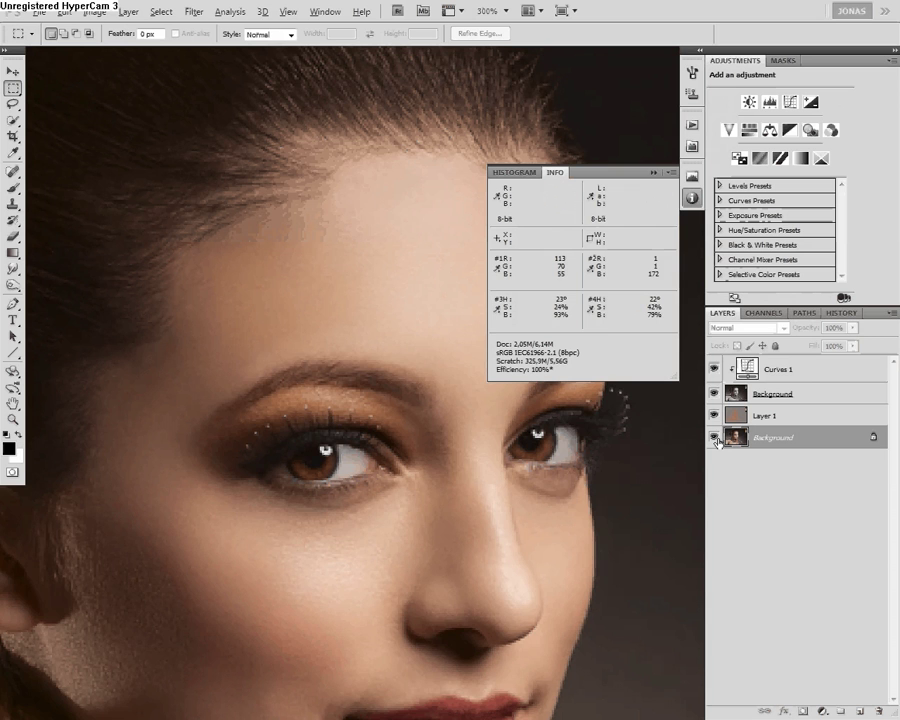
left_click(714, 440)
left_click(714, 440)
left_click(714, 438, "alt")
left_click(714, 438, "alt")
left_click(714, 437, "alt")
left_click(714, 437, "alt")
left_click(714, 440, "alt")
left_click(714, 440, "alt")
Delete the Curves adjustment layer clipped to the luminosity copy
left_click(765, 415)
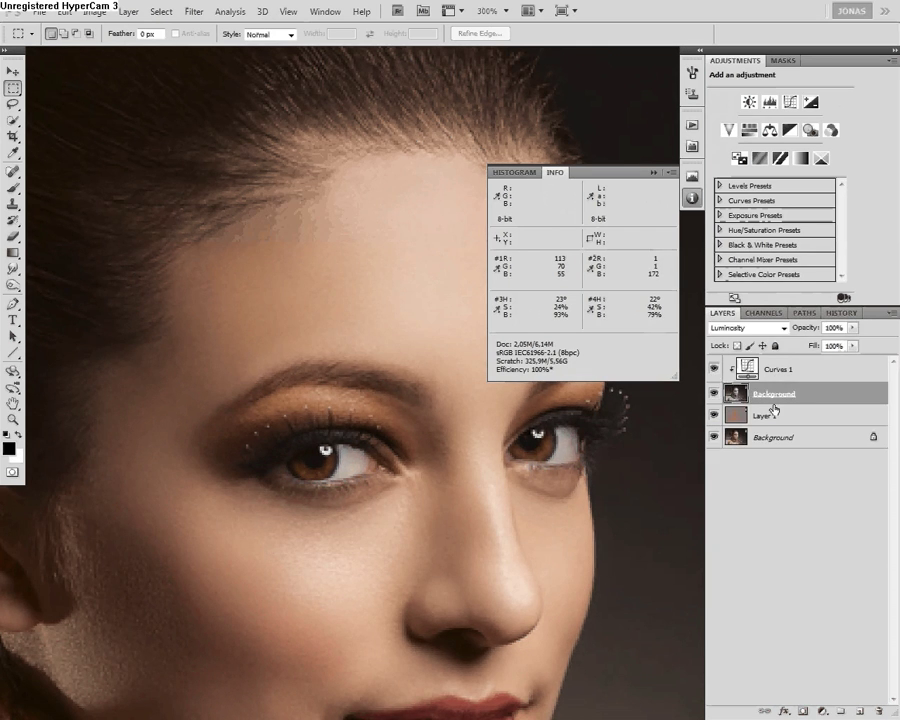
left_click(765, 396)
left_click(770, 369)
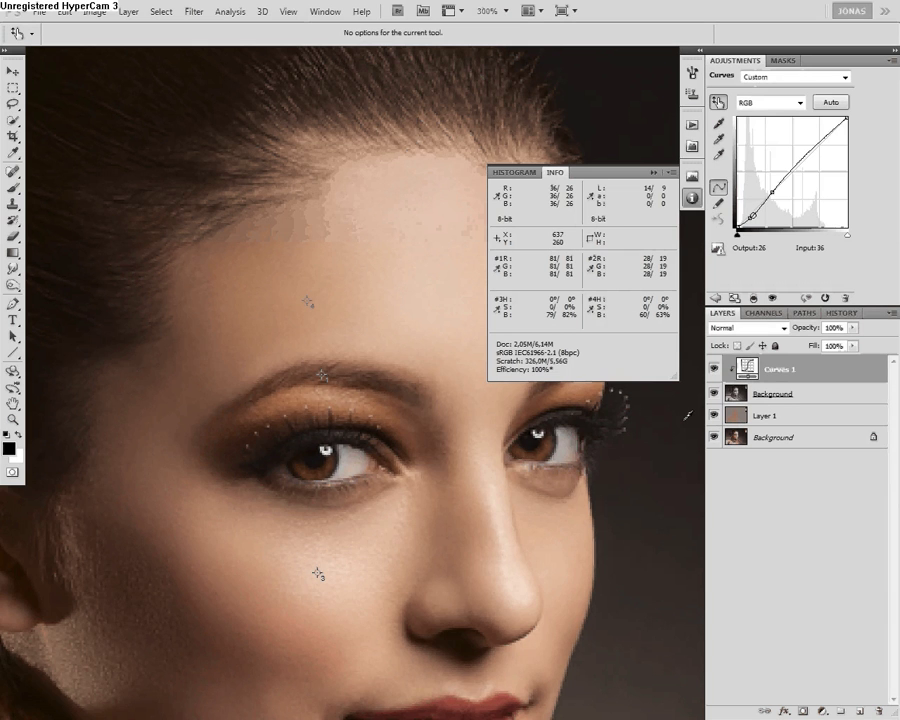
key("ctrl+minus")
key("ctrl+minus")
key("ctrl+minus")
left_click_drag(462, 418, 400, 528)
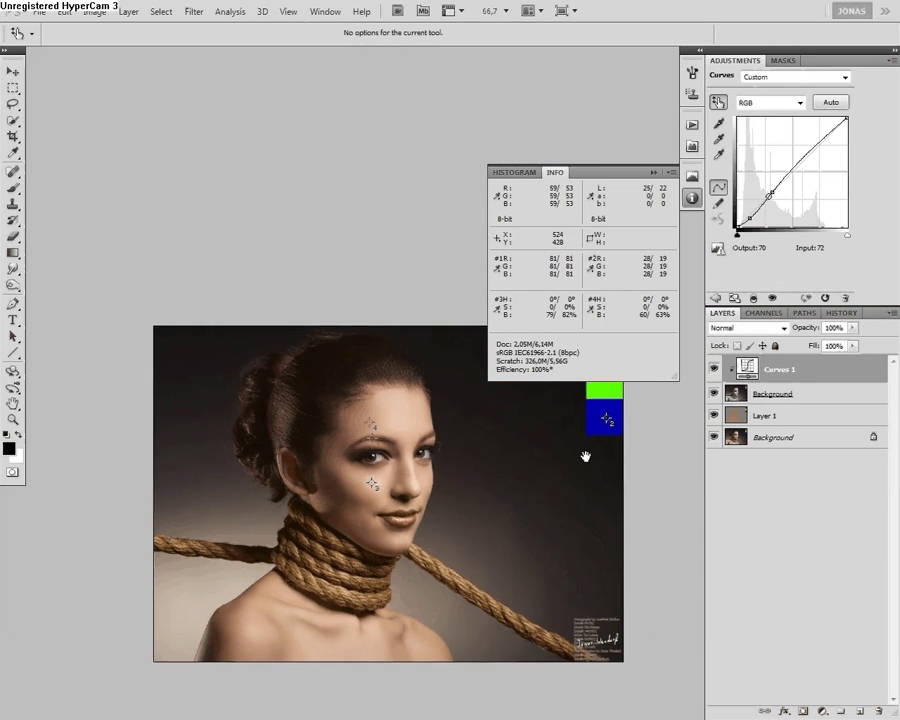
left_click_drag(585, 456, 583, 461)
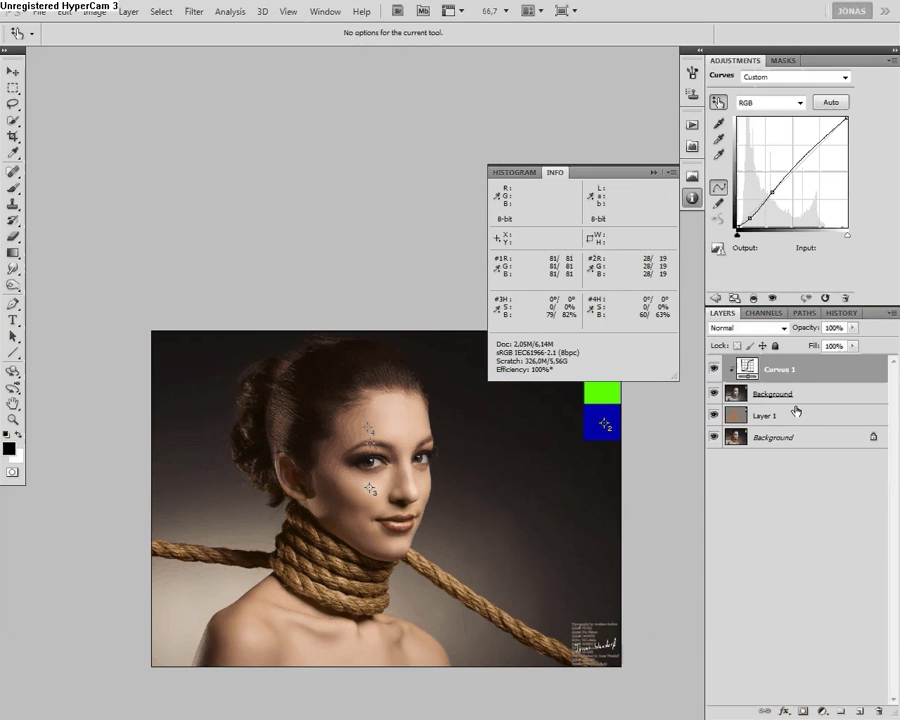
left_click(877, 709)
key("m")
Add a Curves adjustment above Layer 1 in Color blending mode, shaped as a strong S-curve with a highlight point at input 182, output 219
left_click(765, 388)
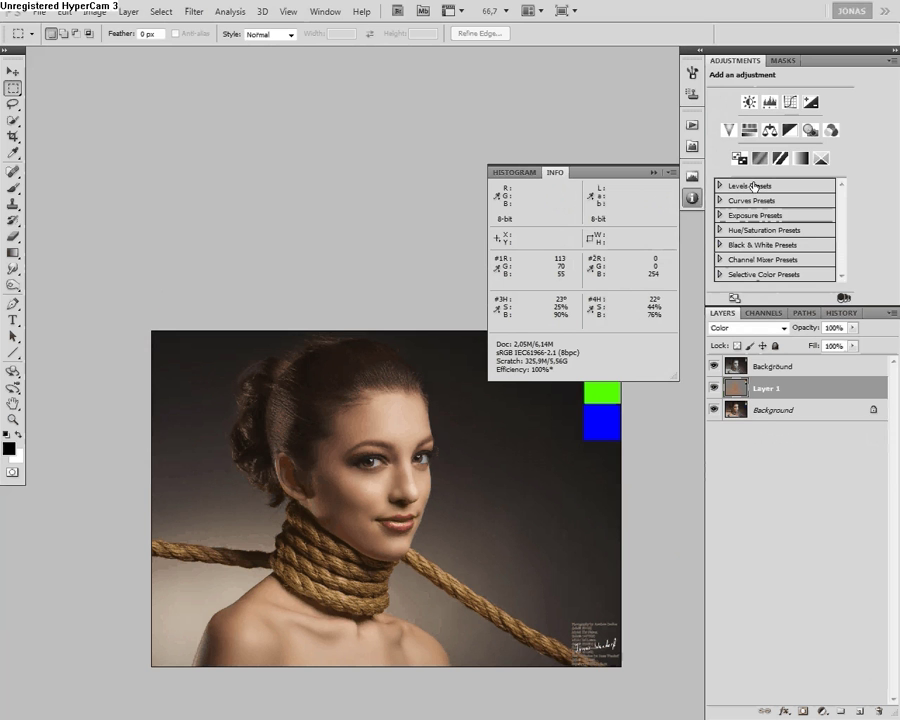
left_click(790, 101)
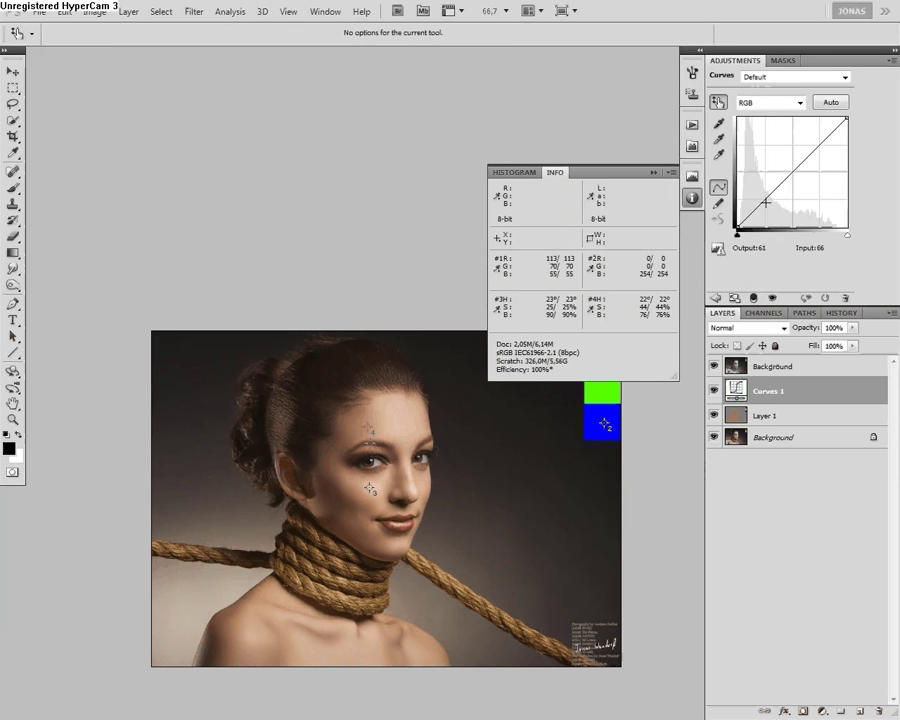
mouse_move(765, 203)
left_mouse_down()
mouse_move(772, 190)
mouse_move(770, 212)
left_mouse_up()
left_click_drag(819, 163, 816, 133)
key("v")
key("shift+alt+c")
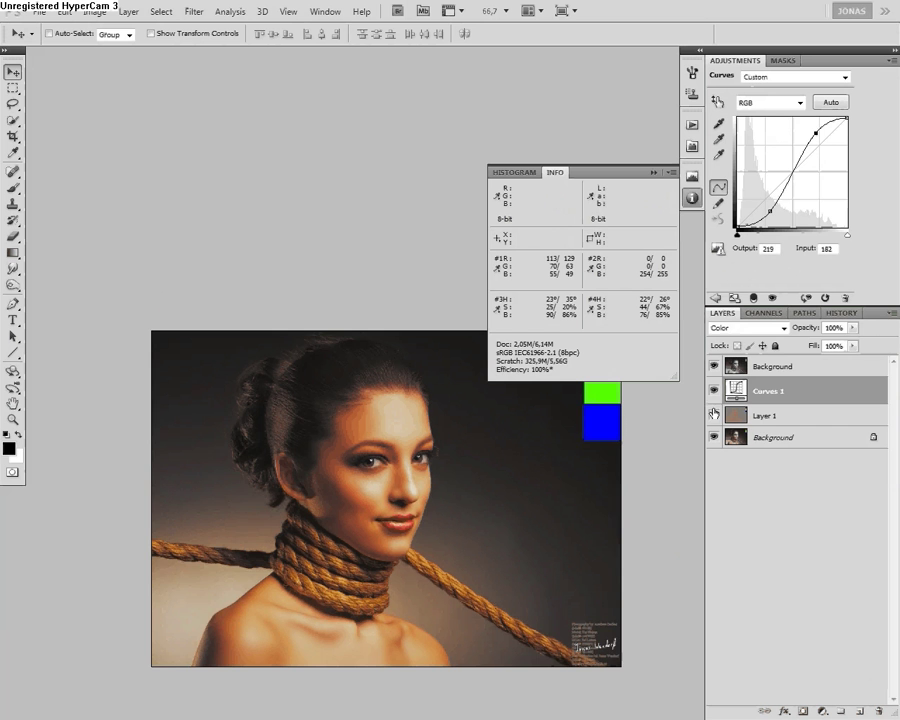
Compare the portrait with and without the Color-mode Curves adjustment, checking the sampled skin values
left_click_drag(440, 480, 452, 477)
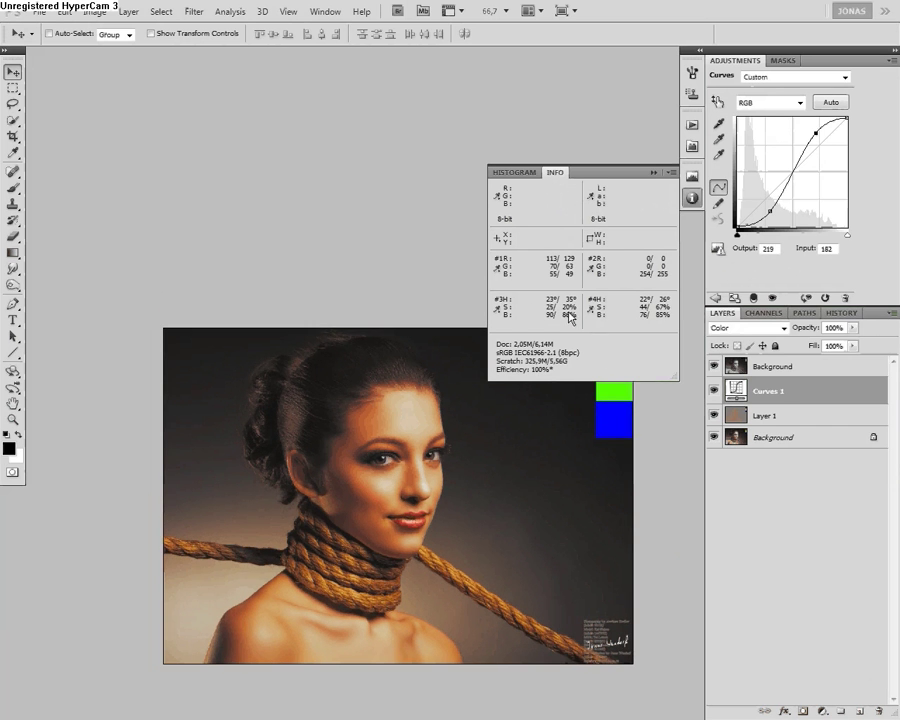
left_click(713, 392)
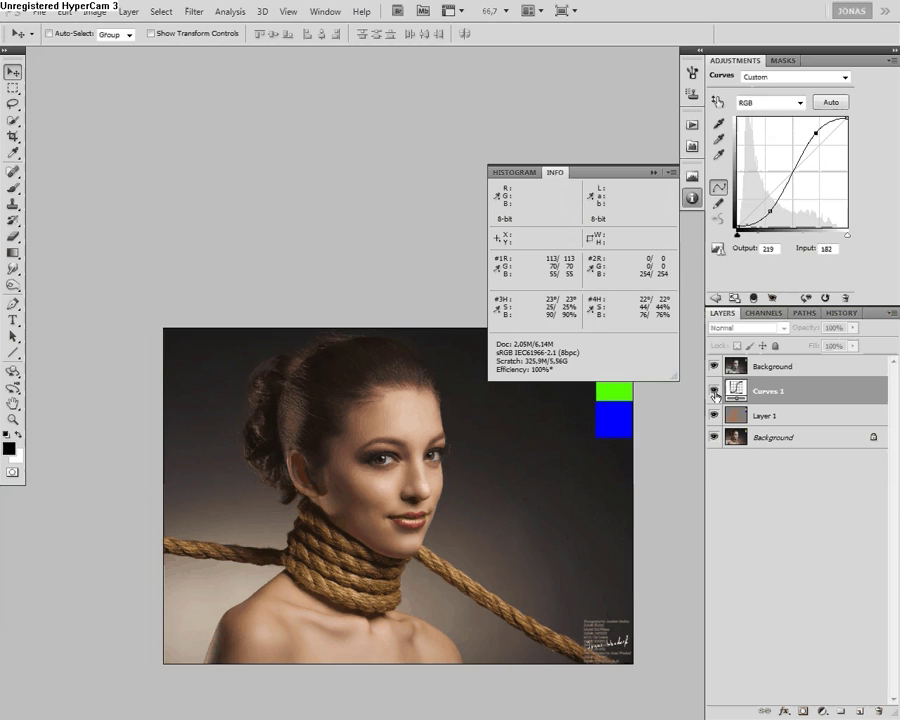
left_click(714, 392)
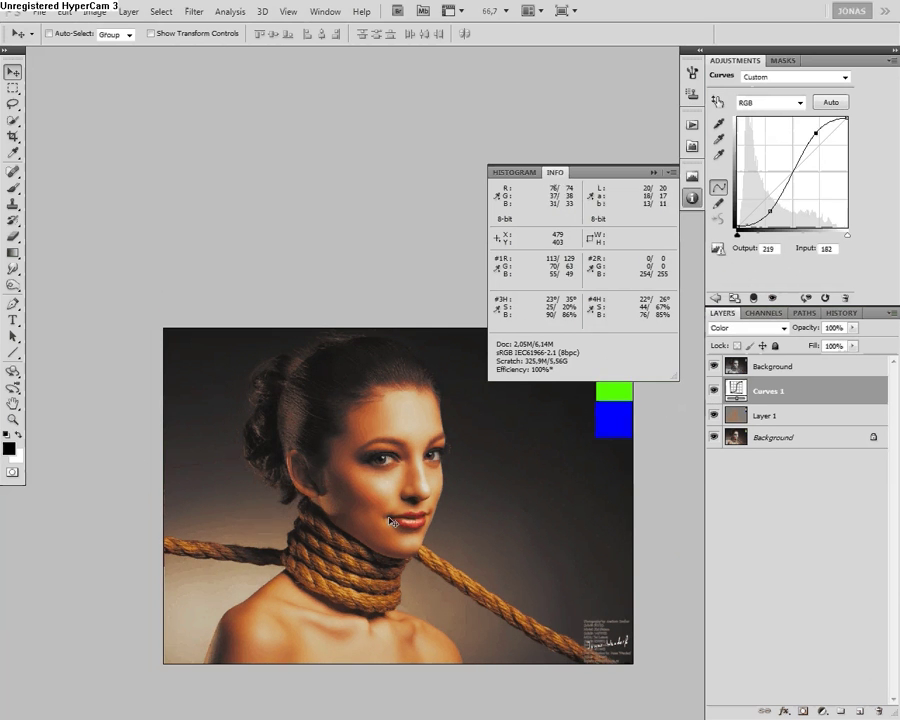
left_click_drag(374, 515, 386, 498)
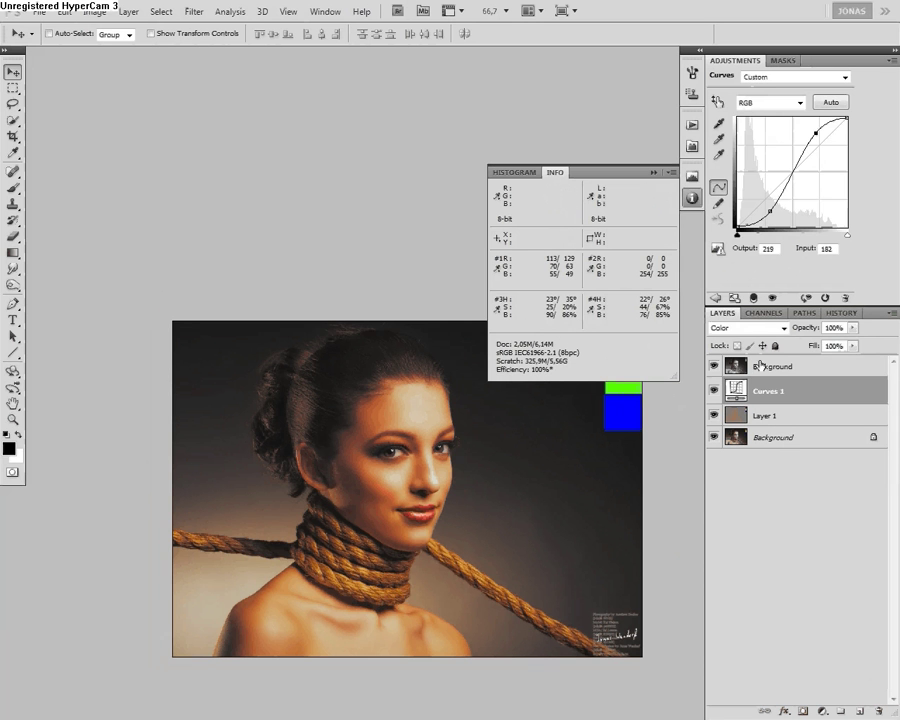
Rename Layer 1 as Color and the desaturated Background copy as Luminosity
double_click(781, 421)
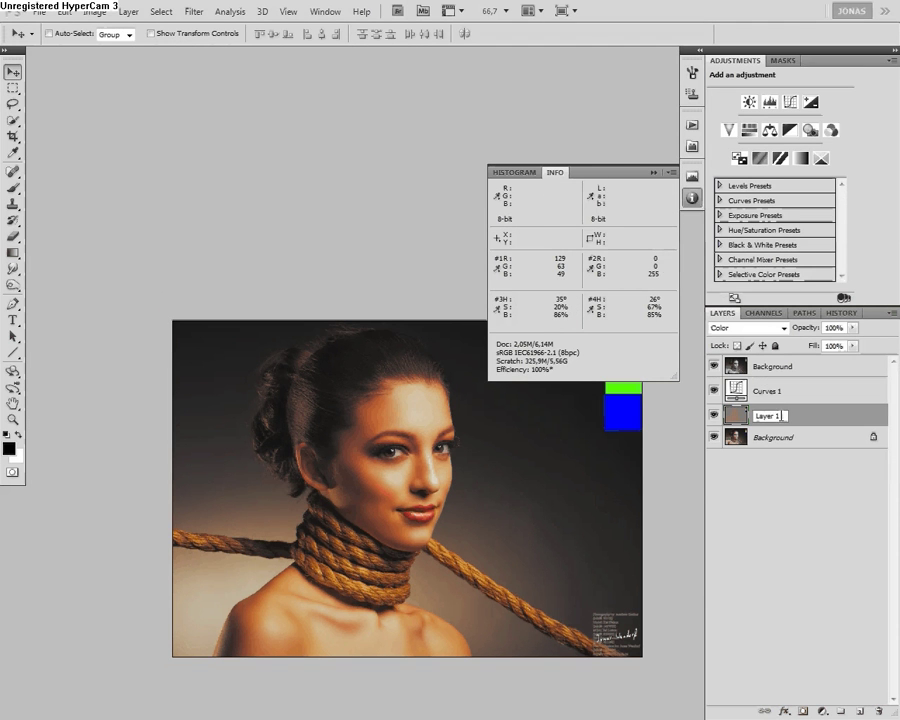
type("Color")
key("Return")
double_click(777, 369)
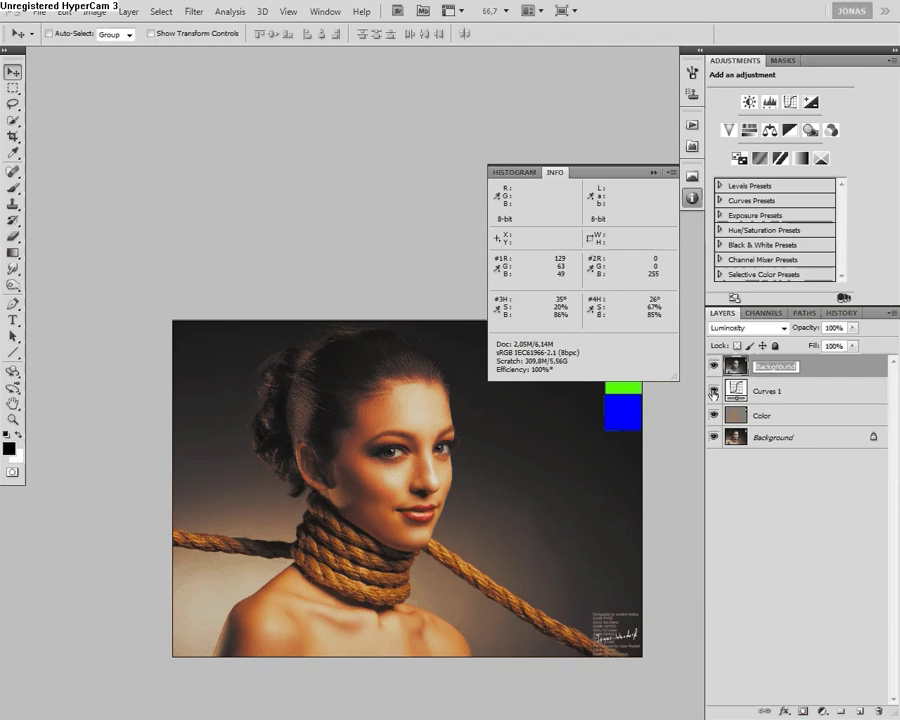
type("Luminosity")
key("Return")
Clip the Curves adjustment to the Color layer, comparing the portrait with it clipped, unclipped and hidden
left_click(762, 414)
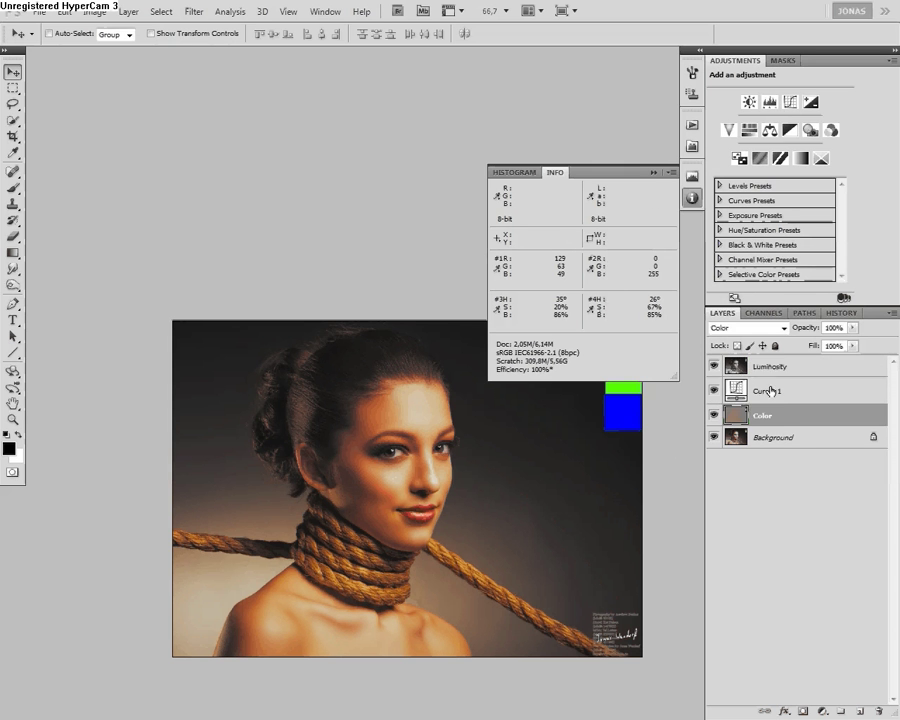
left_click(769, 391)
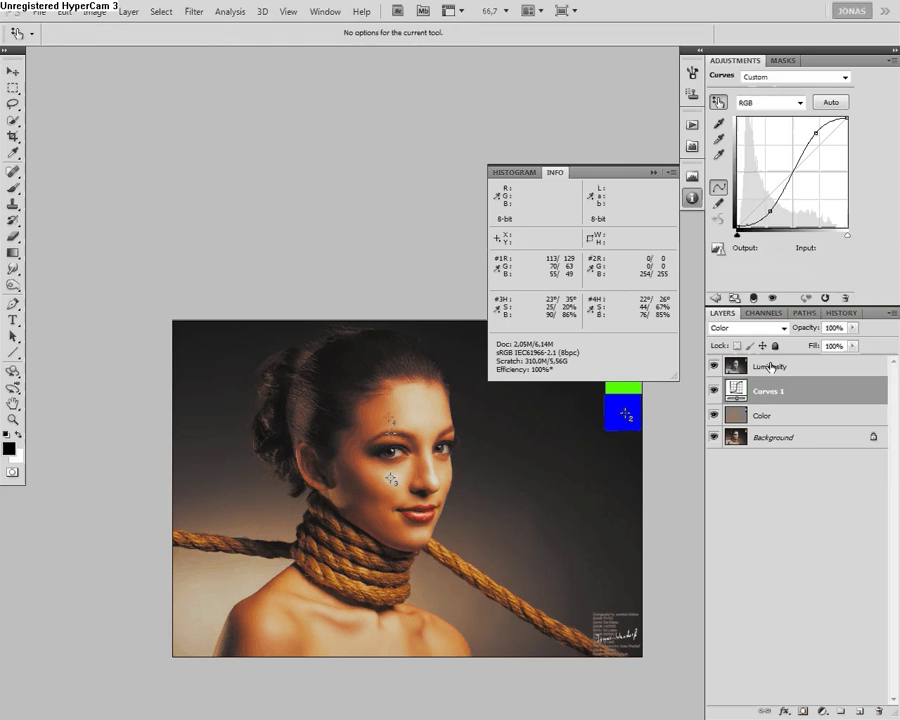
left_click(754, 300)
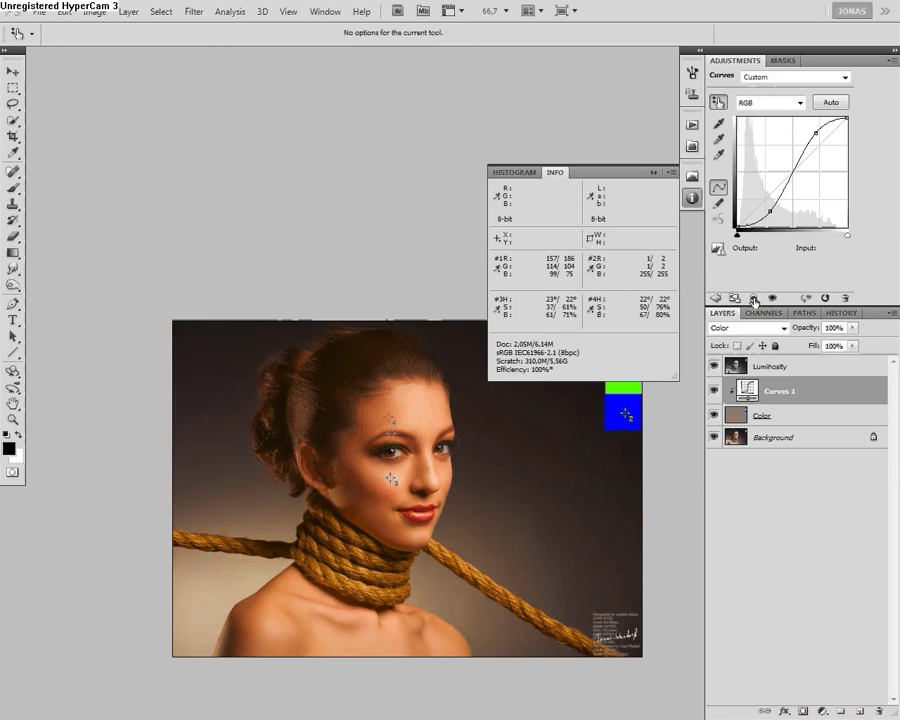
left_click(754, 300)
left_click(754, 300)
left_click(754, 300)
left_click(754, 300)
left_click(714, 394)
left_click(714, 395)
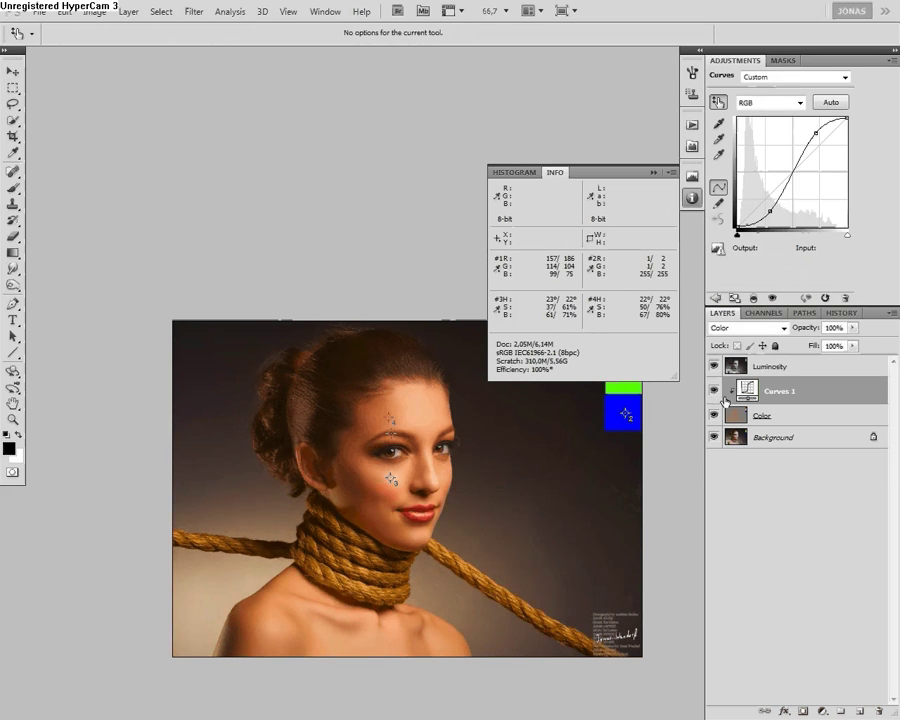
Compare the portrait with the Color layer hidden and shown, and with the Curves adjustment unclipped and clipped again
left_click(758, 418)
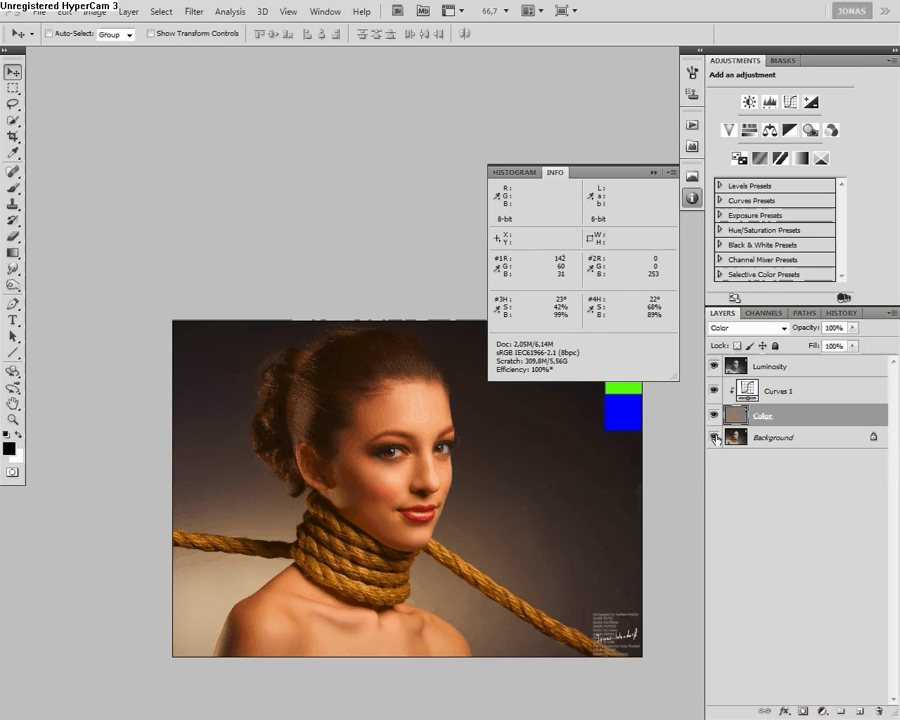
left_click(714, 415)
left_click(714, 415)
left_click(745, 392)
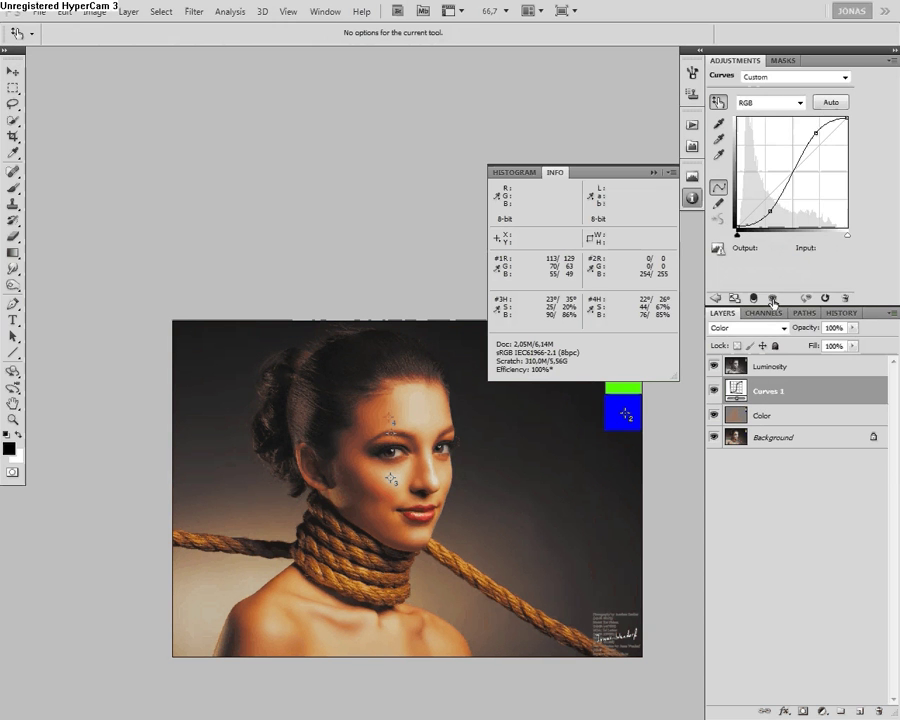
left_click(714, 391)
left_click(754, 298)
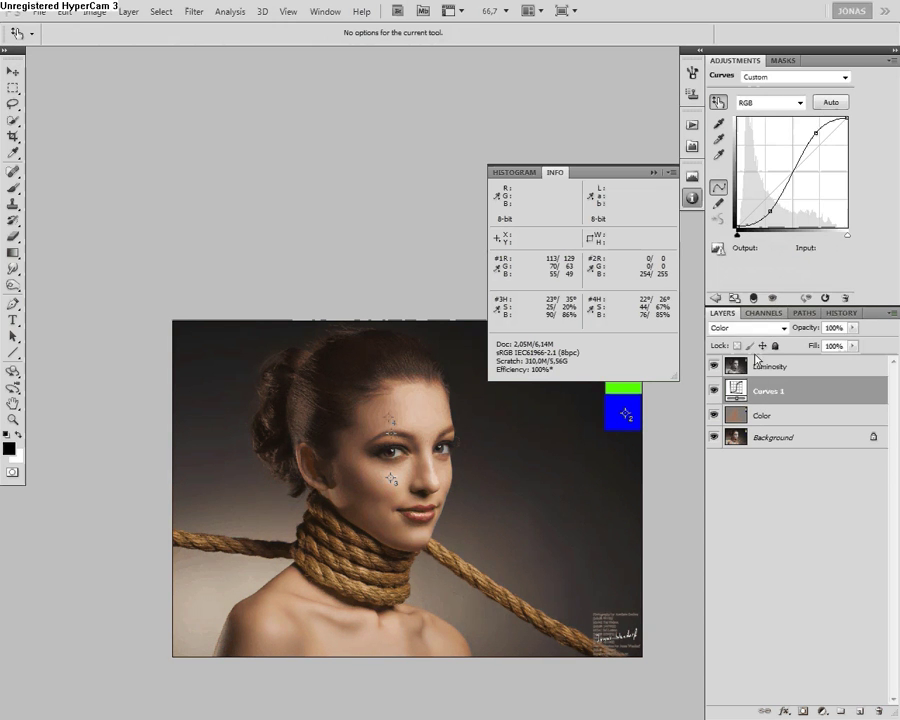
left_click(754, 299)
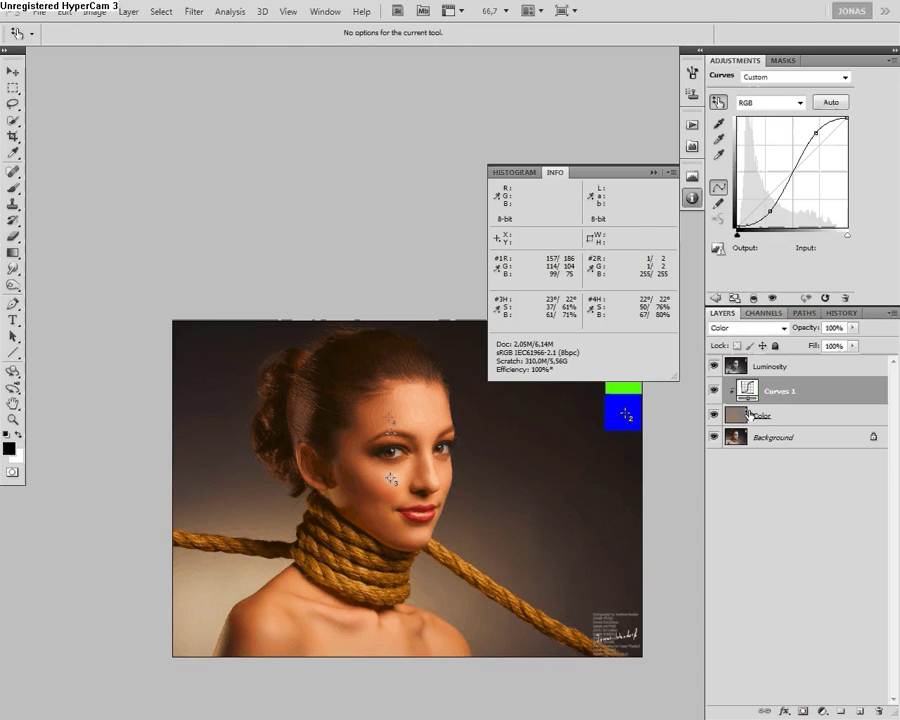
Delete the Curves adjustment and the Color and Luminosity layers, keeping only the Background layer
left_click(768, 369, "ctrl")
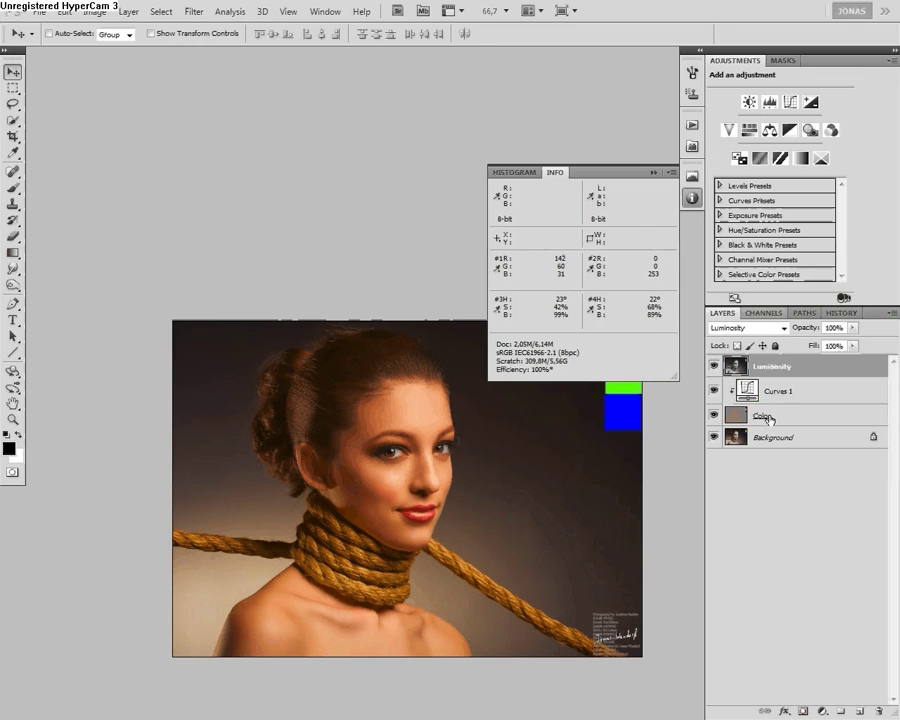
left_click(764, 413, "ctrl")
left_click(777, 394)
key("Delete")
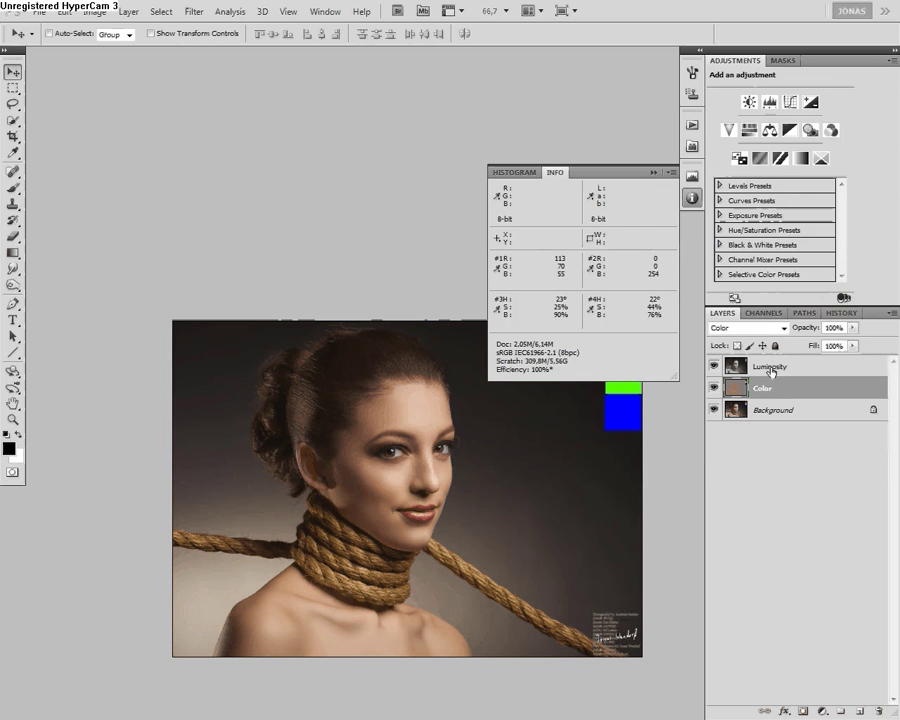
left_click(771, 369, "ctrl")
left_click_drag(780, 391, 877, 709)
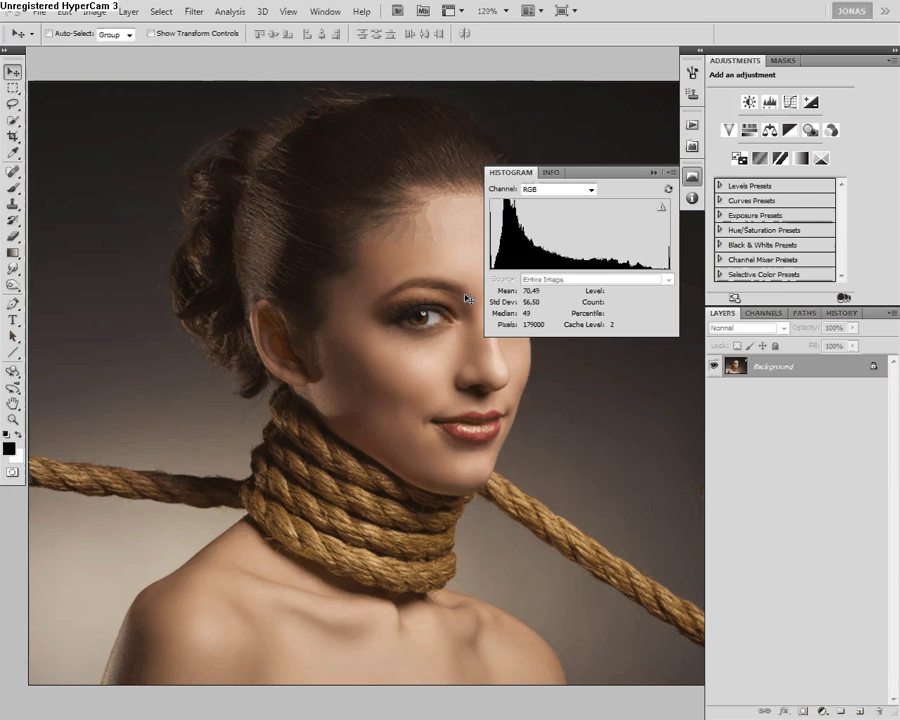
Run the Farbteilung action on the Background layer to split it into luminance and color layers
left_click(693, 149)
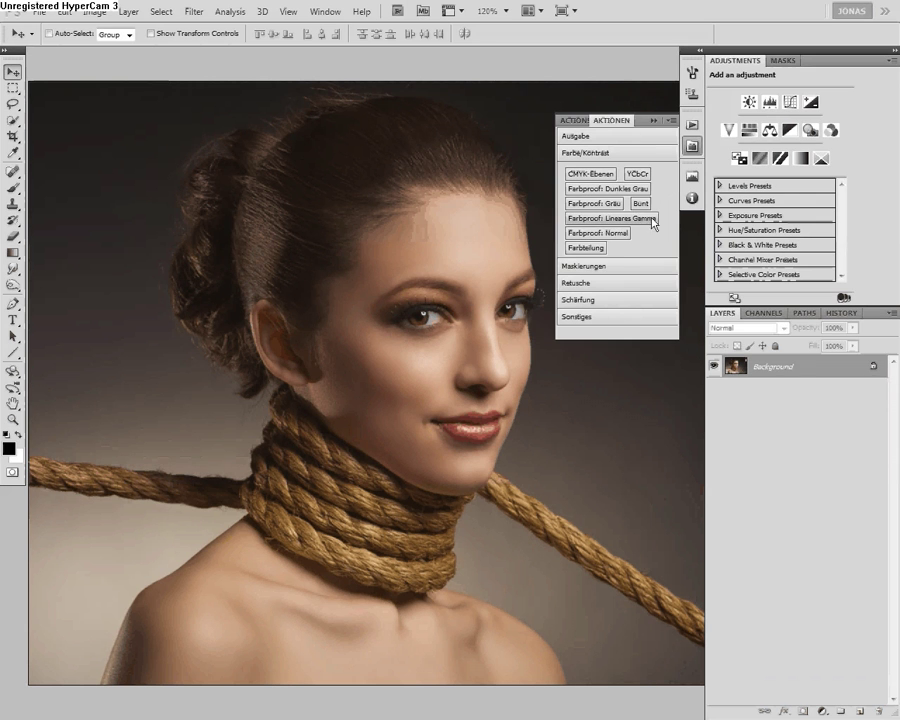
left_click(599, 249)
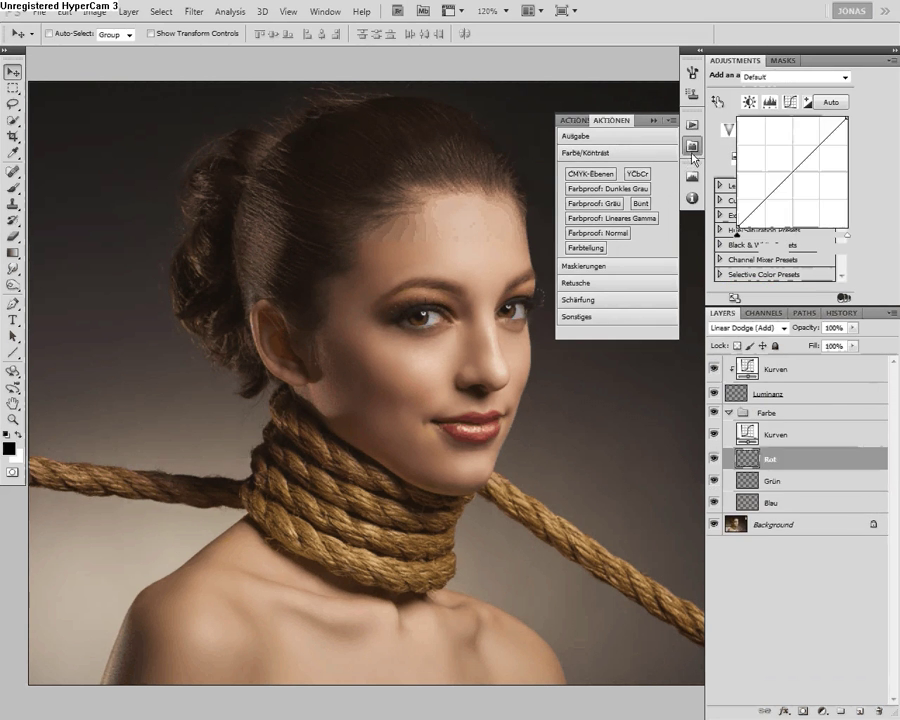
left_click(697, 153)
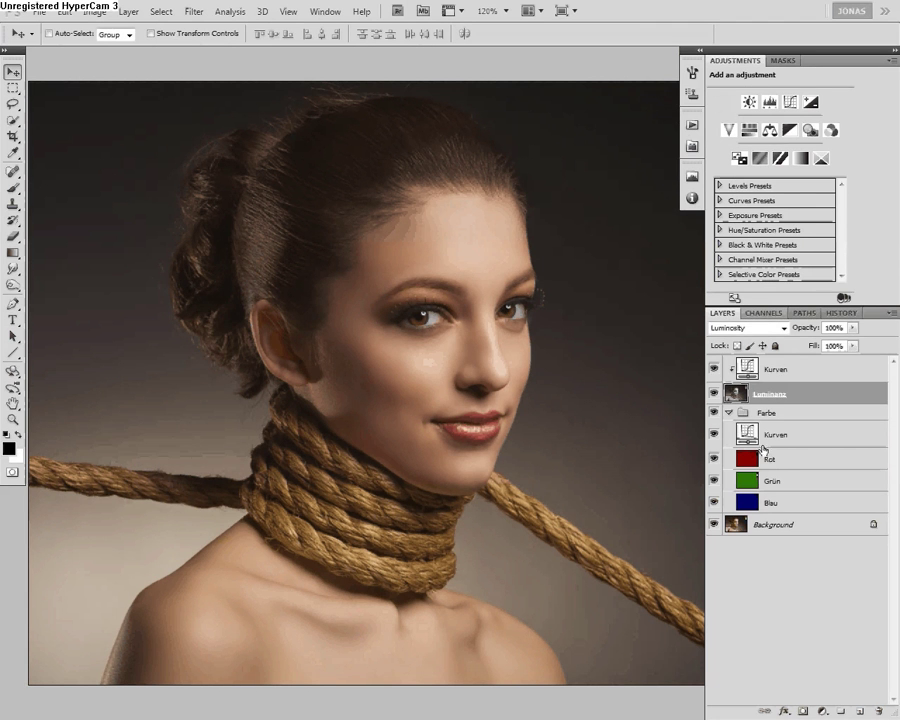
Examine the Rot, Grün and Blau layers inside the Farbe group
left_click(770, 466)
left_click(772, 485)
left_click(773, 502)
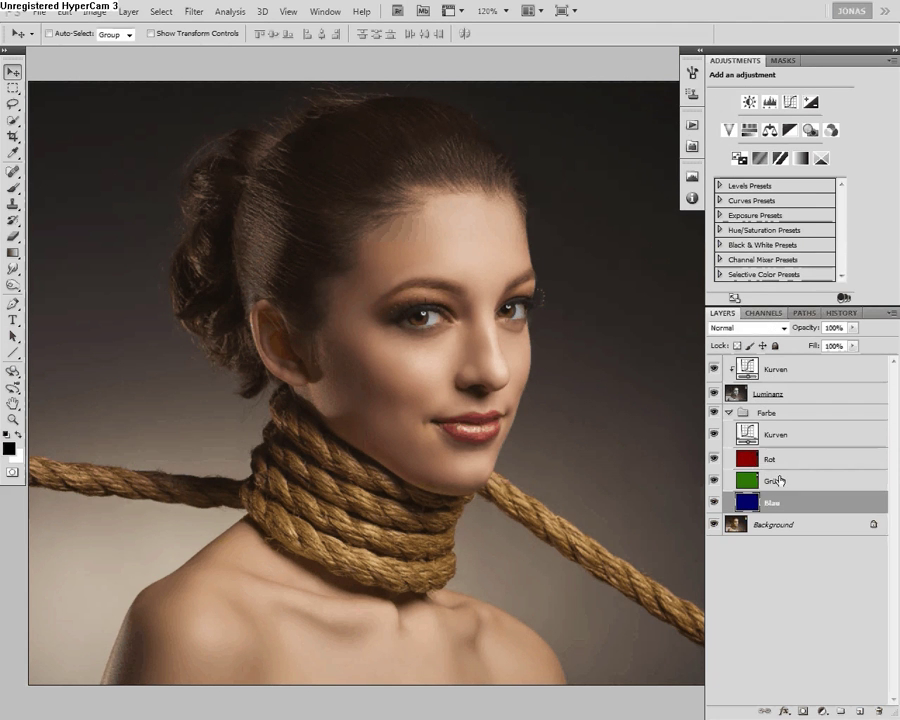
left_click(780, 481)
Apply the RGB Chrominanz - Kalte Farben eliminieren curve preset to the Kurven adjustment inside the Farbe group
left_click(786, 436)
left_click(771, 436)
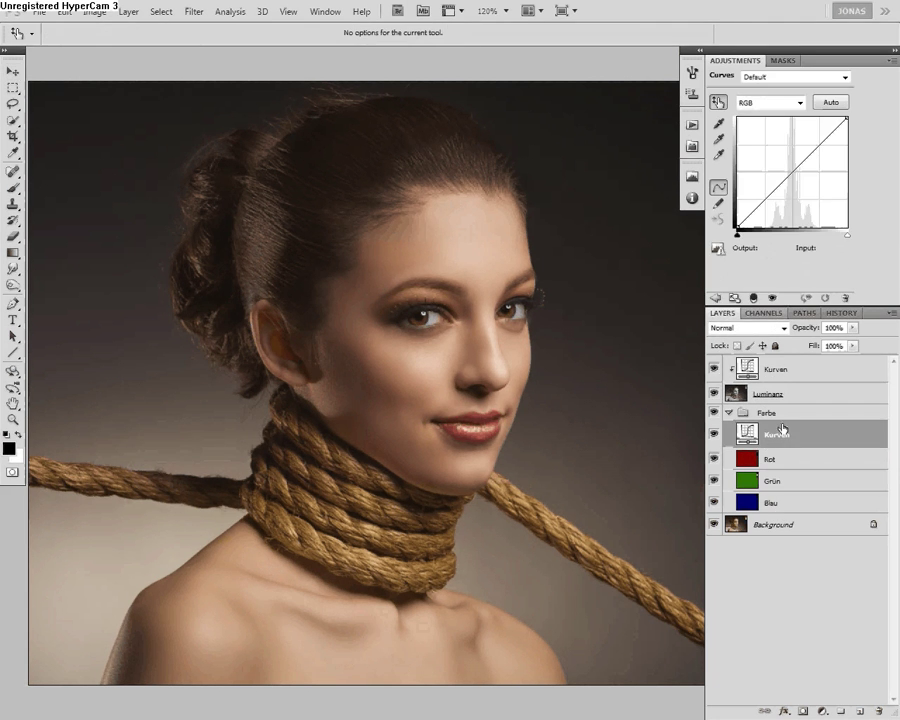
left_click_drag(616, 329, 598, 335)
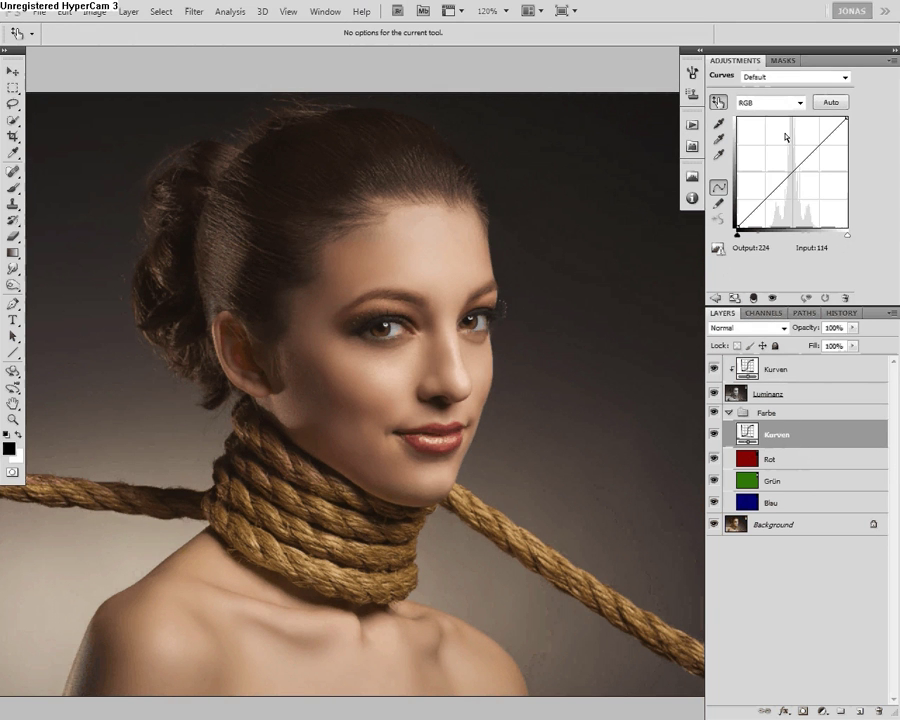
left_click(845, 79)
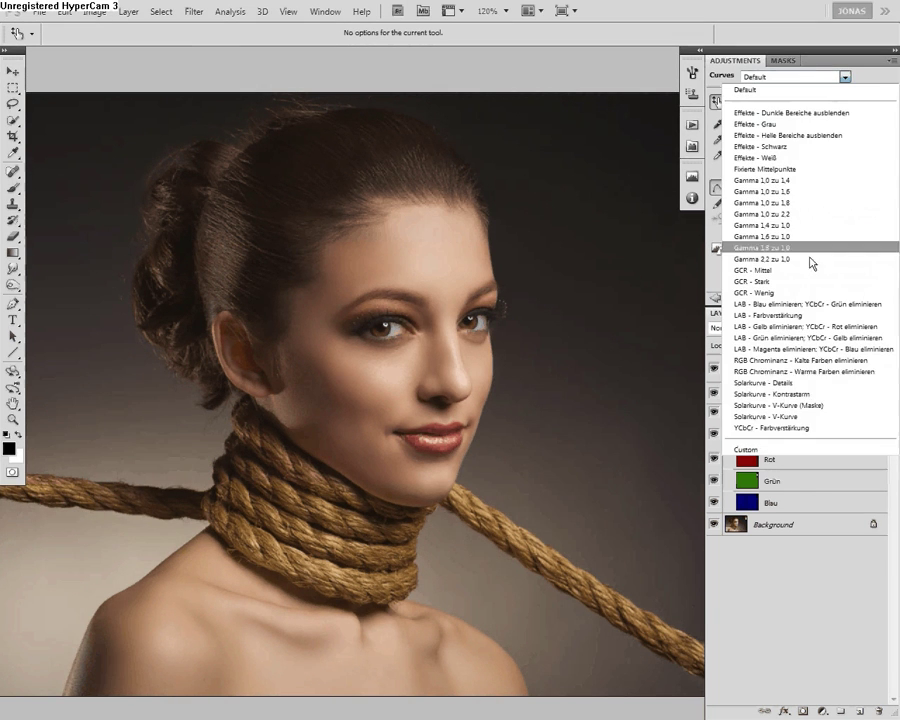
left_click(800, 362)
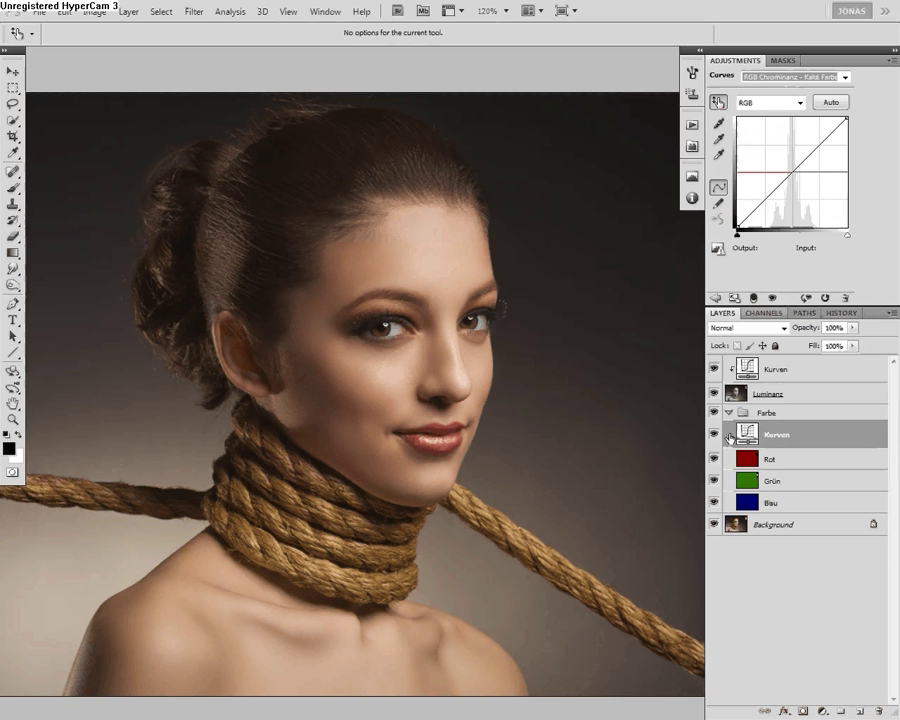
Compare the portrait and its colour swatches with the Farbe group's Kurven adjustment hidden and shown
left_click(714, 435)
left_click(714, 435)
left_click(714, 435)
left_click(714, 435)
left_click(714, 435)
left_click(714, 435)
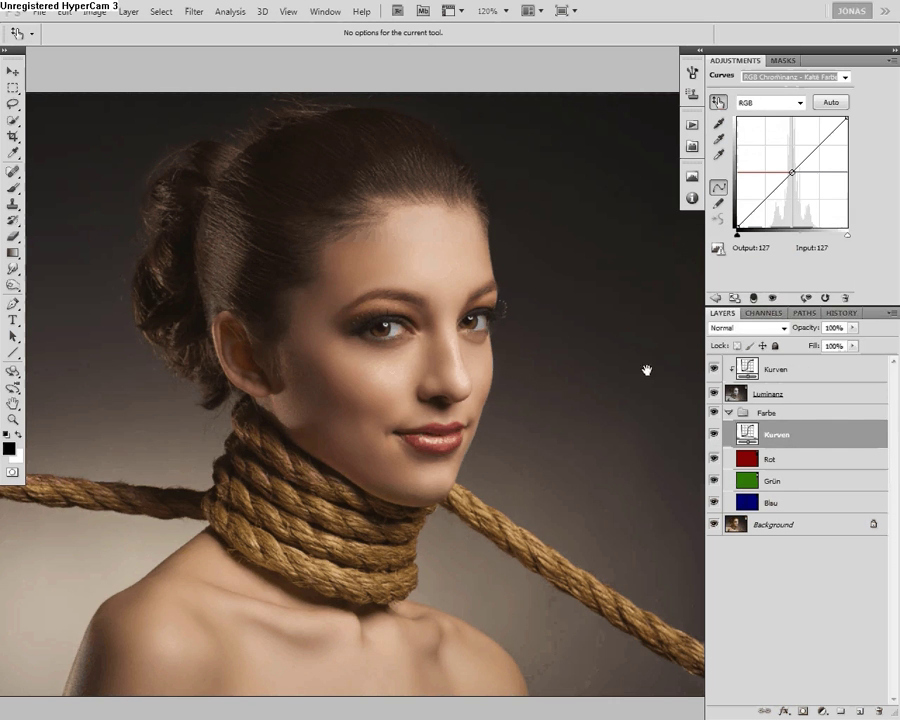
left_click_drag(640, 369, 473, 439)
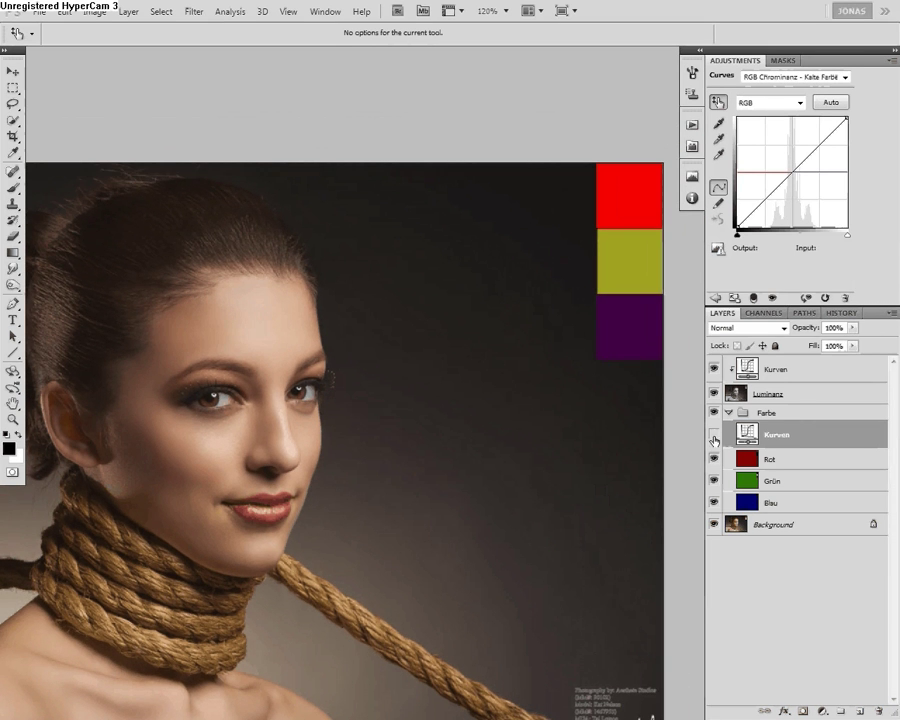
left_click(714, 435)
left_click(714, 435)
Try the RGB Chrominanz - Warme Farben eliminieren preset on the Farbe group's Kurven adjustment and reset the curve to default
left_click(845, 77)
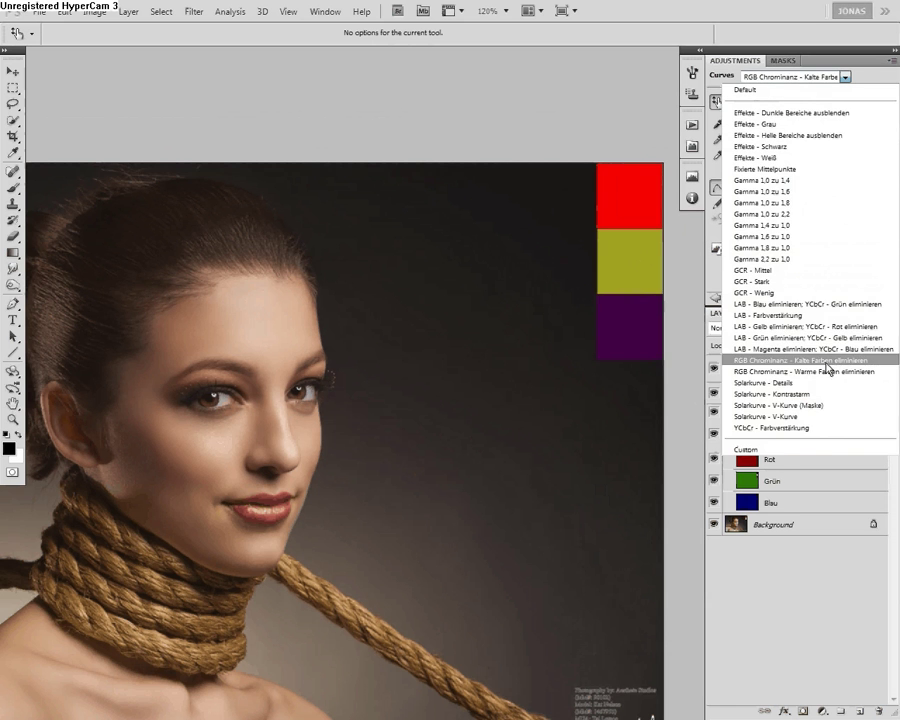
left_click(820, 371)
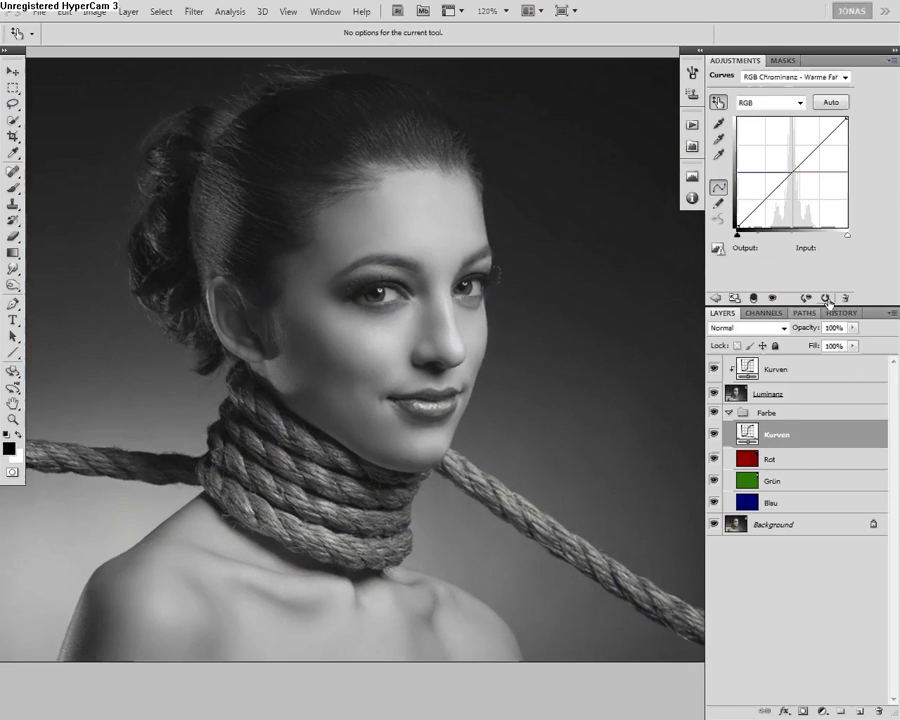
left_click(825, 298)
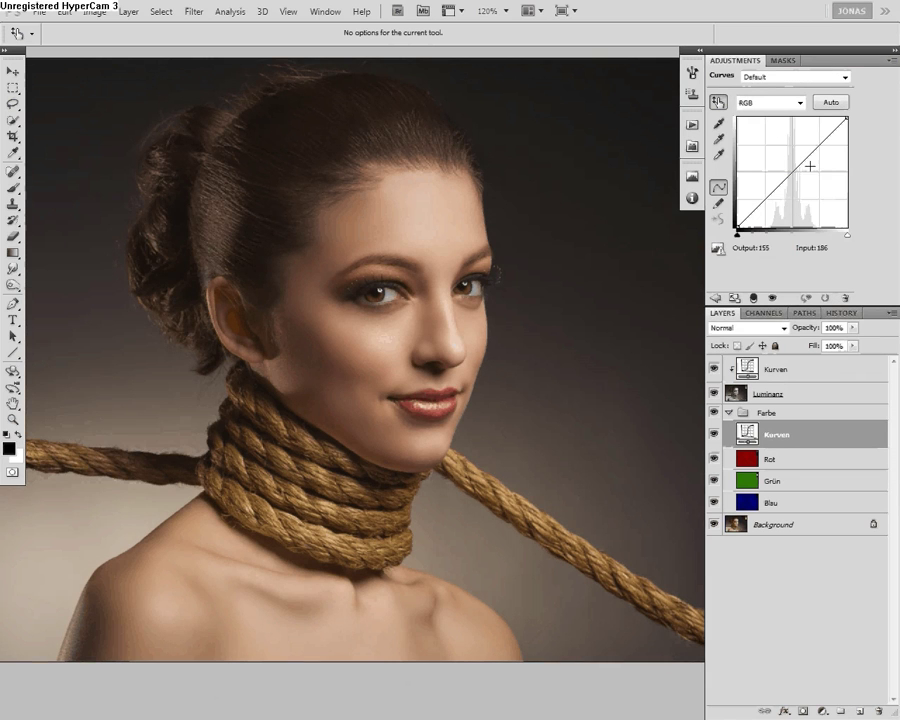
Try a lowered shadow point and a raised highlight point on the Farbe group's curve, and remove both points again
left_click_drag(777, 187, 771, 204)
left_click_drag(820, 152, 813, 129)
left_click_drag(772, 204, 868, 193)
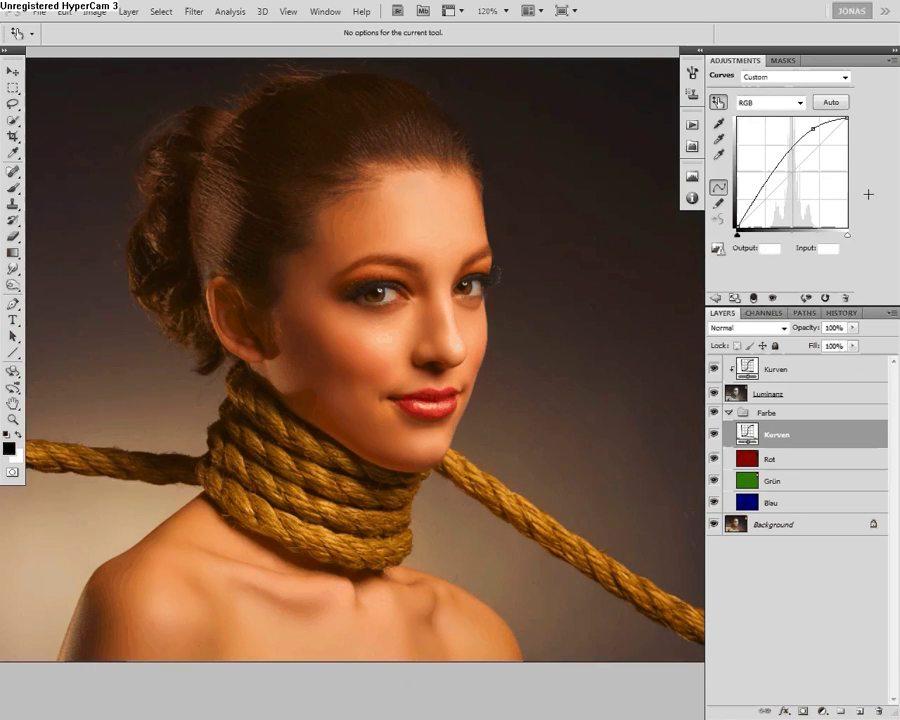
left_click_drag(813, 129, 866, 160)
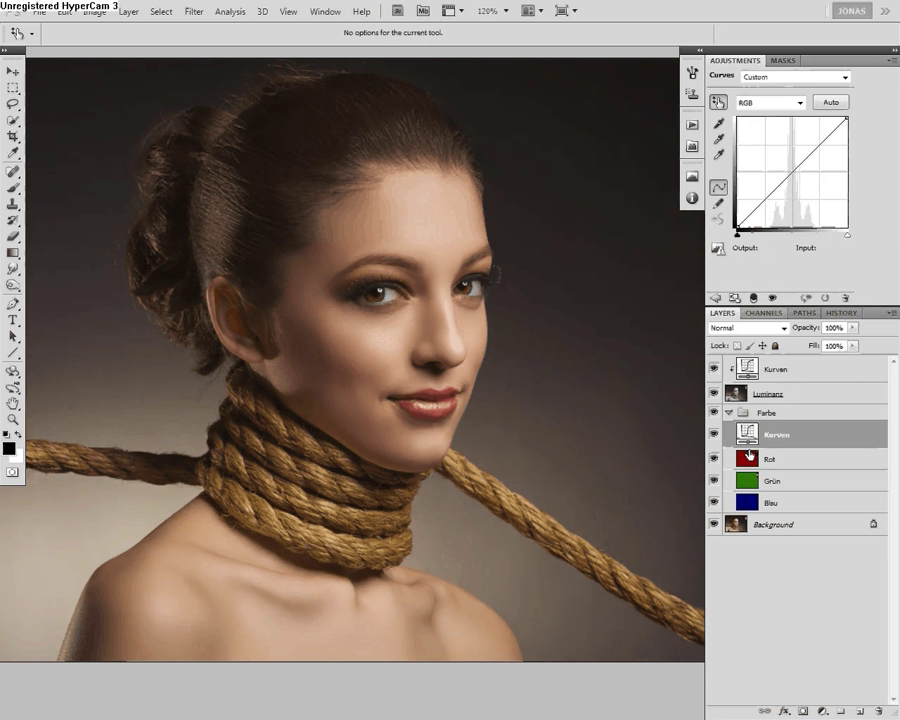
Delete the Luminanz layer, the Farbe group and the Kurven adjustments, keeping only the Background layer
key("space")
left_click_drag(540, 351, 539, 401)
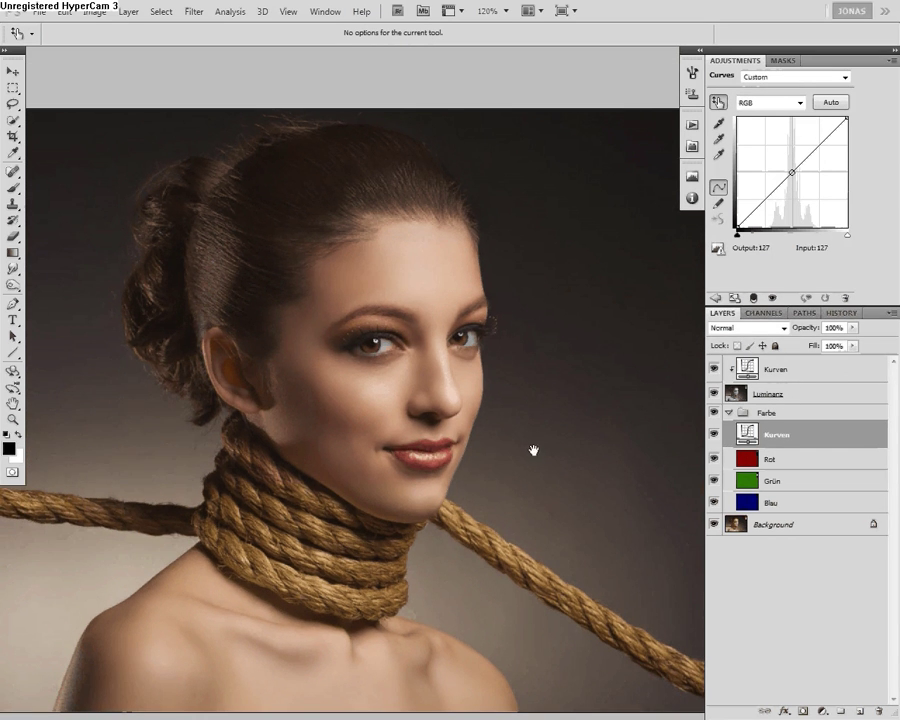
left_click_drag(533, 450, 545, 428)
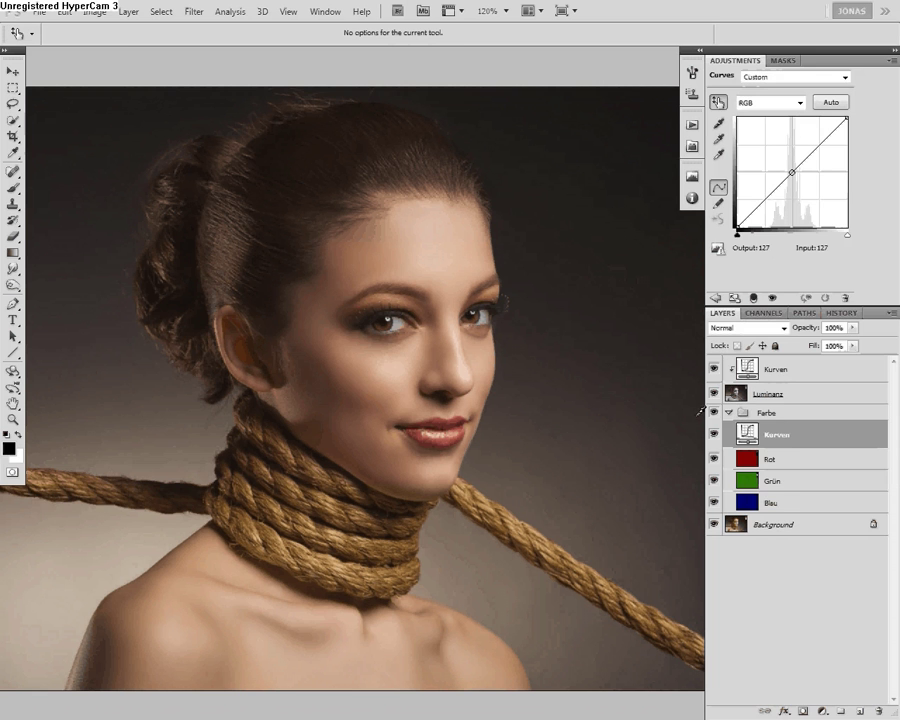
left_click(772, 423)
key("v")
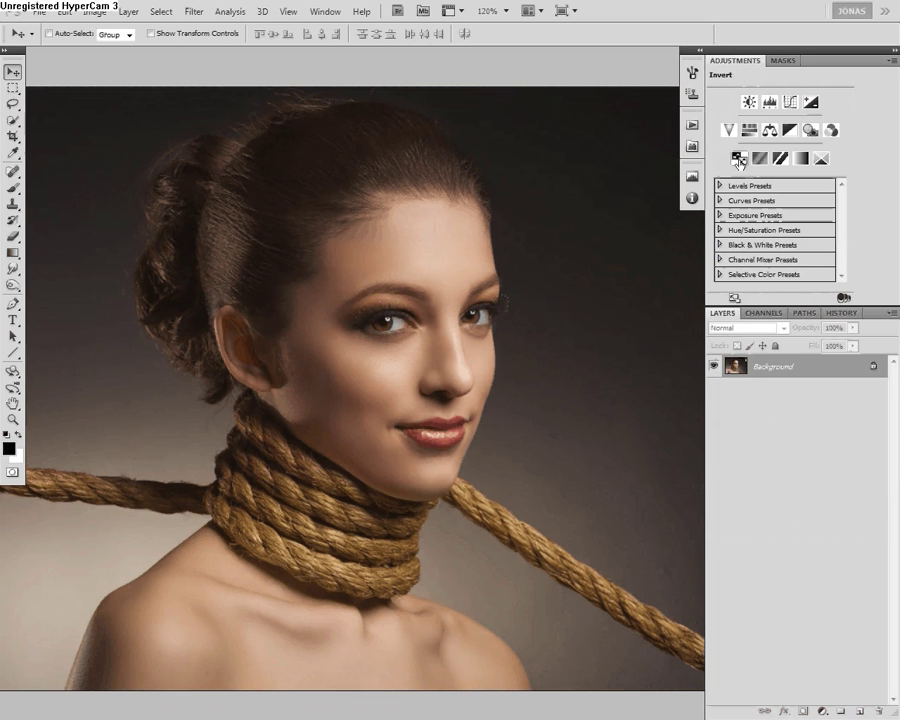
Add an Invert adjustment at 50% opacity to the portrait and clip a Hue/Saturation adjustment with Hue +180 to it
left_click(738, 158)
mouse_move(804, 327)
left_mouse_down()
mouse_move(783, 335)
mouse_move(803, 332)
left_mouse_up()
left_click(716, 298)
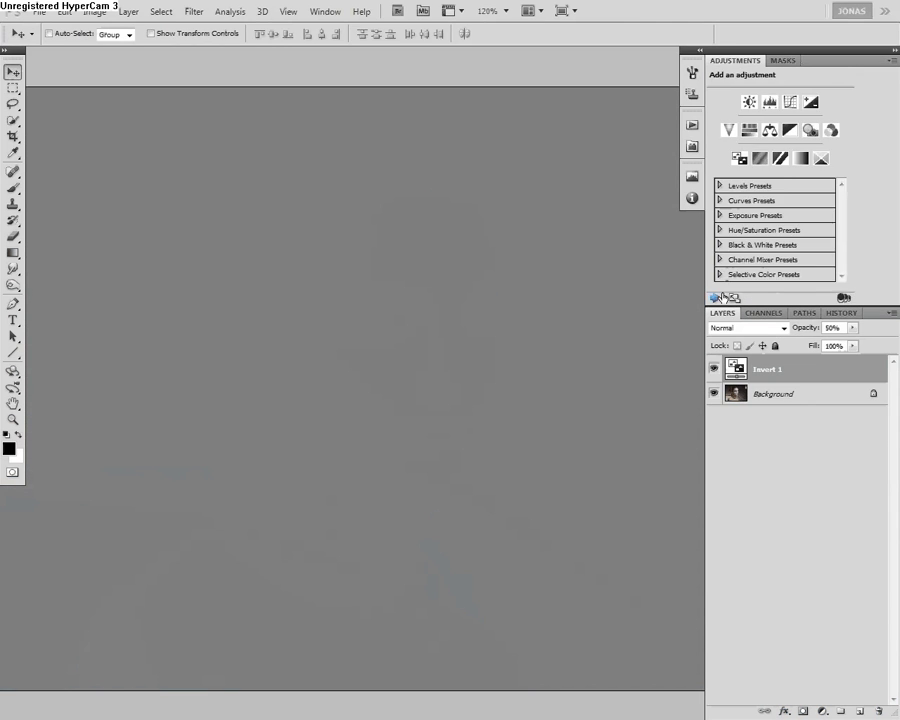
left_click(749, 129)
key("ctrl+alt+g")
left_click_drag(780, 137, 848, 137)
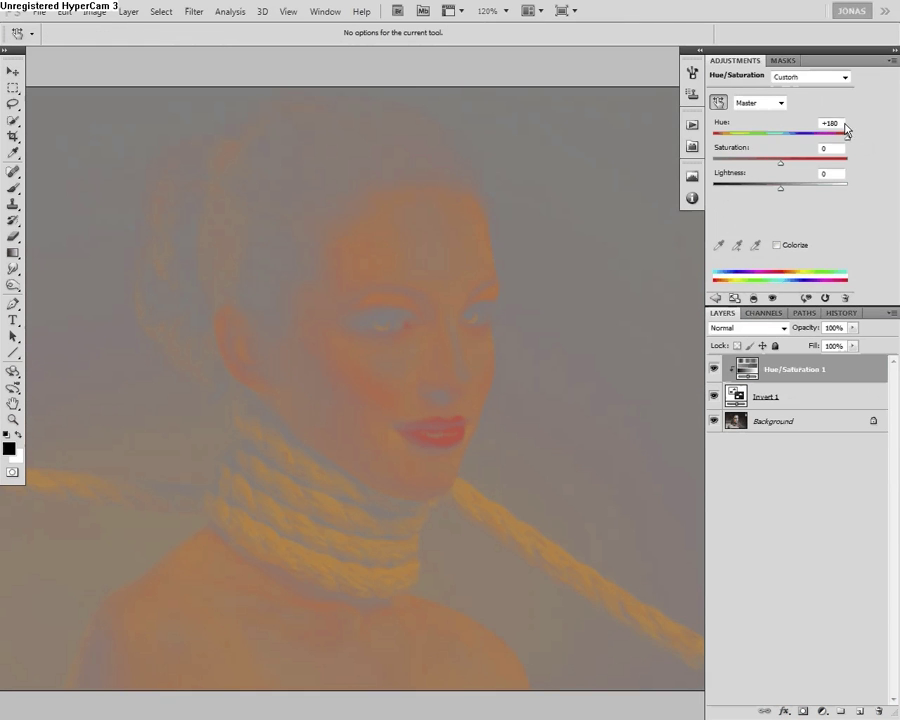
Delete the Hue/Saturation and Invert adjustments and close the portrait to work on the colour spectrum chart
left_click(762, 397, "shift")
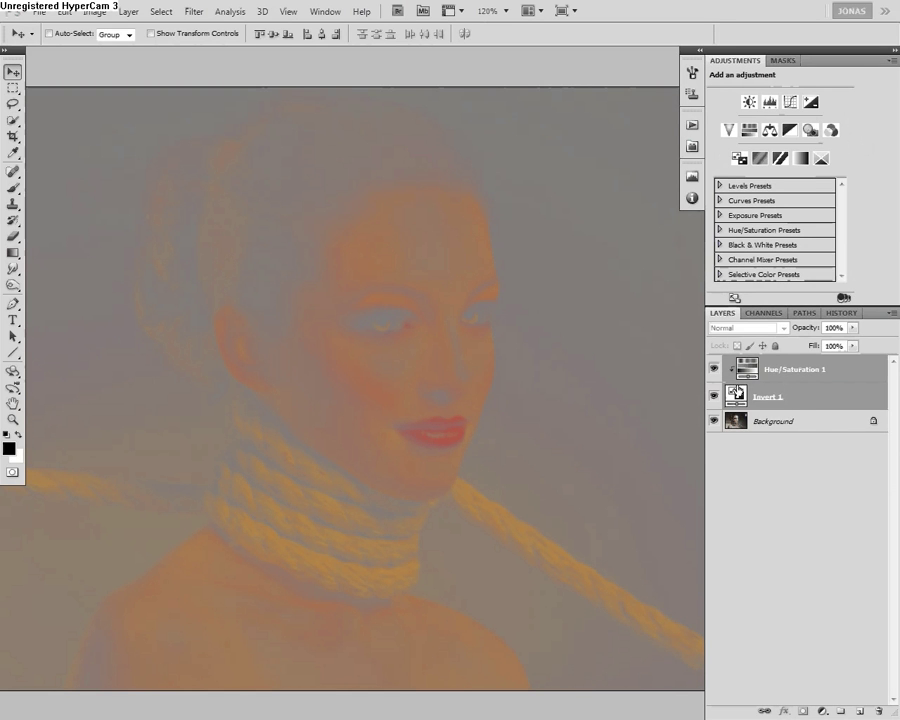
key("Delete")
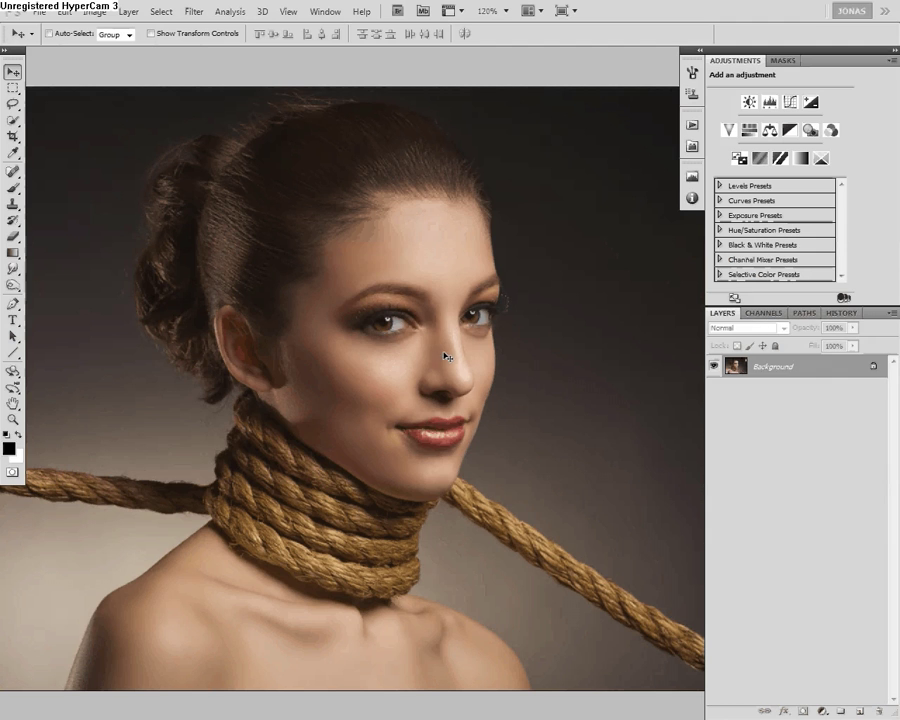
key("ctrl+w")
left_click(457, 280)
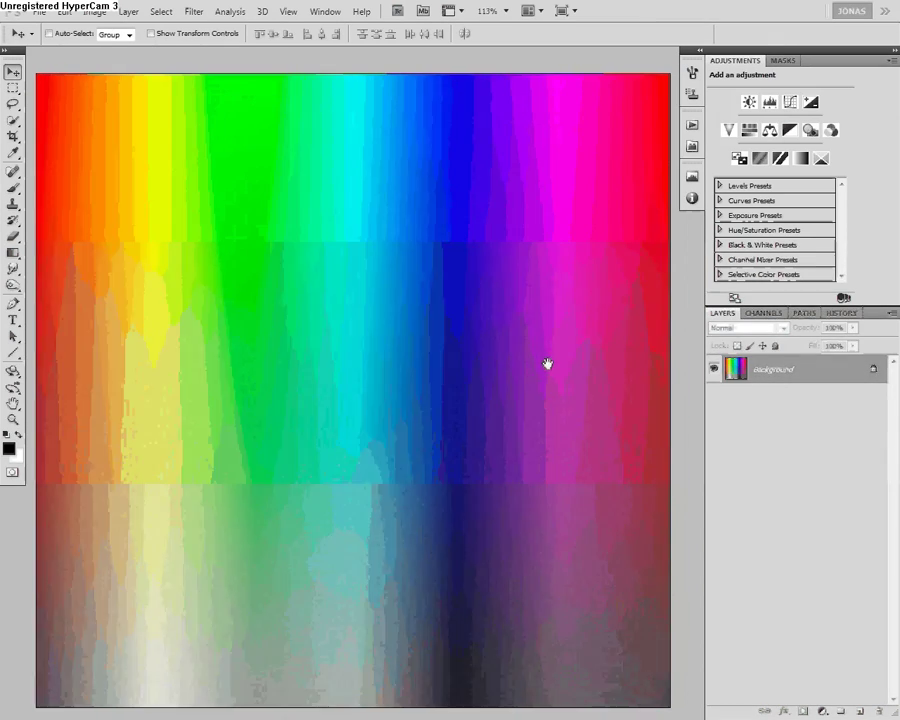
Duplicate the chart's Background layer and fill the copy with 50% Gray in Luminosity mode at 100% opacity
left_click_drag(548, 364, 554, 362)
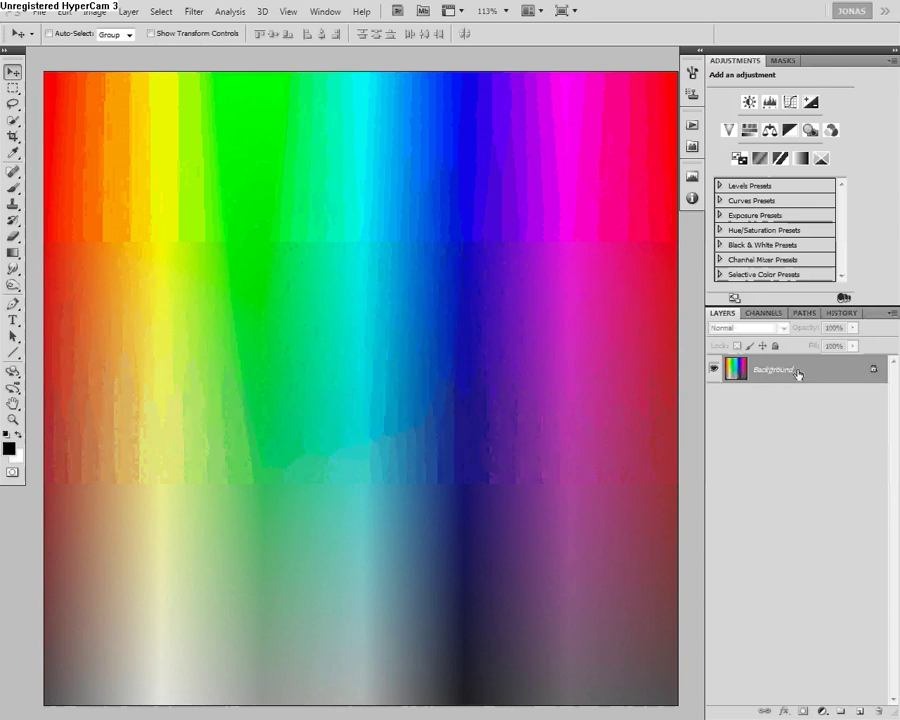
left_click_drag(797, 374, 858, 710)
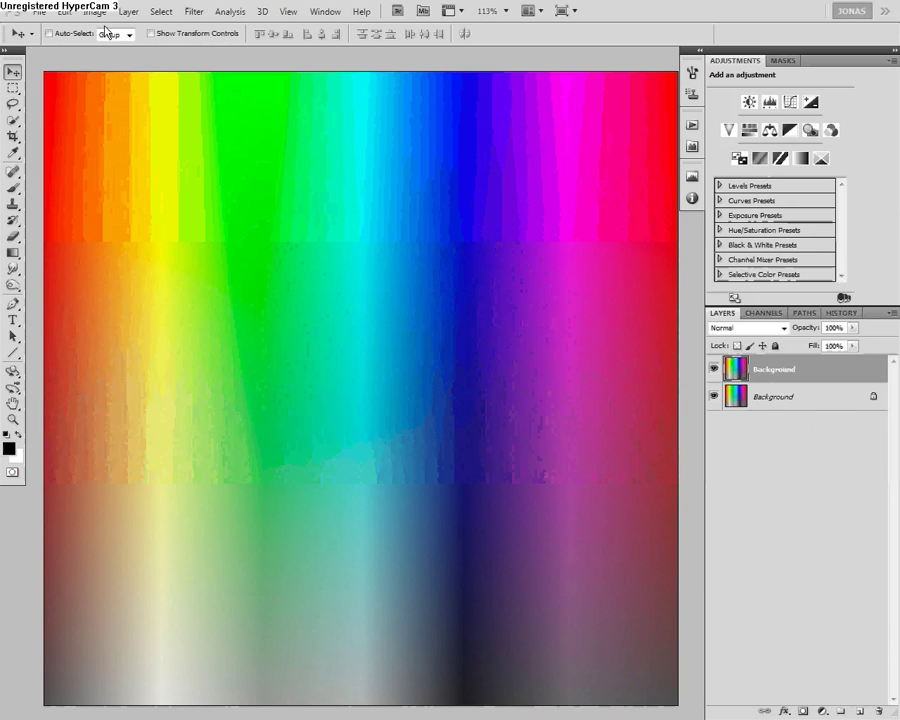
left_click(66, 12)
left_click(116, 152)
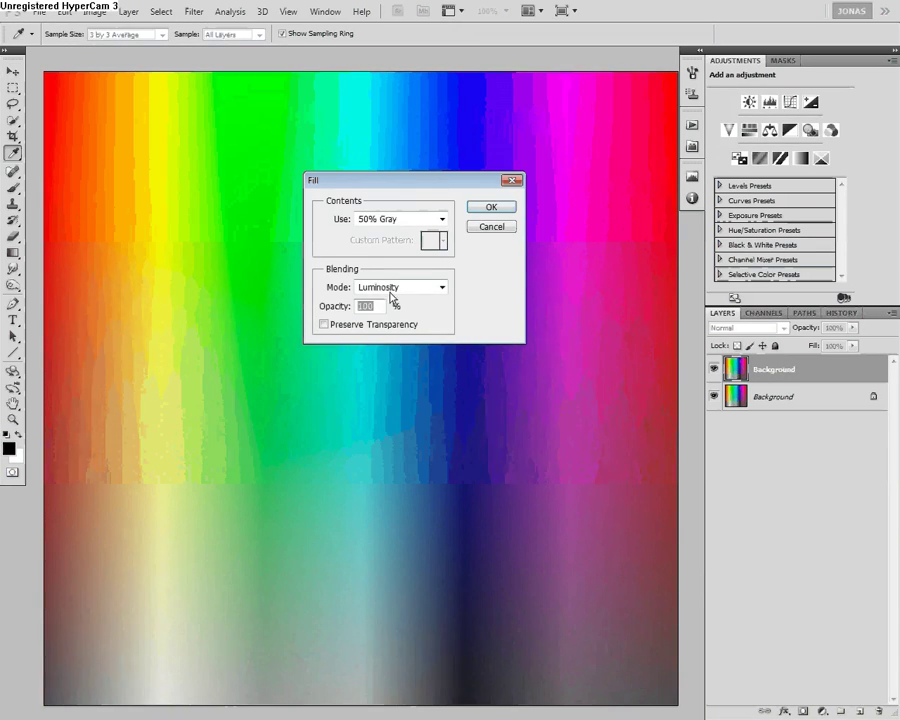
left_click(490, 207)
key("v")
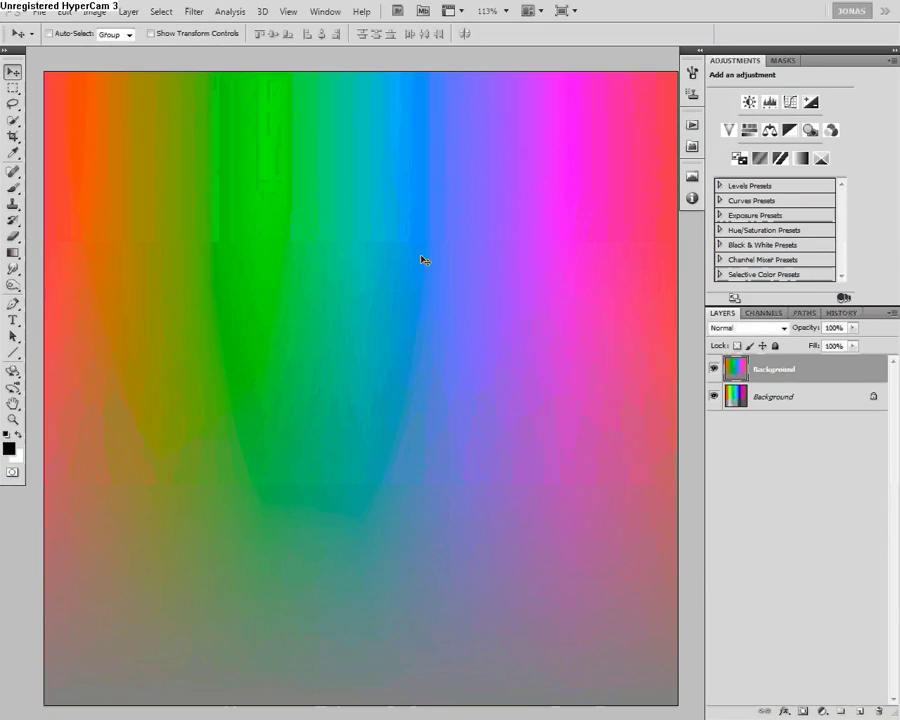
Stamp the visible layers into a new layer on top and delete the gray-filled Background copy
left_click(129, 11)
left_click(215, 457, "alt")
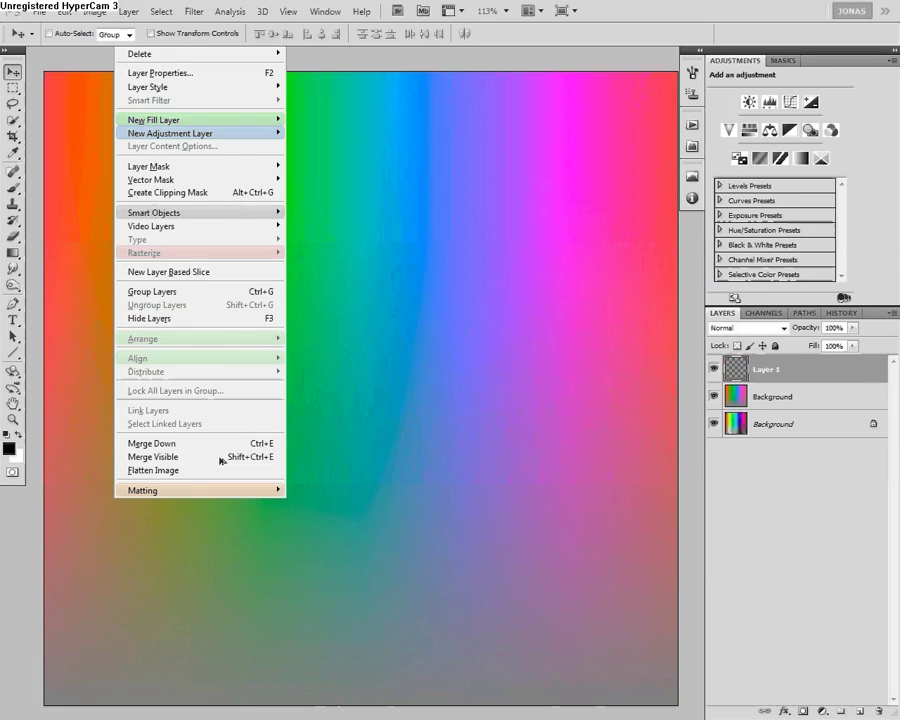
left_click(825, 405)
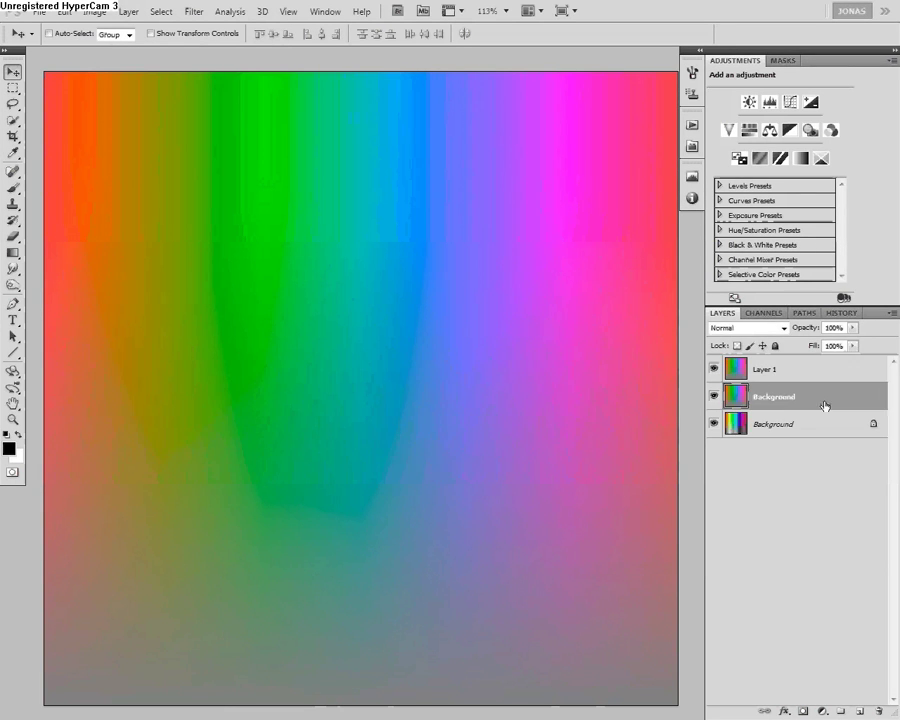
left_click(875, 710)
Set the blend mode of Layer 1 to Color
left_click(790, 371)
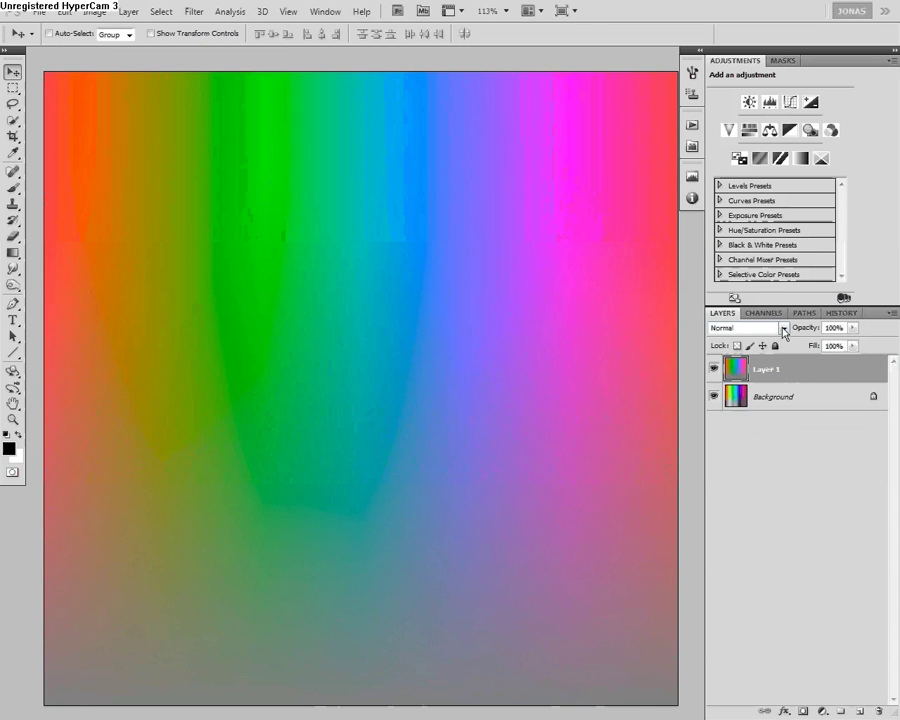
left_click(786, 333)
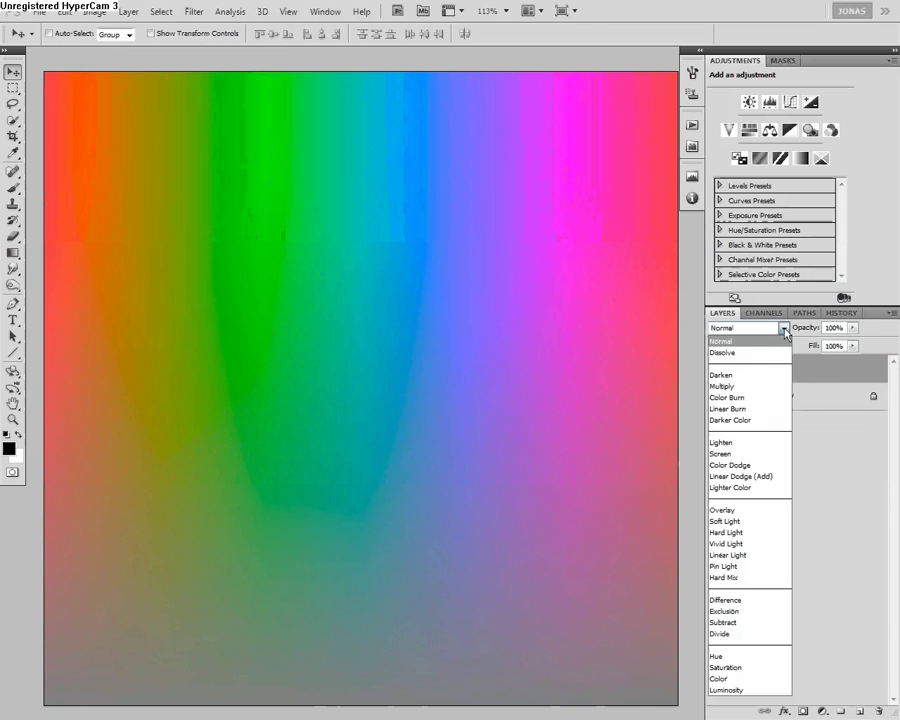
left_click(747, 682)
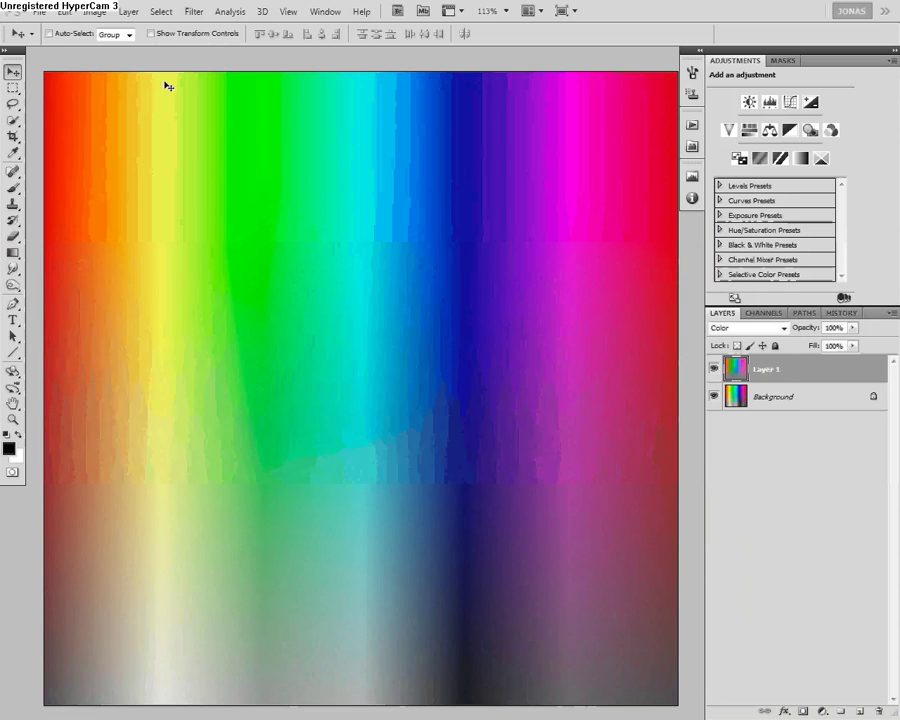
Compare the colour chart with Layer 1 hidden and shown, and delete Layer 1
left_click(713, 369)
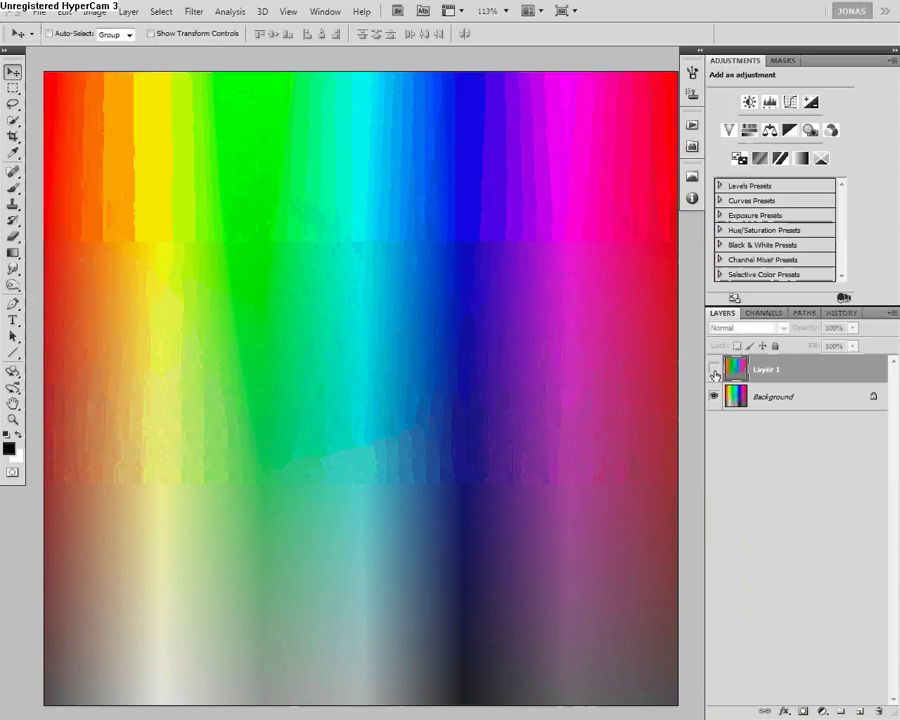
left_click(713, 369)
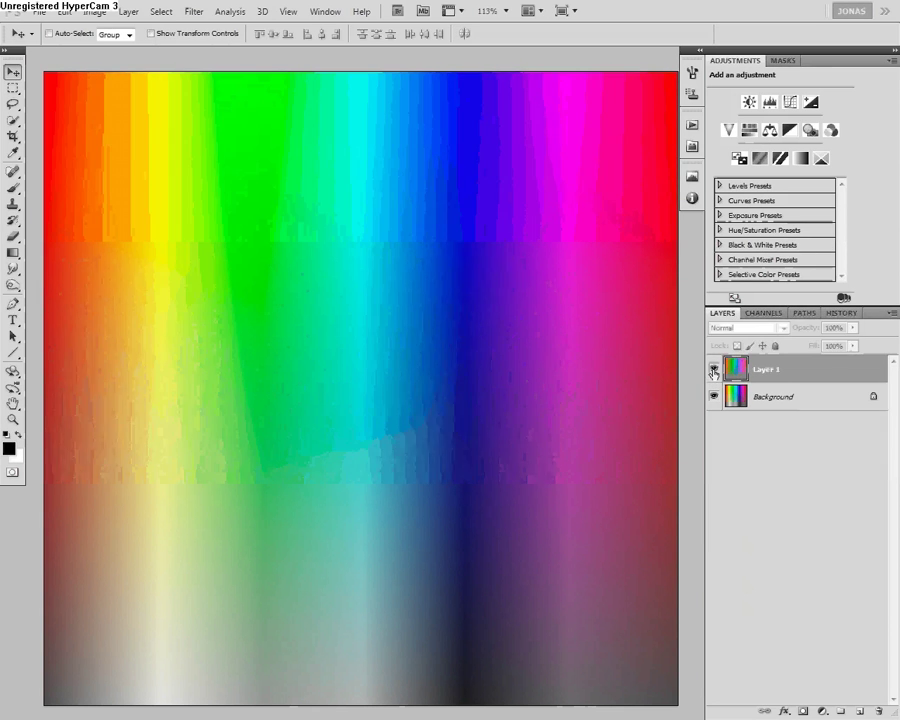
left_click(713, 369)
left_click(713, 370)
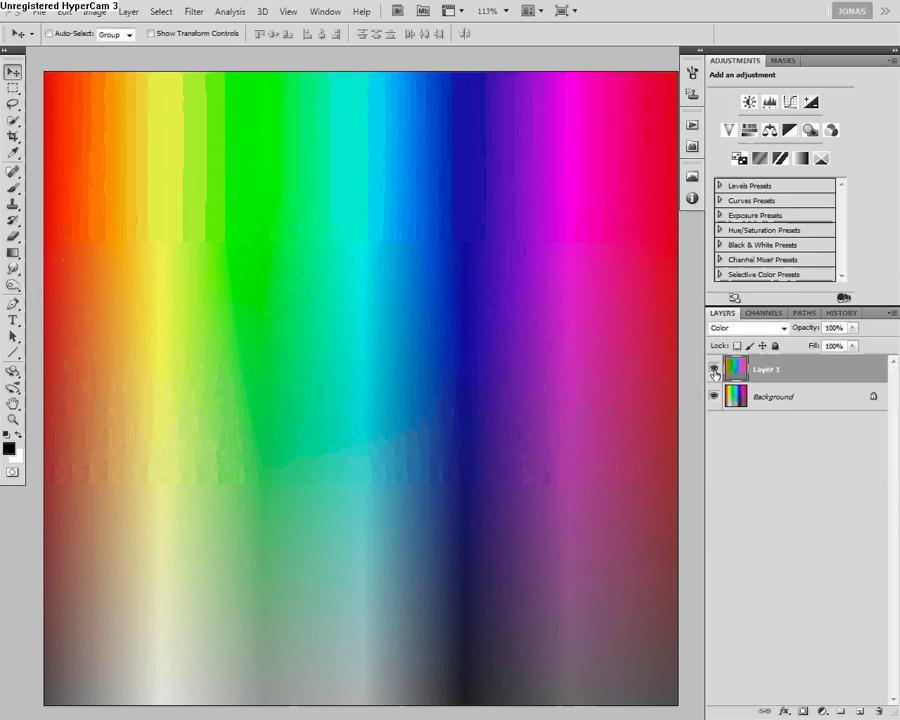
left_click(713, 370)
left_click(713, 370)
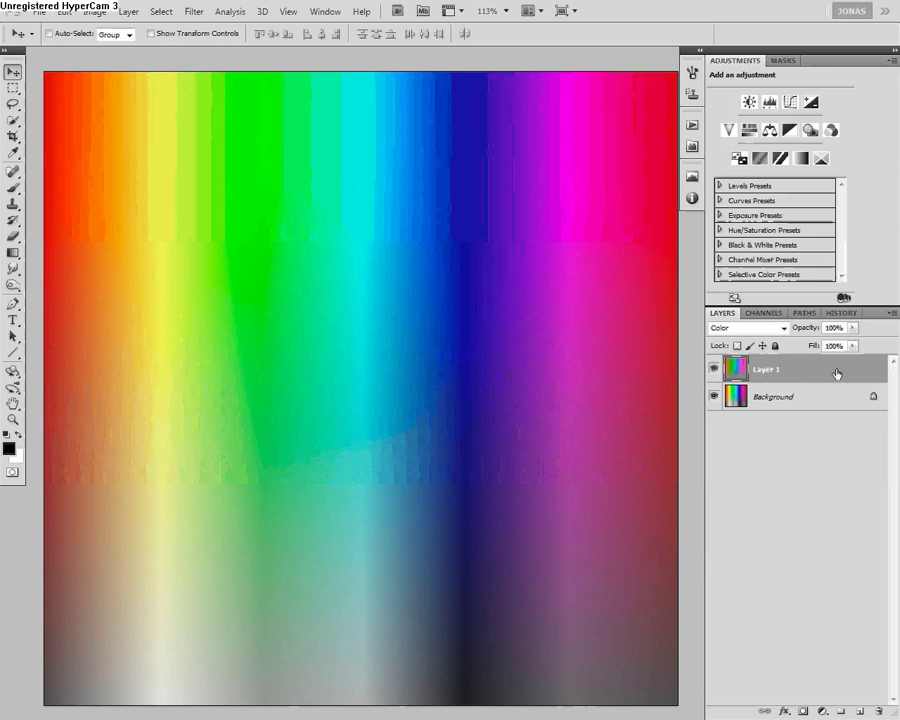
left_click(876, 712)
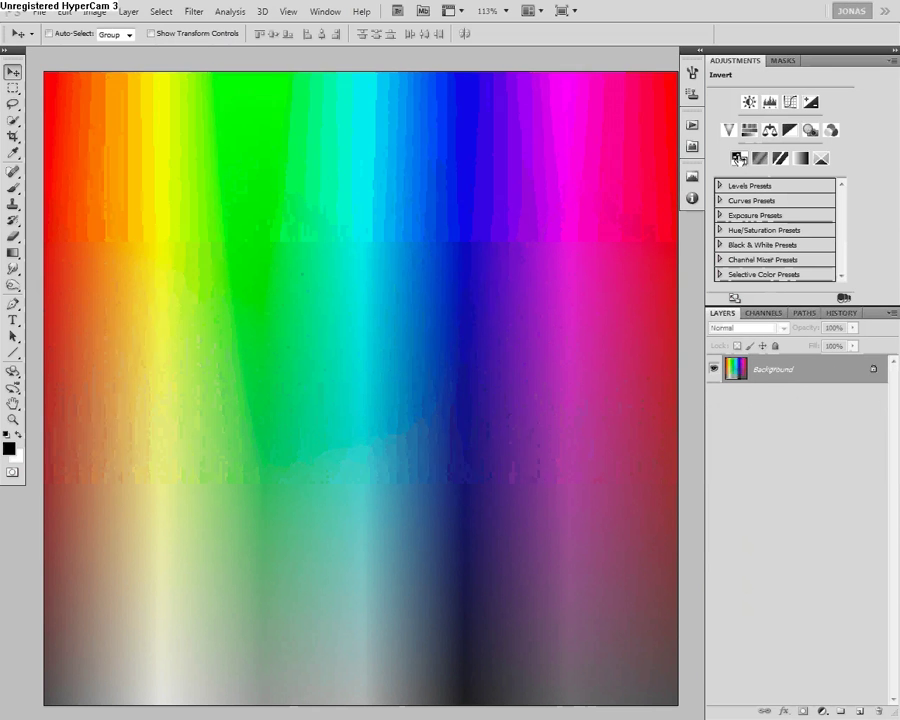
Add an Invert adjustment layer at about half opacity and clip a Hue/Saturation adjustment with Hue +180 to it
left_click(740, 158)
left_click_drag(795, 328, 779, 338)
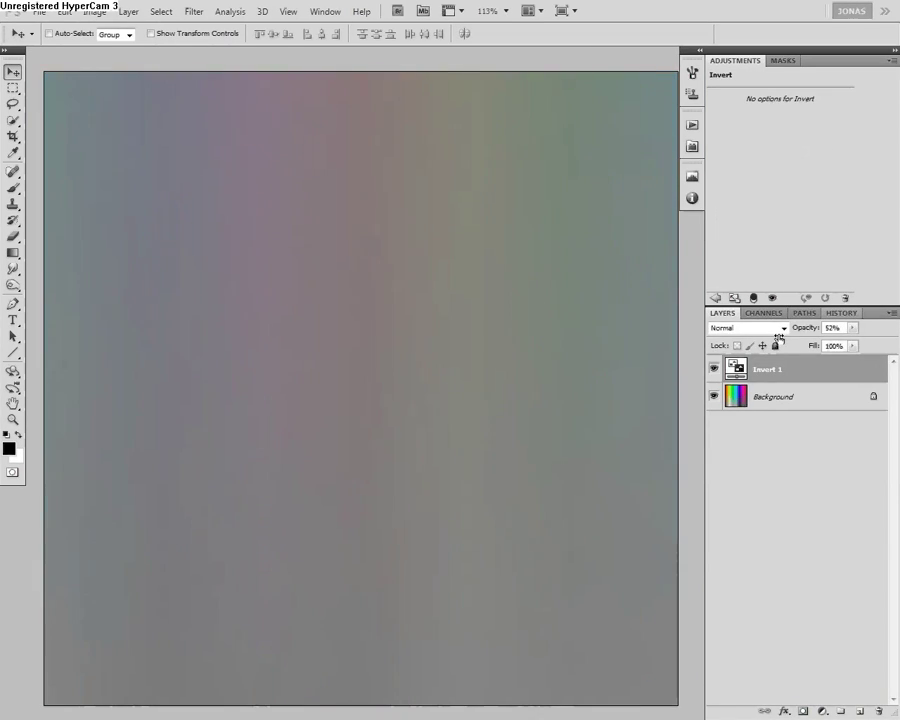
left_click(715, 298)
left_click(747, 127)
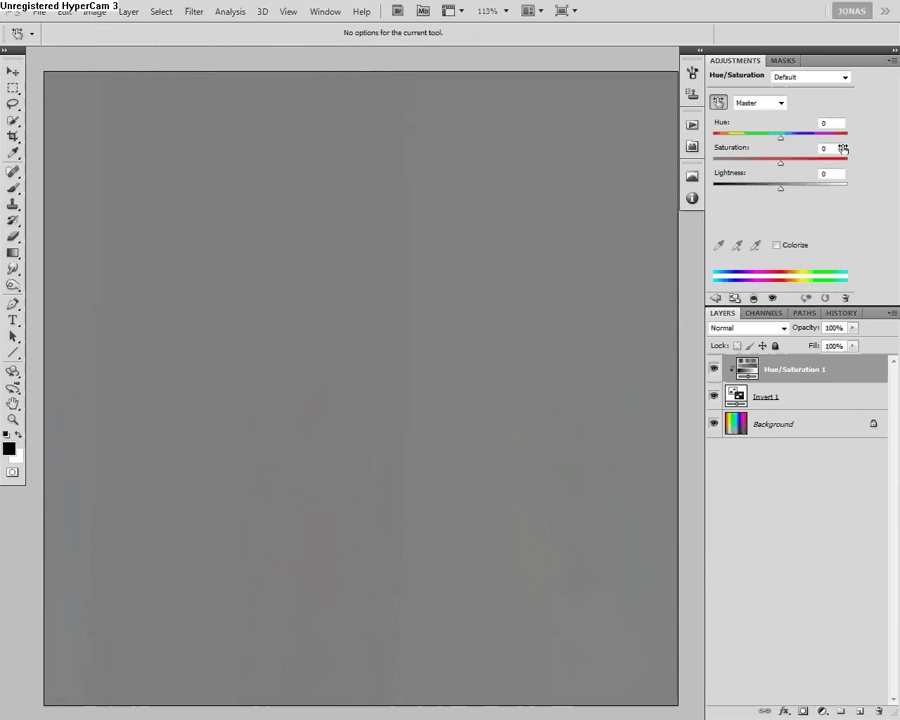
left_click_drag(843, 149, 866, 143)
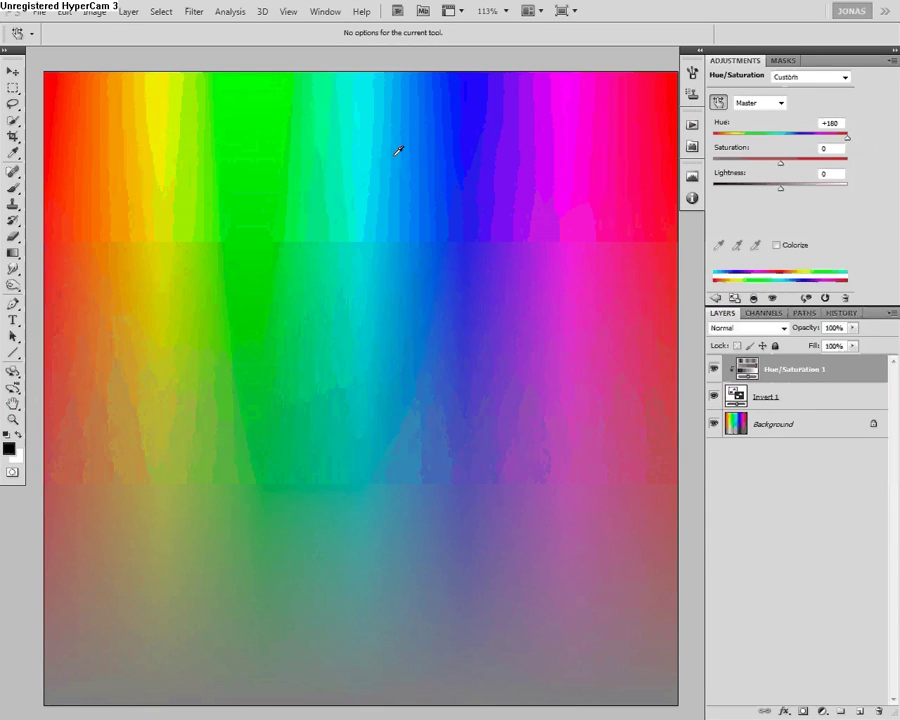
Stamp the visible layers into a new layer on top and delete the Hue/Saturation and Invert adjustment layers
left_click(95, 12)
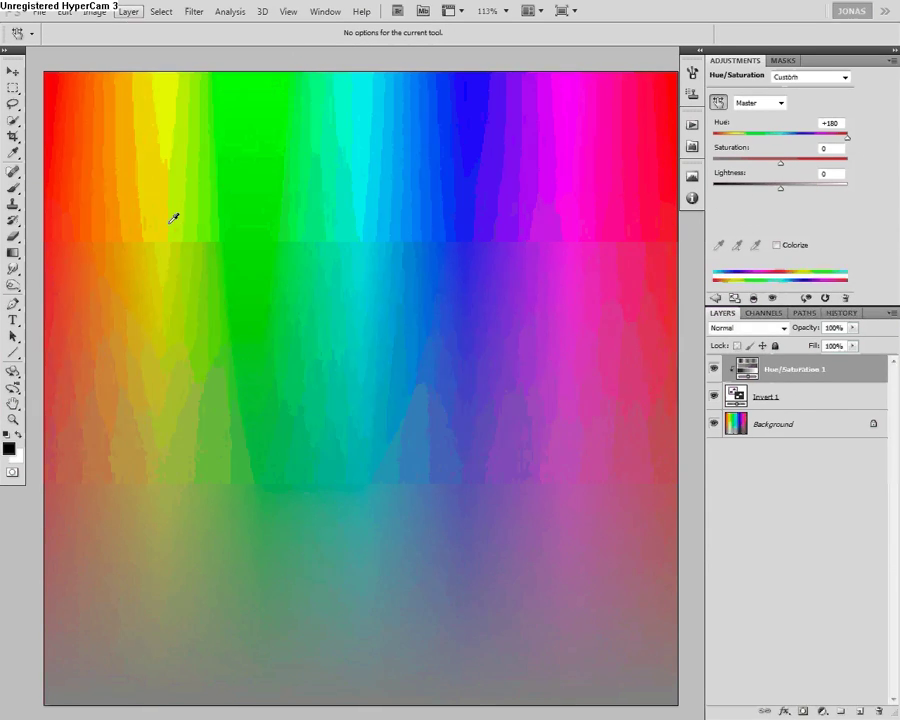
left_click(126, 14)
left_click(221, 459, "alt")
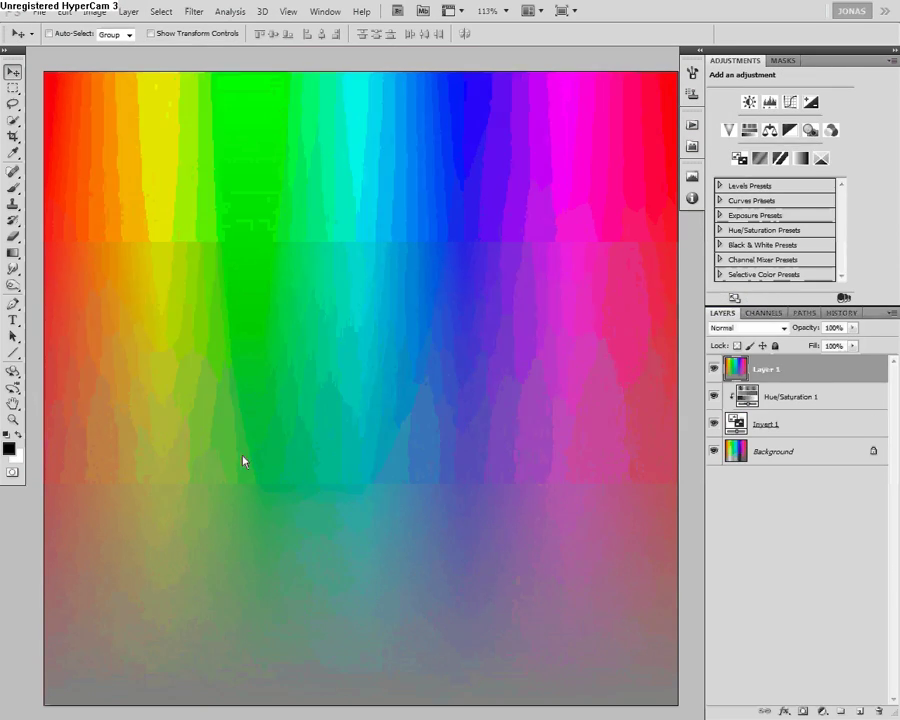
left_click(798, 399)
left_click(820, 422, "shift")
left_click_drag(834, 411, 878, 711)
Set the blend mode of Layer 1 to Color and compare the chart with that layer hidden and shown
left_click(784, 376)
key("shift+alt+c")
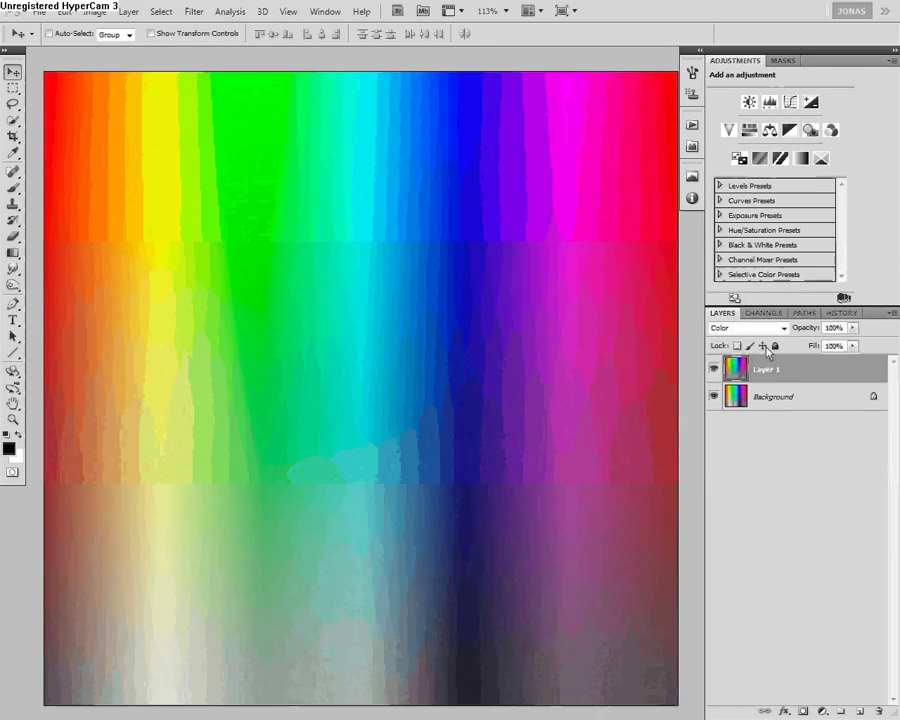
left_click(714, 370)
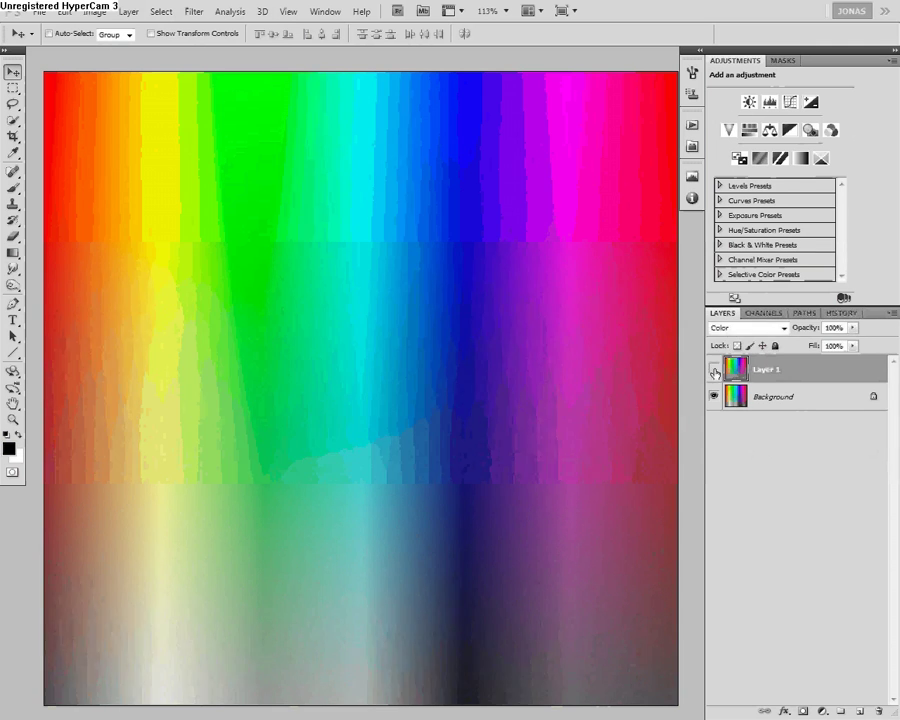
left_click(714, 370)
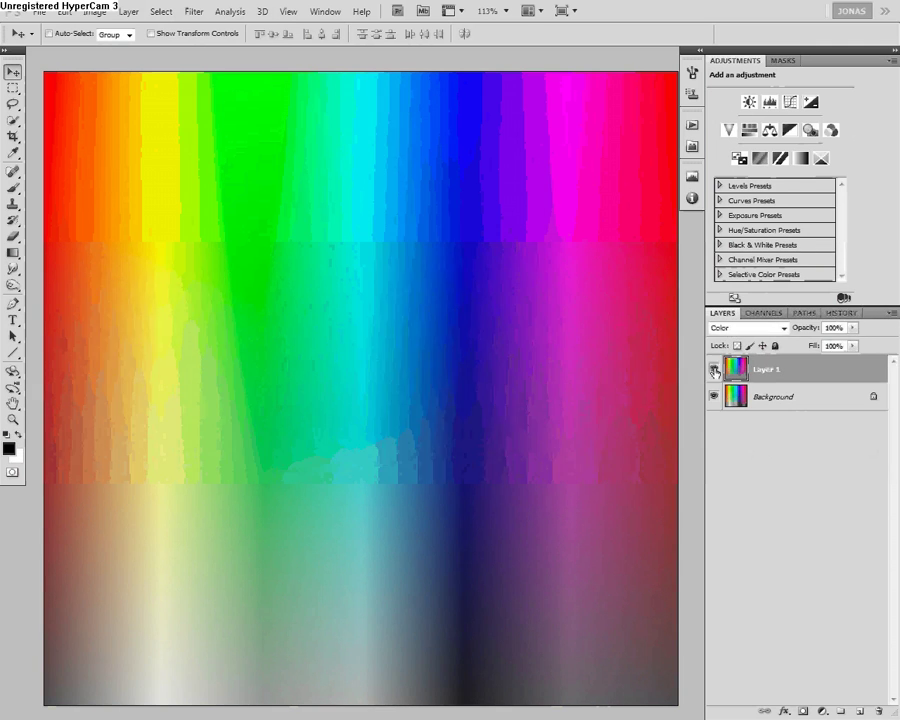
Duplicate the Background layer above Layer 1 and set the copy's blend mode to Difference
left_click(798, 400)
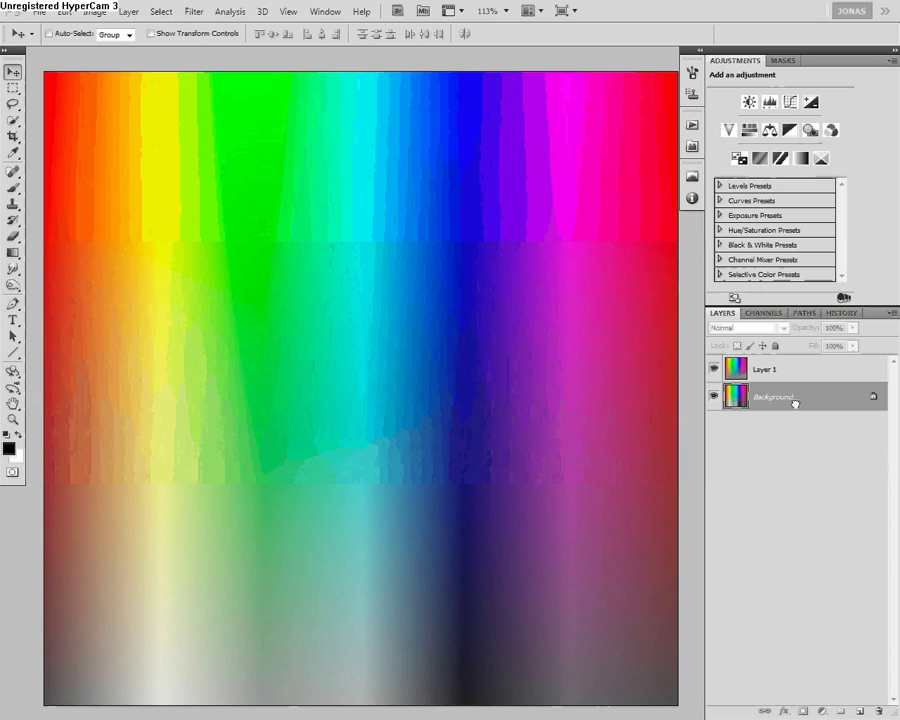
left_click_drag(795, 401, 859, 711)
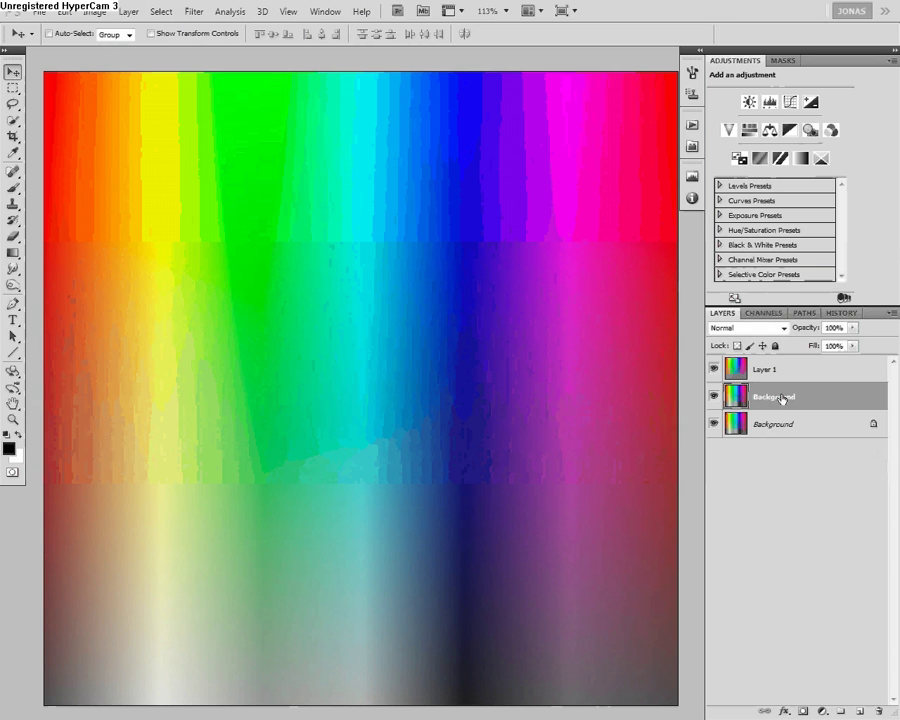
mouse_move(782, 398)
left_mouse_down()
mouse_move(785, 366)
mouse_move(789, 378)
left_mouse_up()
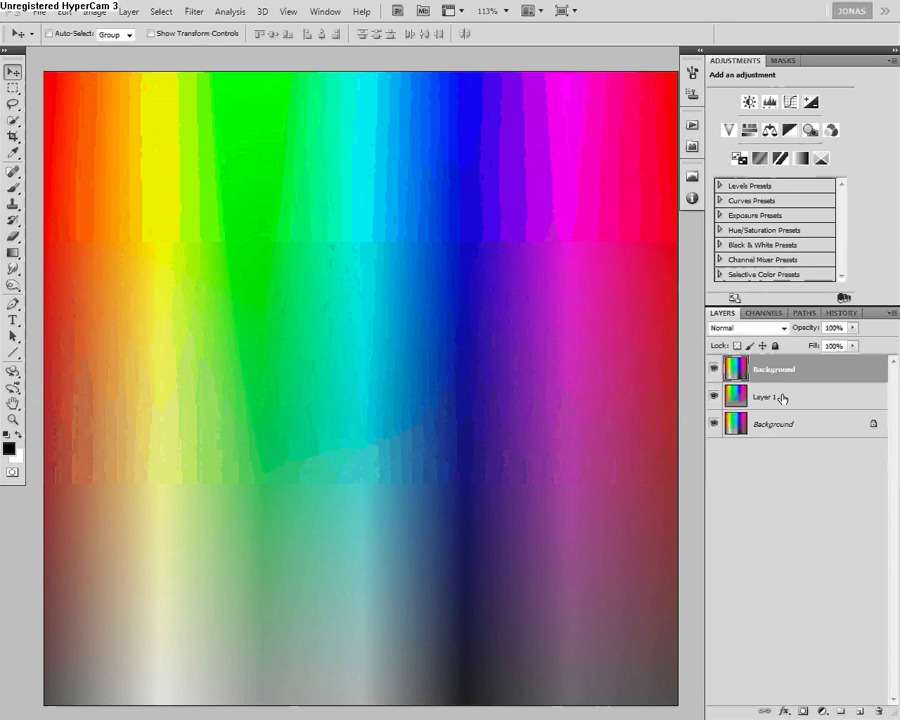
left_click(776, 330)
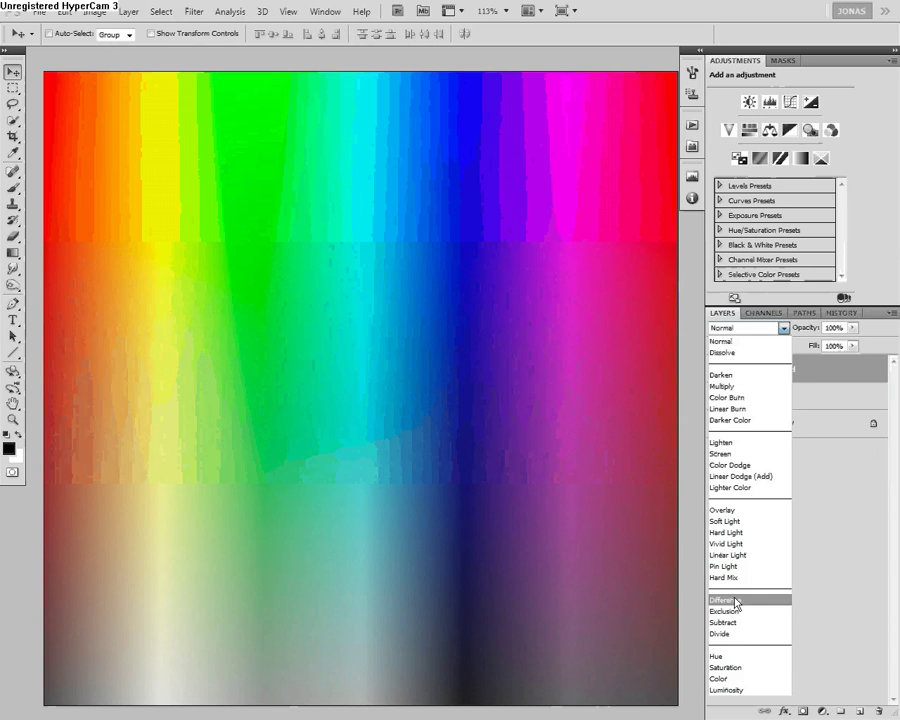
left_click(736, 601)
Examine the RGB histogram statistics of the difference between the original chart and the recombined colour layers
left_click(691, 176)
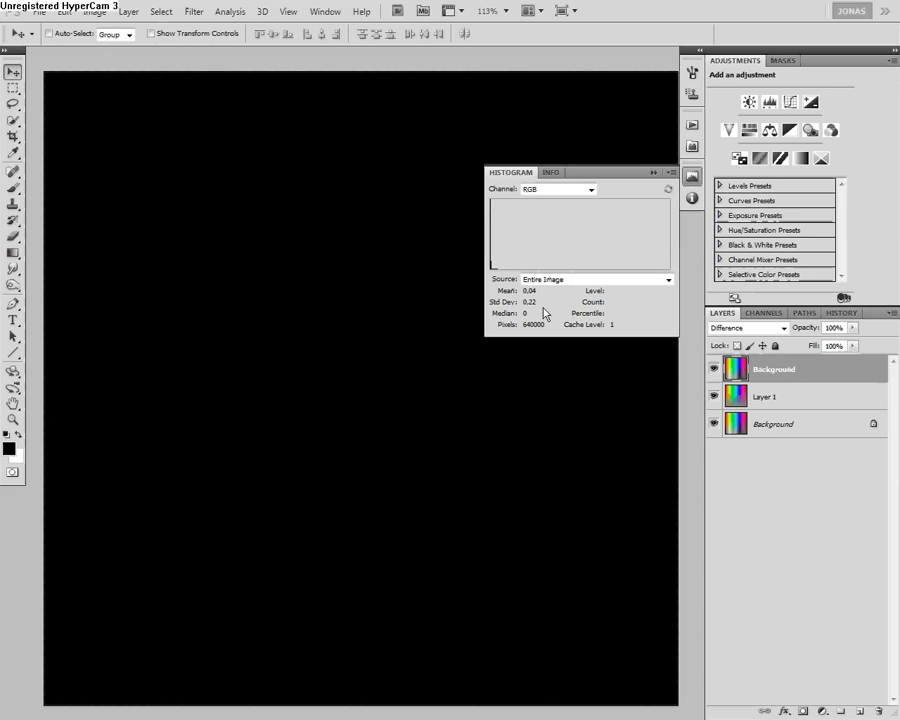
left_click(788, 399)
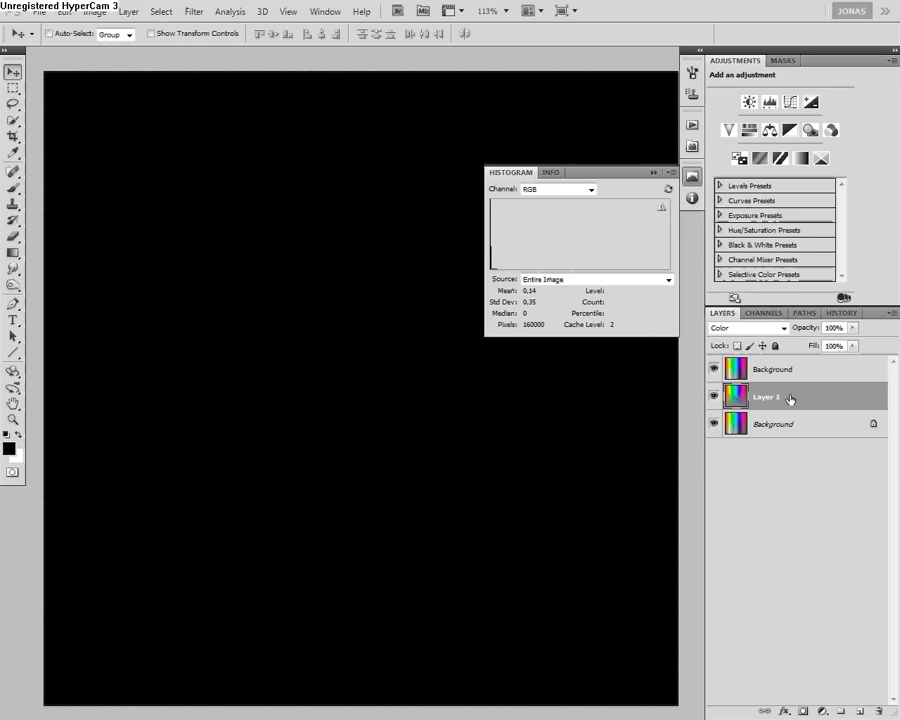
left_click(794, 378)
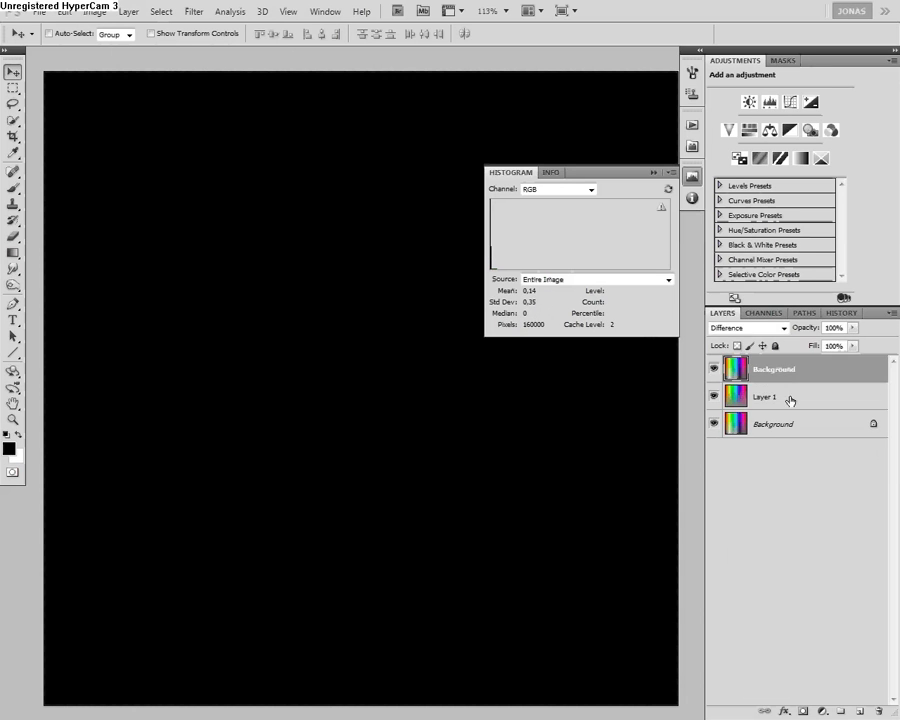
Delete the Difference-mode Background copy together with Layer 1, keeping only the original Background
left_click(797, 392)
left_click(800, 381)
left_click(797, 400, "shift")
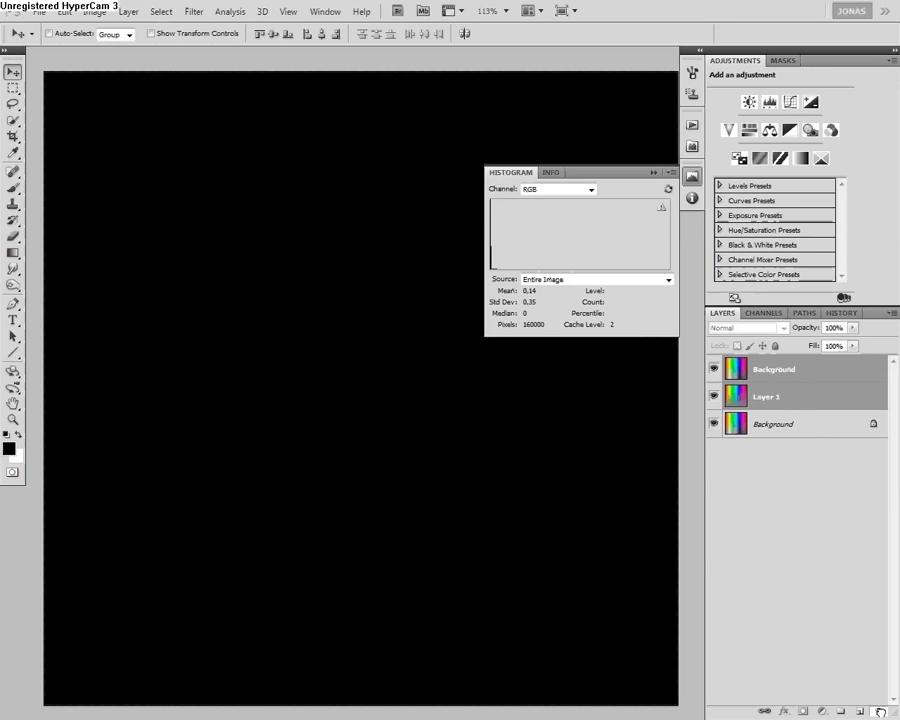
left_click_drag(879, 712, 880, 711)
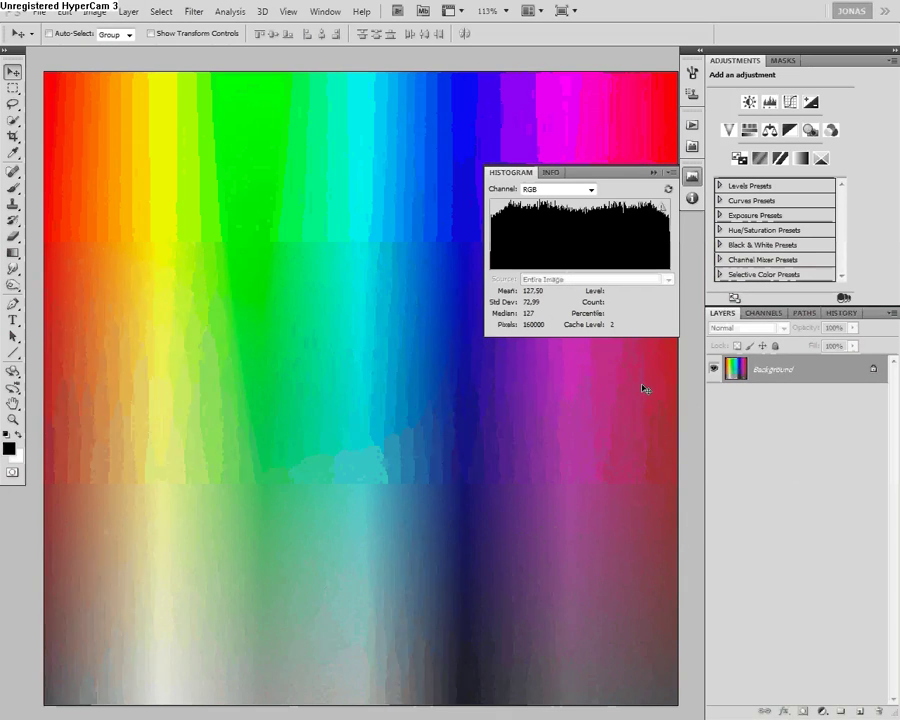